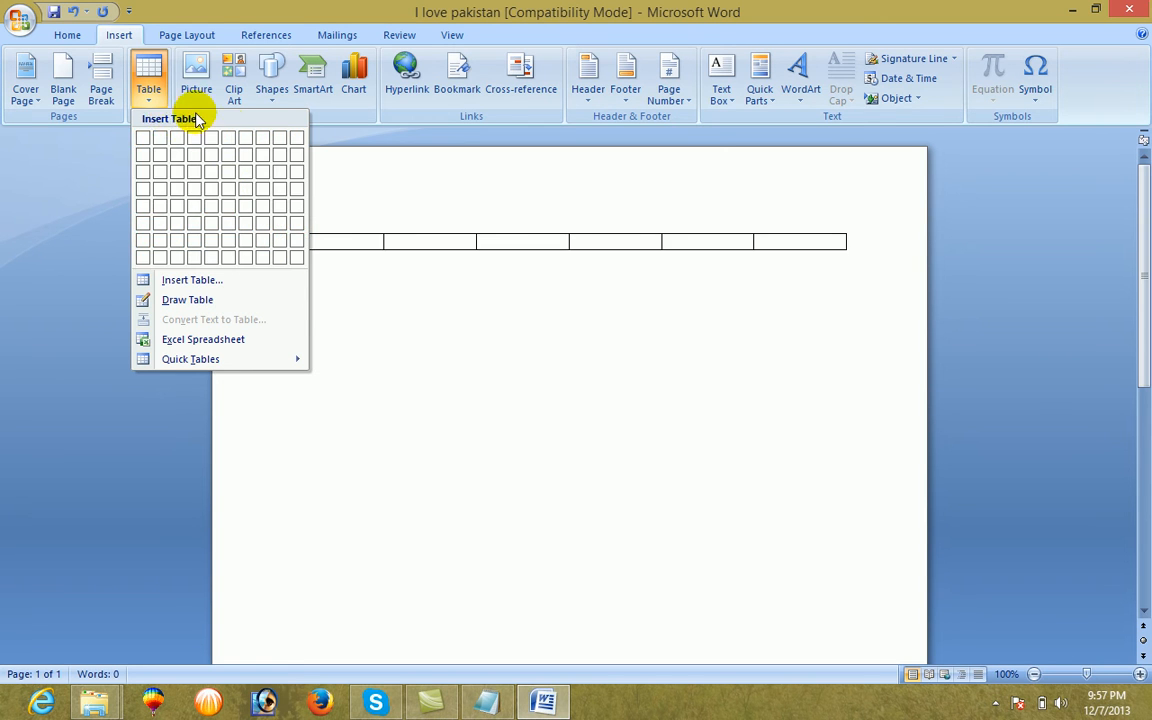
Insert a table with 10 columns and 10 rows, keeping the fixed column width on Auto
{"action": "left_click", "coordinate": [177, 283]}
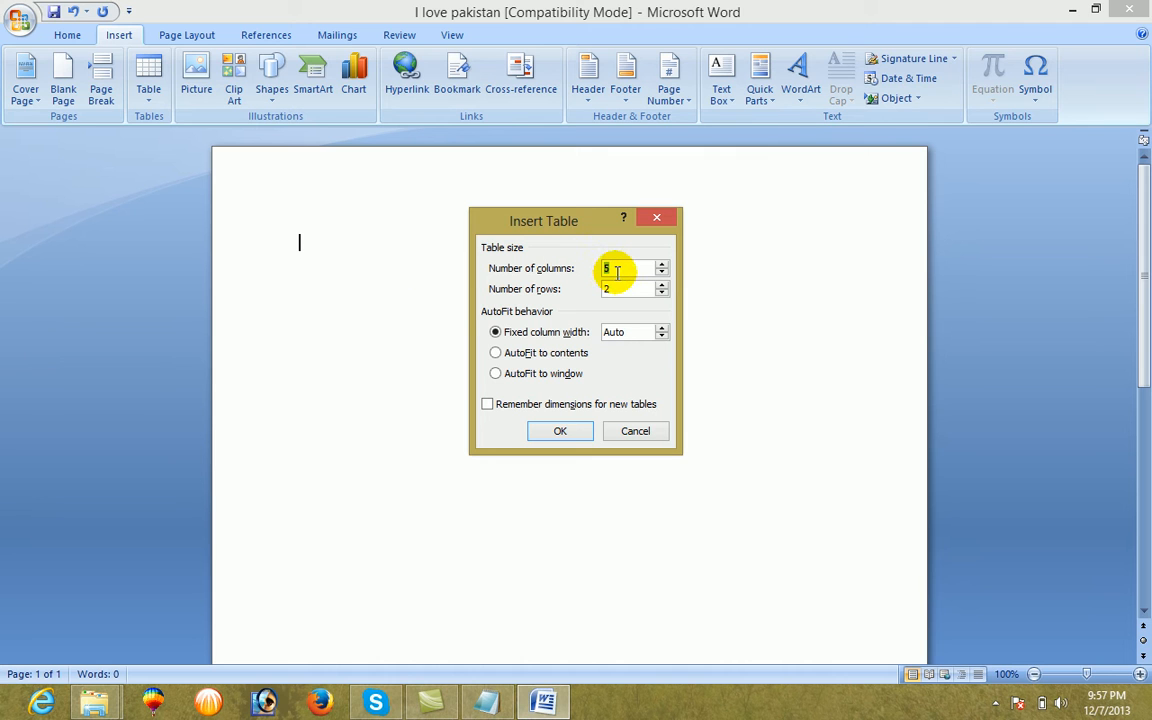
{"action": "type", "text": "10"}
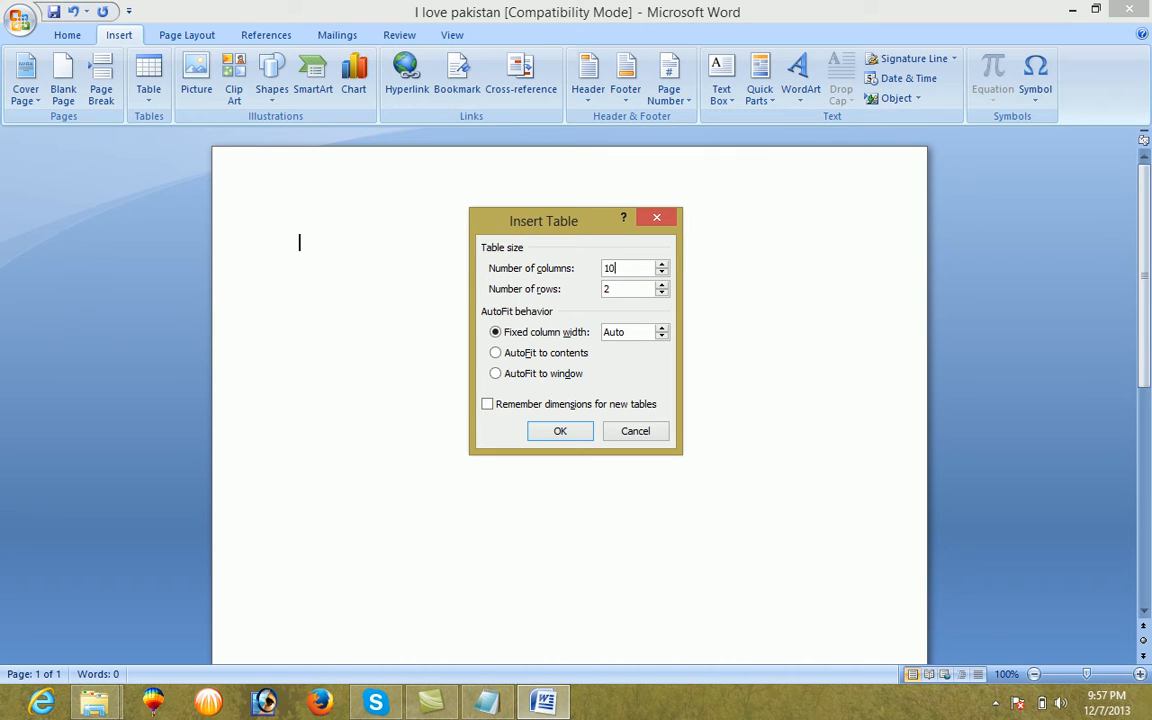
{"action": "left_click_drag", "start_coordinate": [619, 292], "coordinate": [594, 292]}
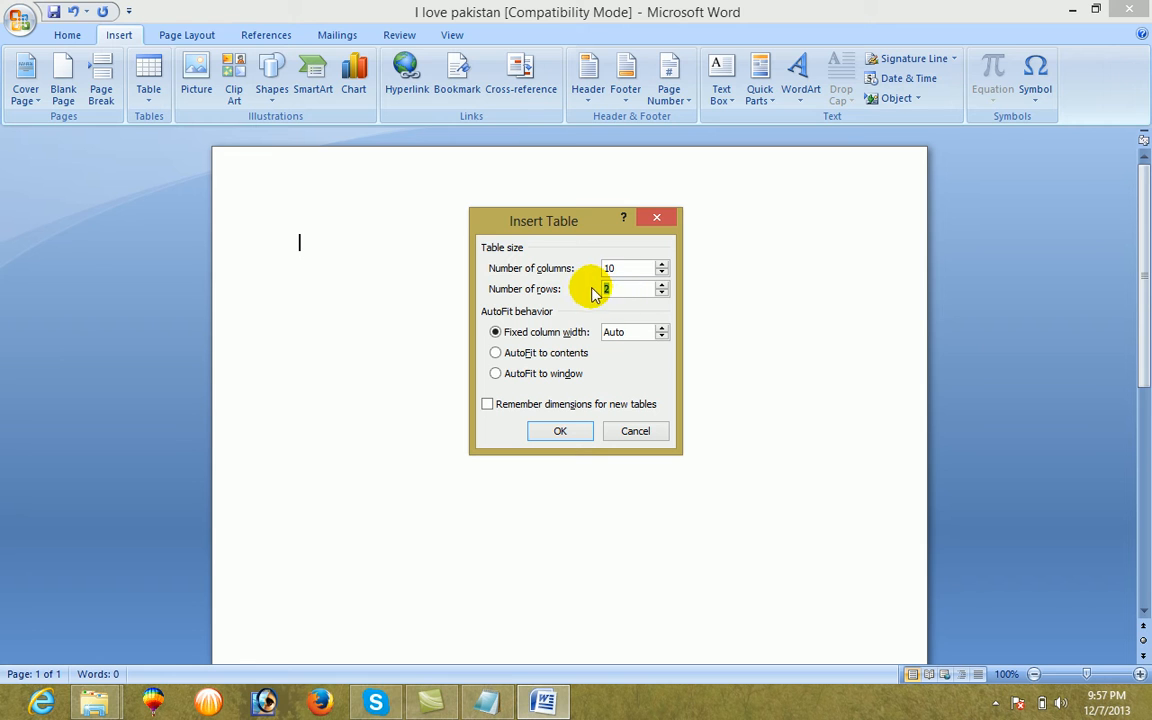
{"action": "type", "text": "10"}
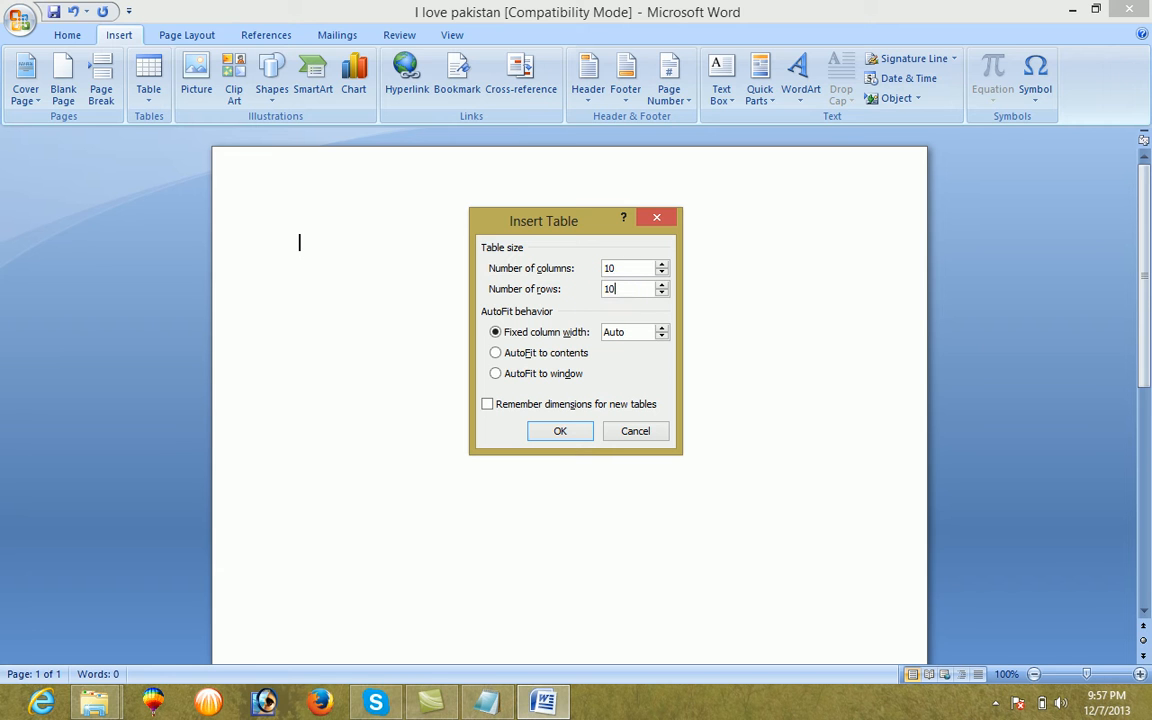
{"action": "left_click", "coordinate": [559, 434]}
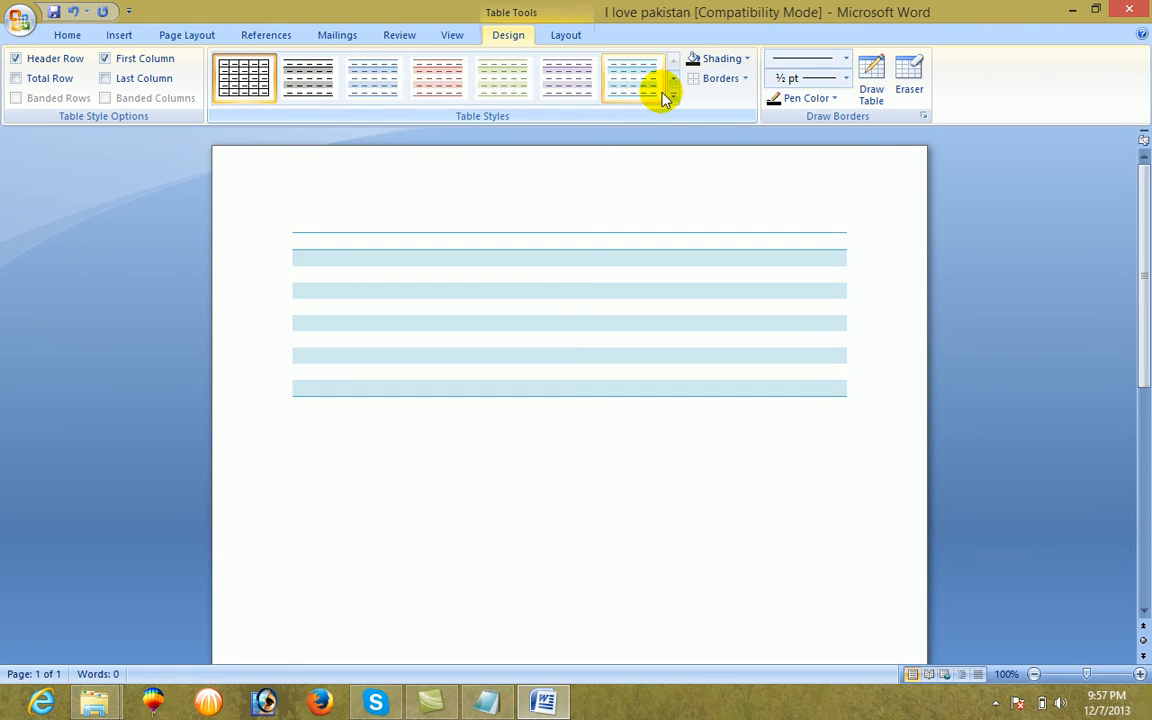
{"action": "left_click", "coordinate": [745, 79]}
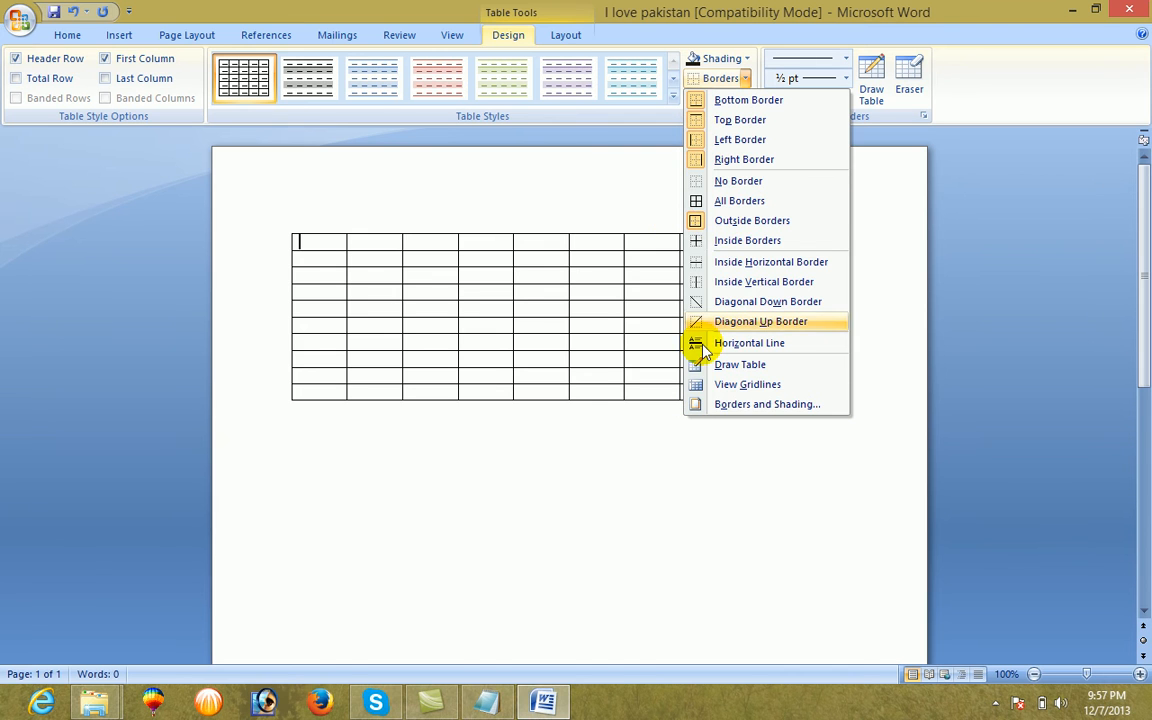
{"action": "left_click", "coordinate": [640, 135]}
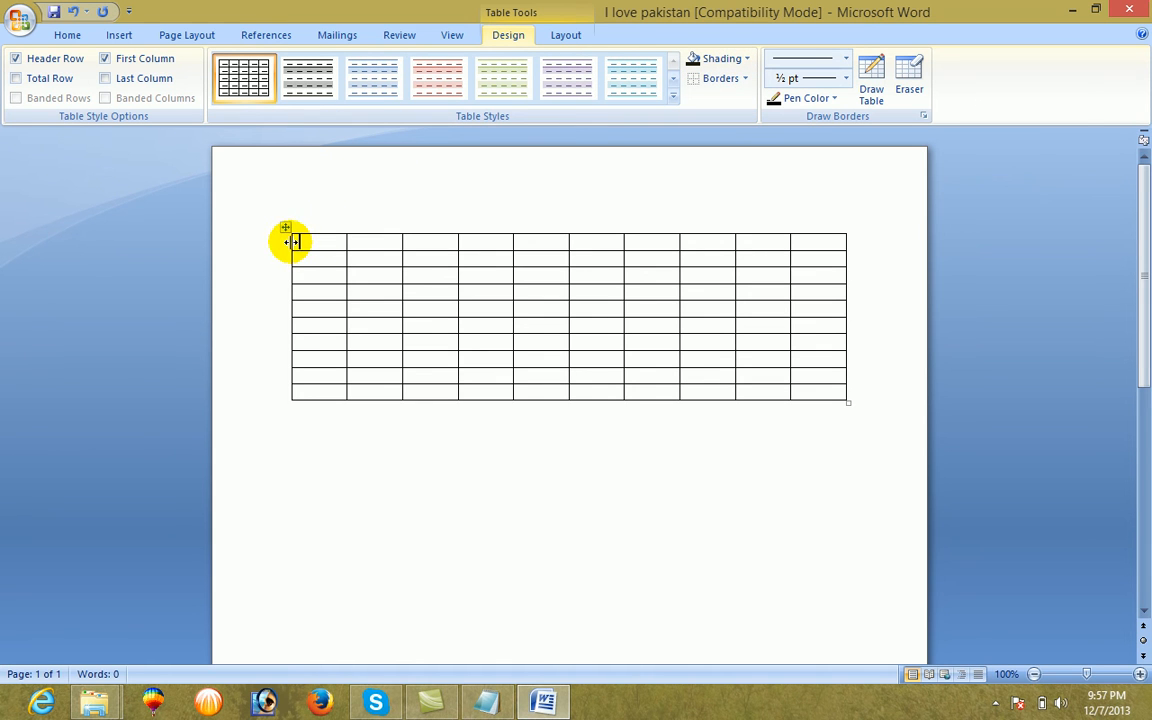
Shade all cells of the table's first row with a light orange theme color
{"action": "left_click_drag", "start_coordinate": [296, 243], "coordinate": [818, 240]}
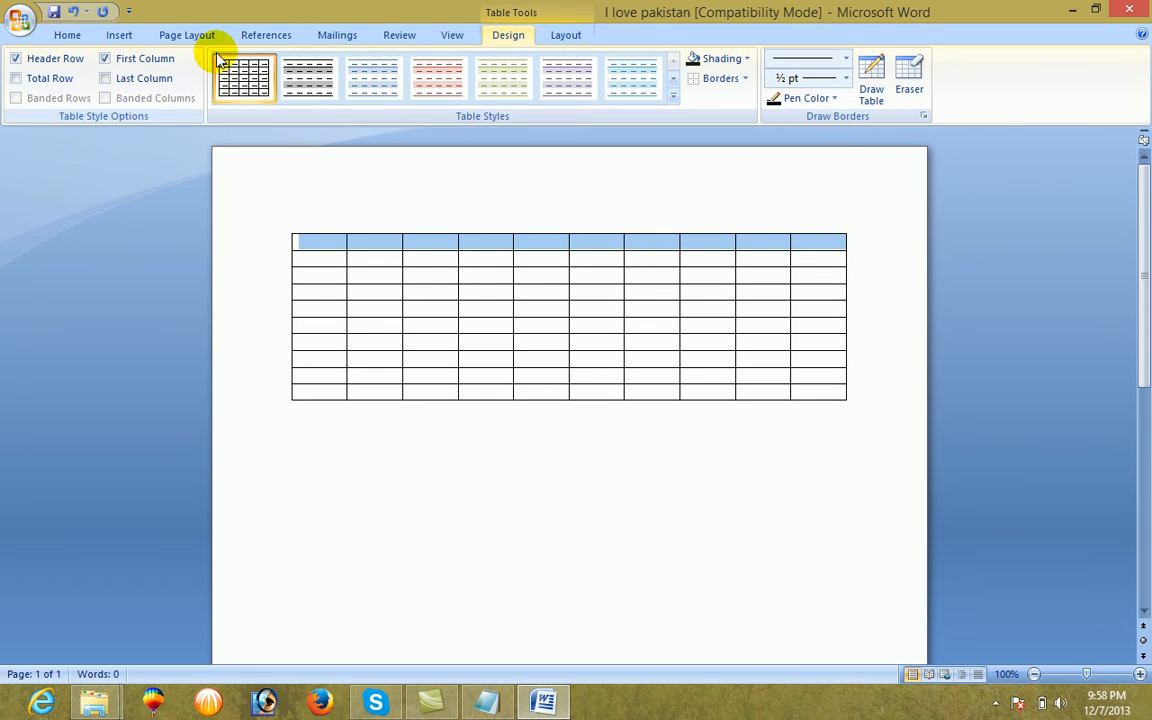
{"action": "left_click", "coordinate": [818, 99]}
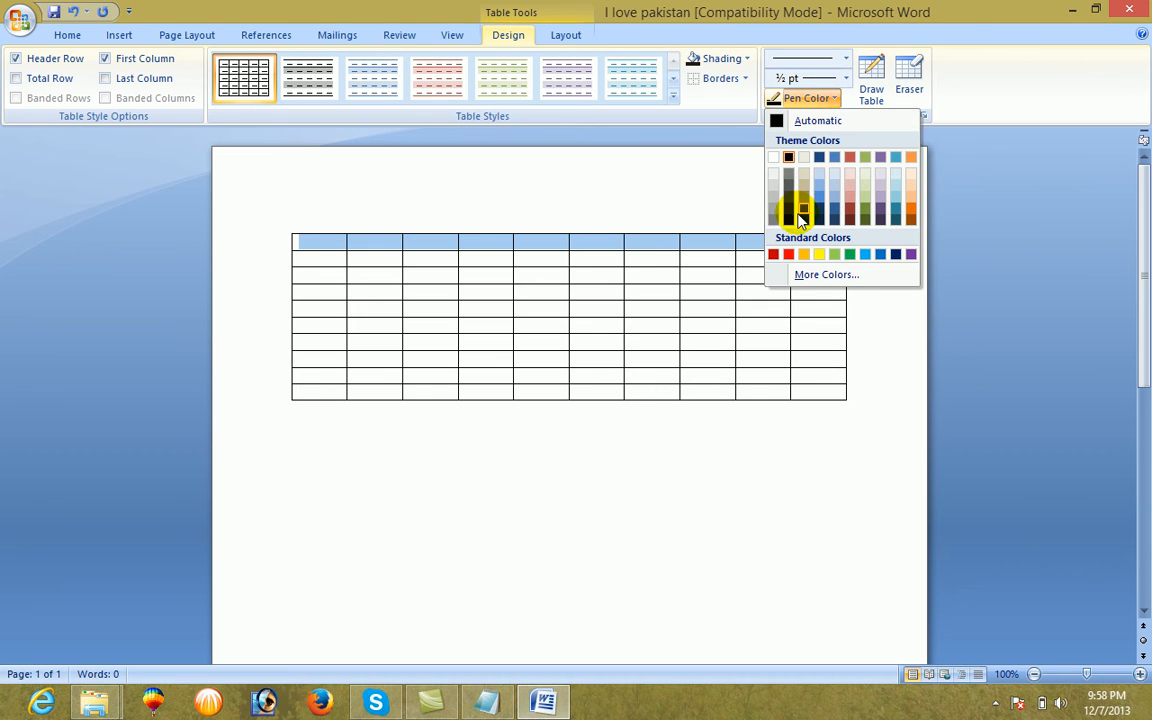
{"action": "left_click", "coordinate": [121, 36]}
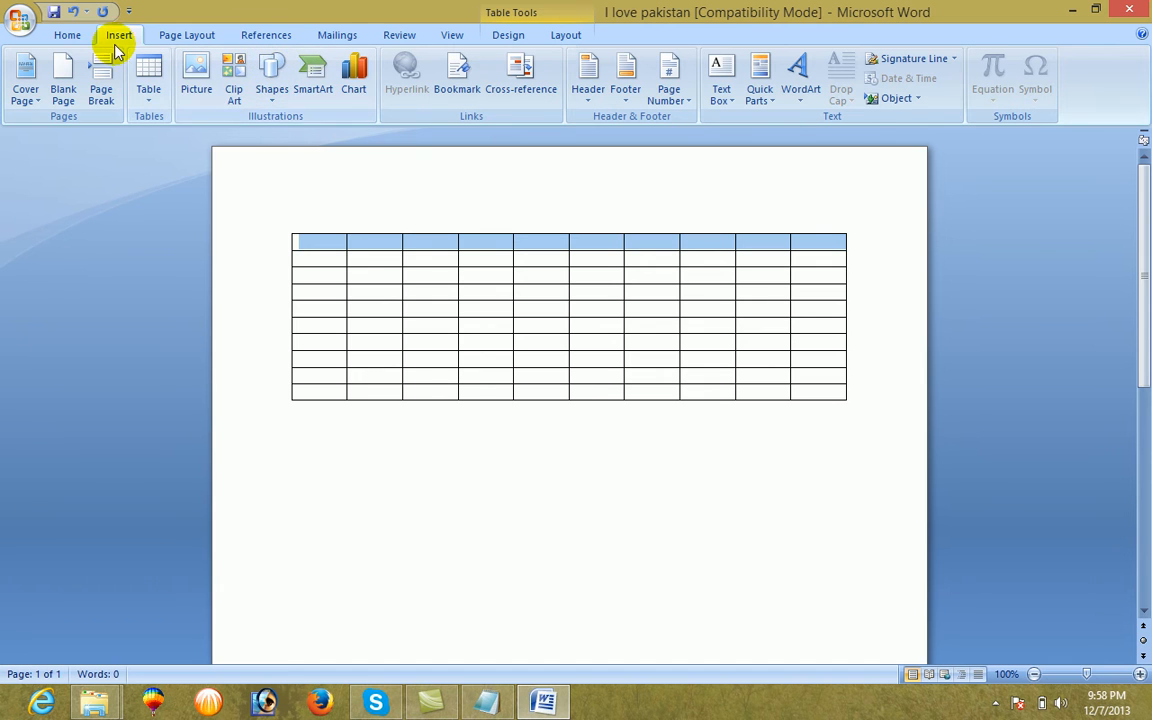
{"action": "left_click", "coordinate": [67, 35]}
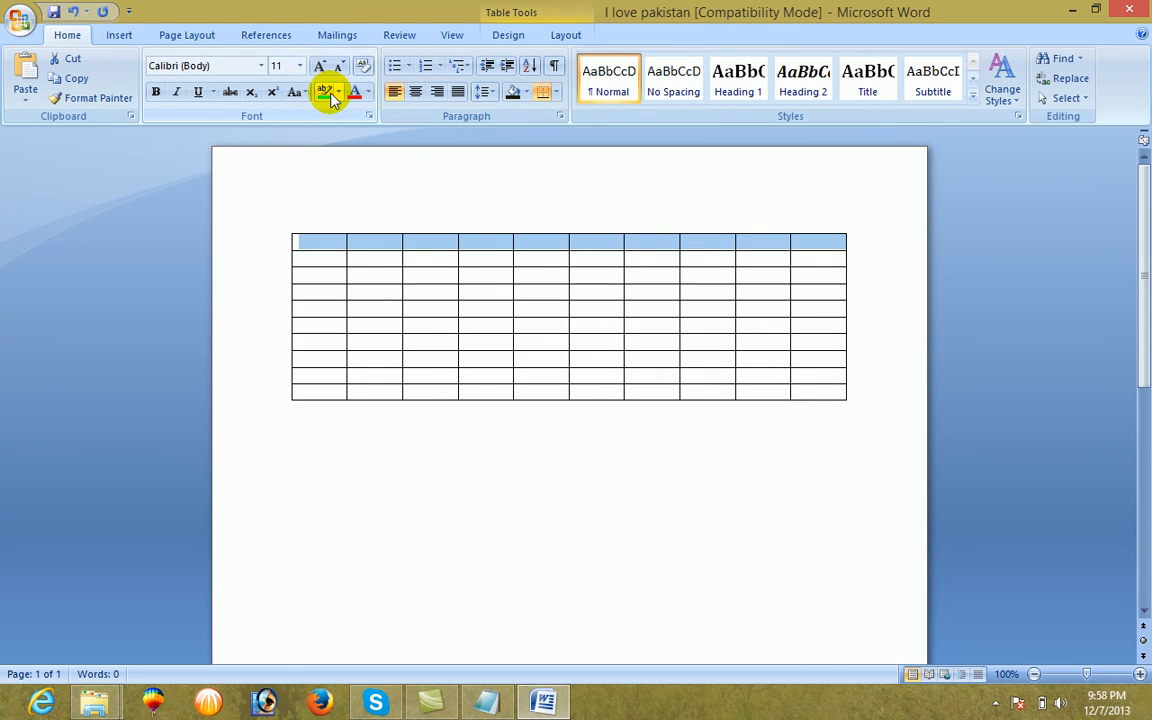
{"action": "left_click", "coordinate": [524, 92]}
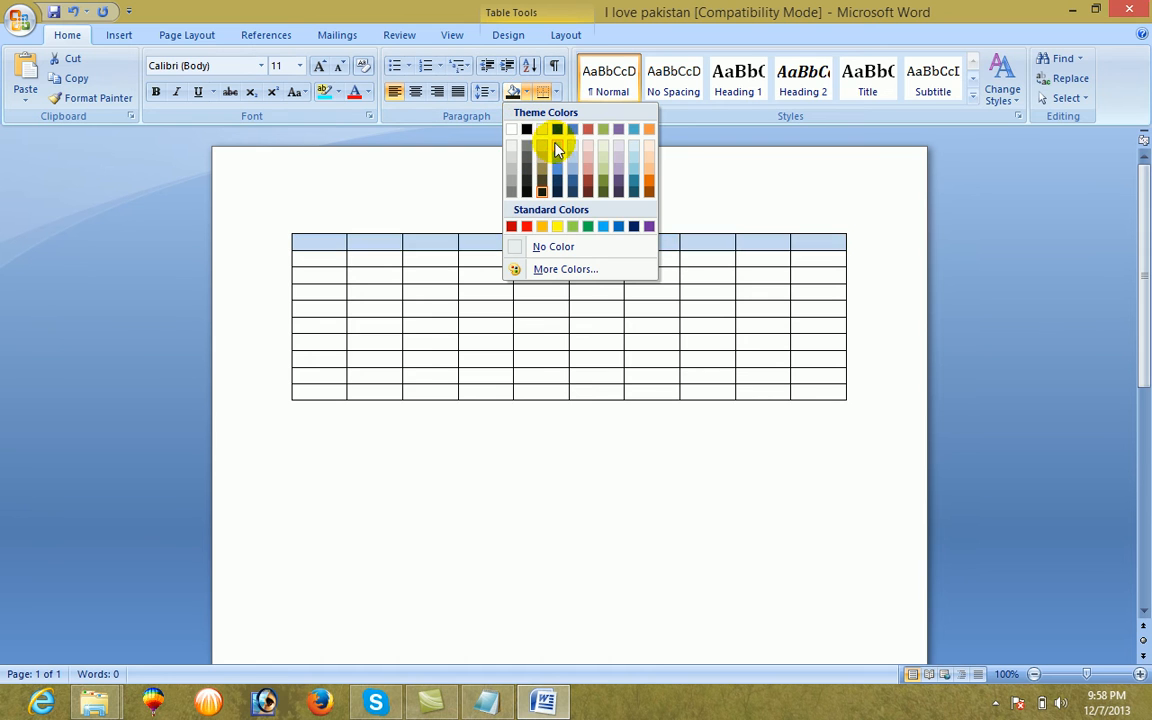
{"action": "left_click", "coordinate": [645, 160]}
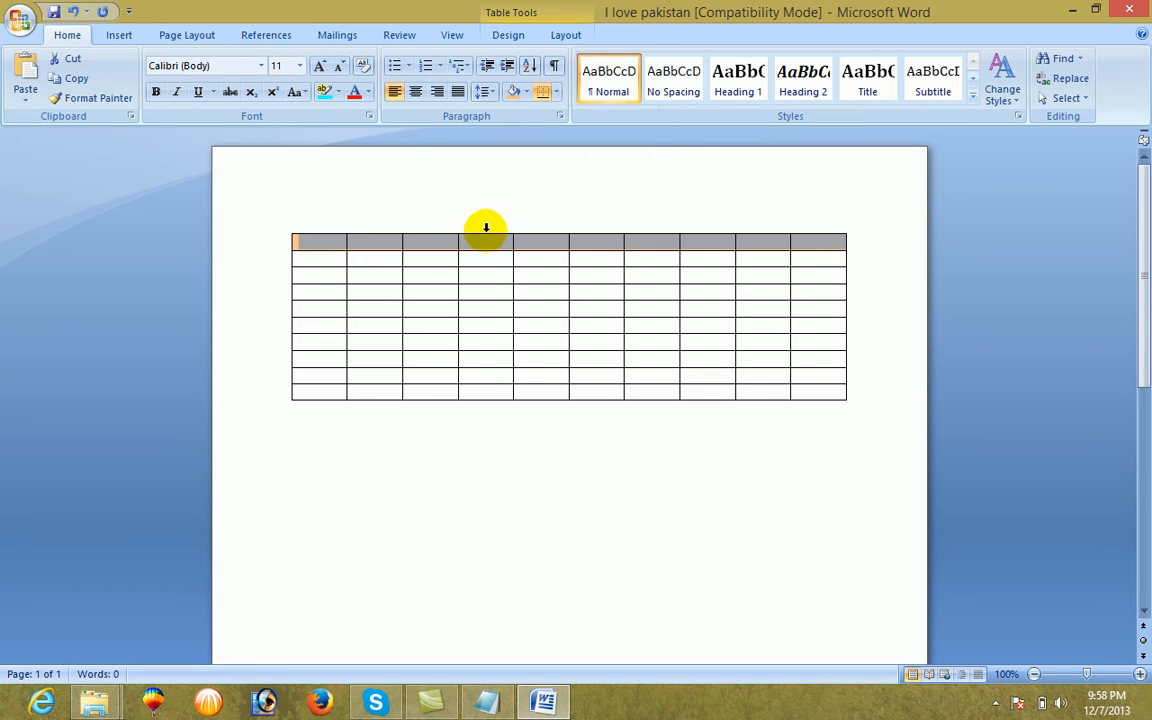
Apply the same light orange shading to the table's entire first column
{"action": "left_click", "coordinate": [318, 240]}
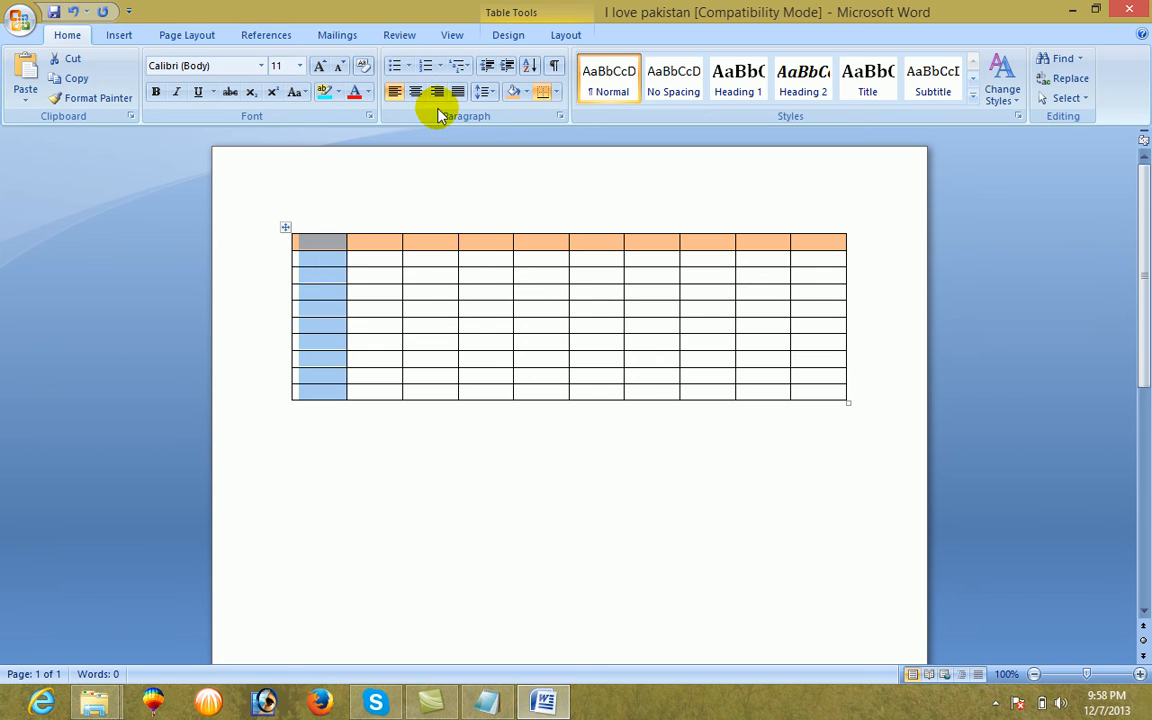
{"action": "left_click", "coordinate": [516, 97]}
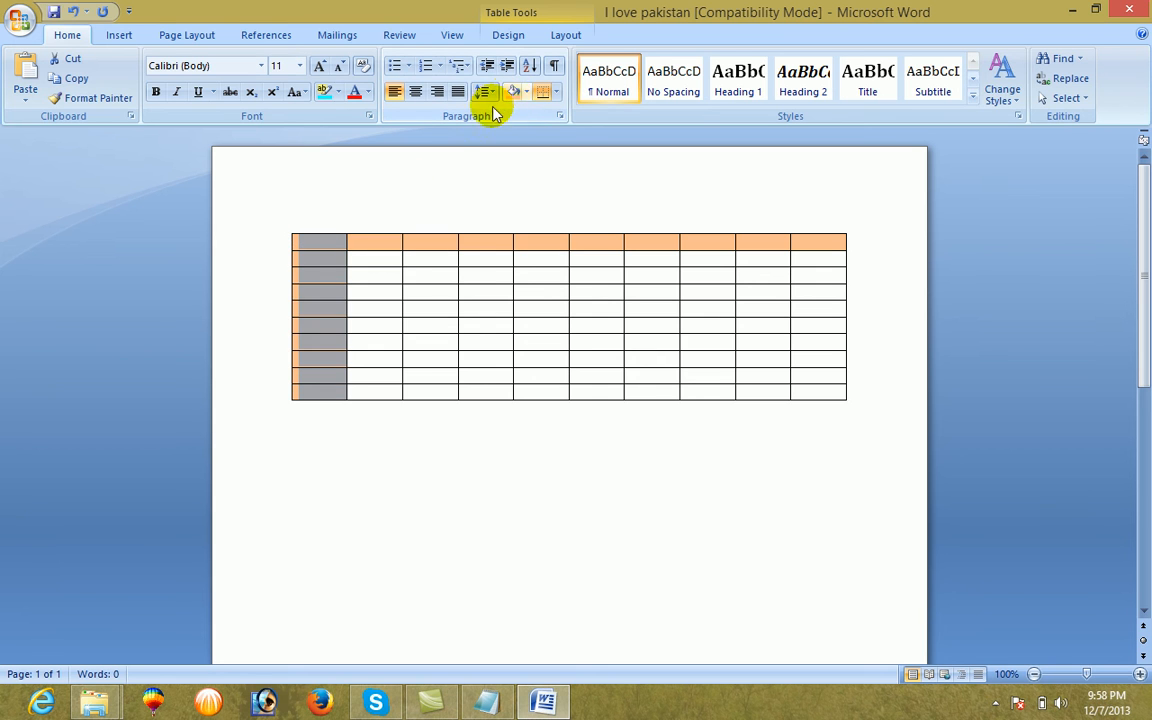
{"action": "left_click", "coordinate": [361, 447]}
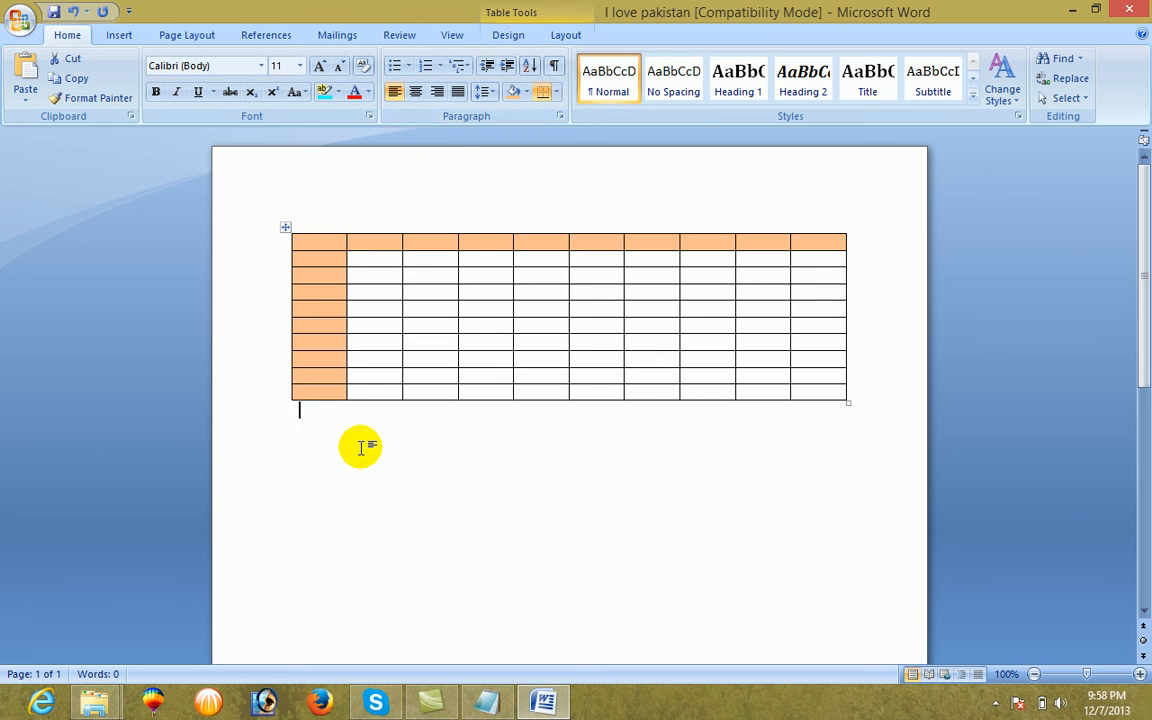
Enter the headings S_no, name and F_name in the first three cells of the header row
{"action": "left_click", "coordinate": [318, 259]}
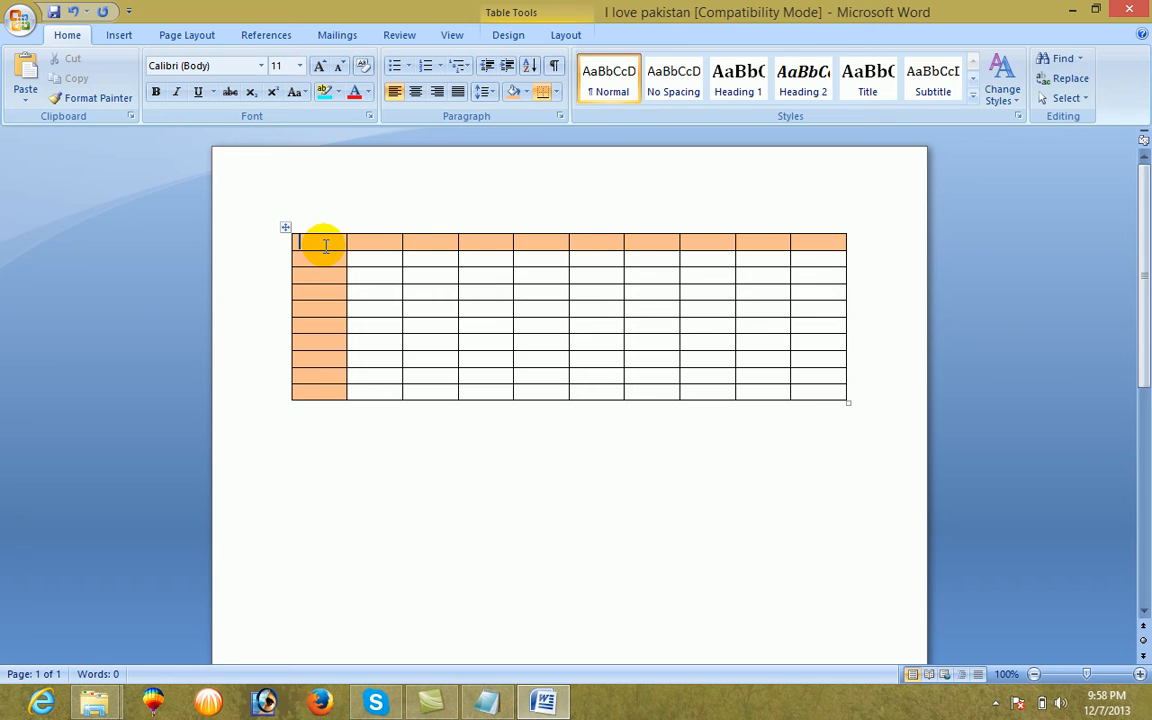
{"action": "left_click", "coordinate": [325, 246]}
{"action": "type", "text": "s"}
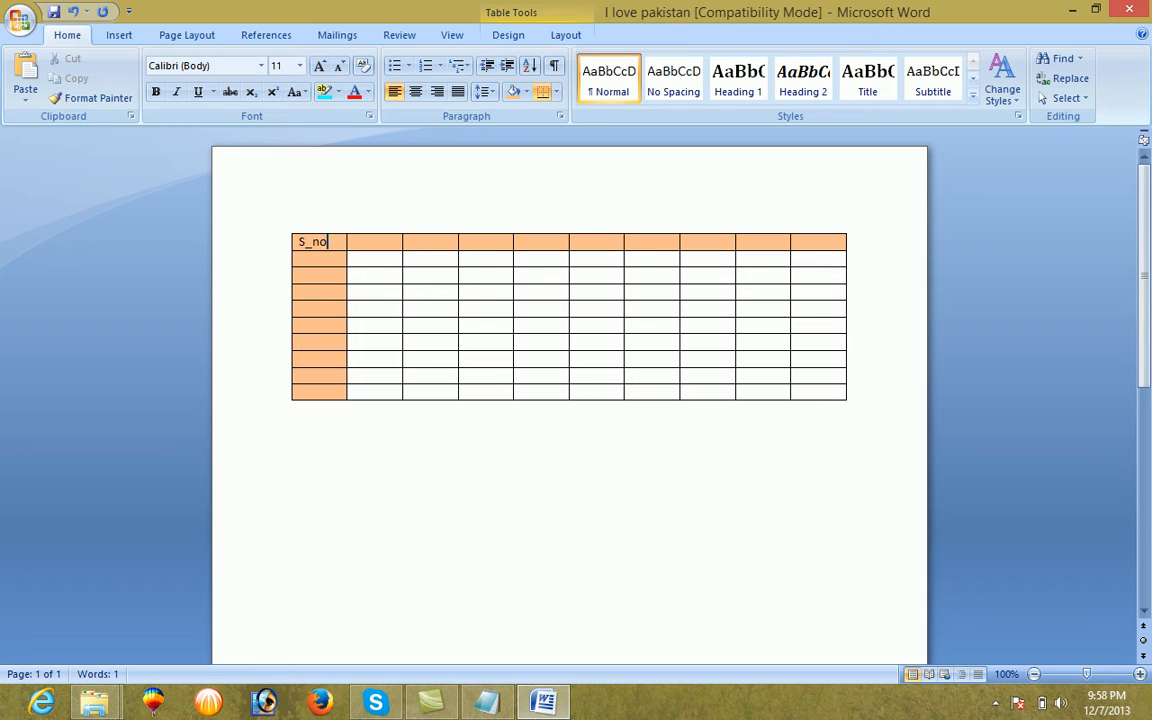
{"action": "key", "text": "Tab"}
{"action": "type", "text": "n"}
{"action": "key", "text": "Tab"}
{"action": "type", "text": "F_name"}
{"action": "key", "text": "Tab"}
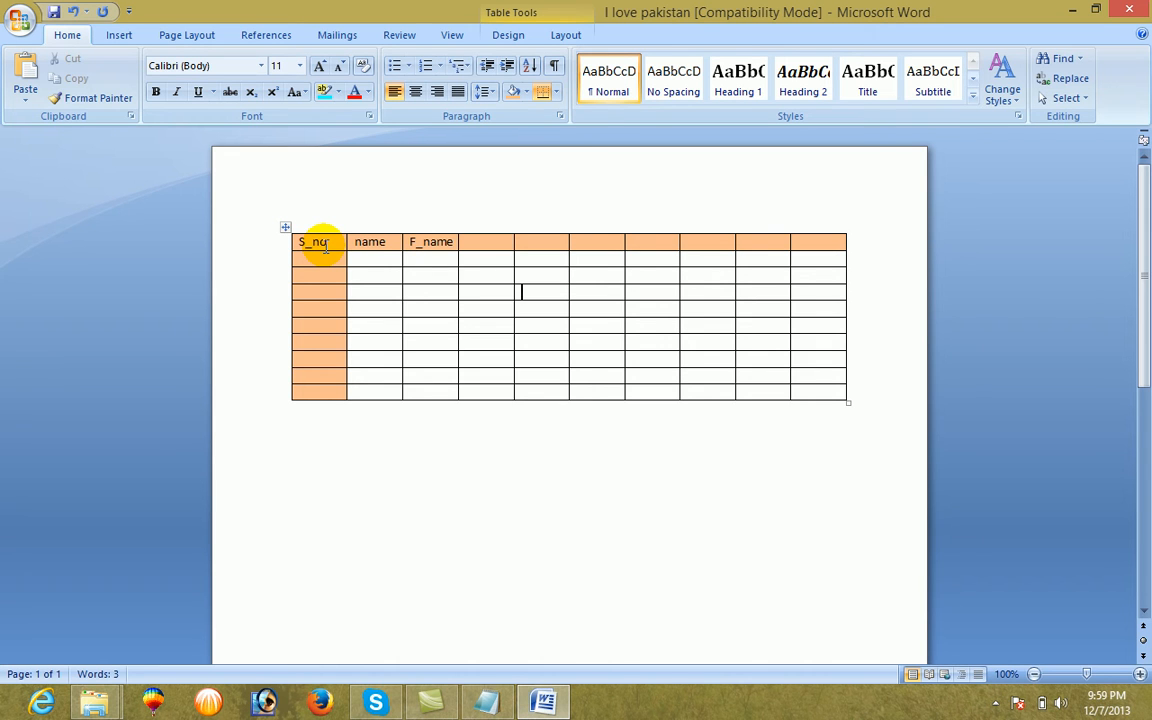
{"action": "key", "text": "Left"}
{"action": "key", "text": "Left"}
{"action": "key", "text": "Left"}
{"action": "key", "text": "Down"}
{"action": "key", "text": "Down"}
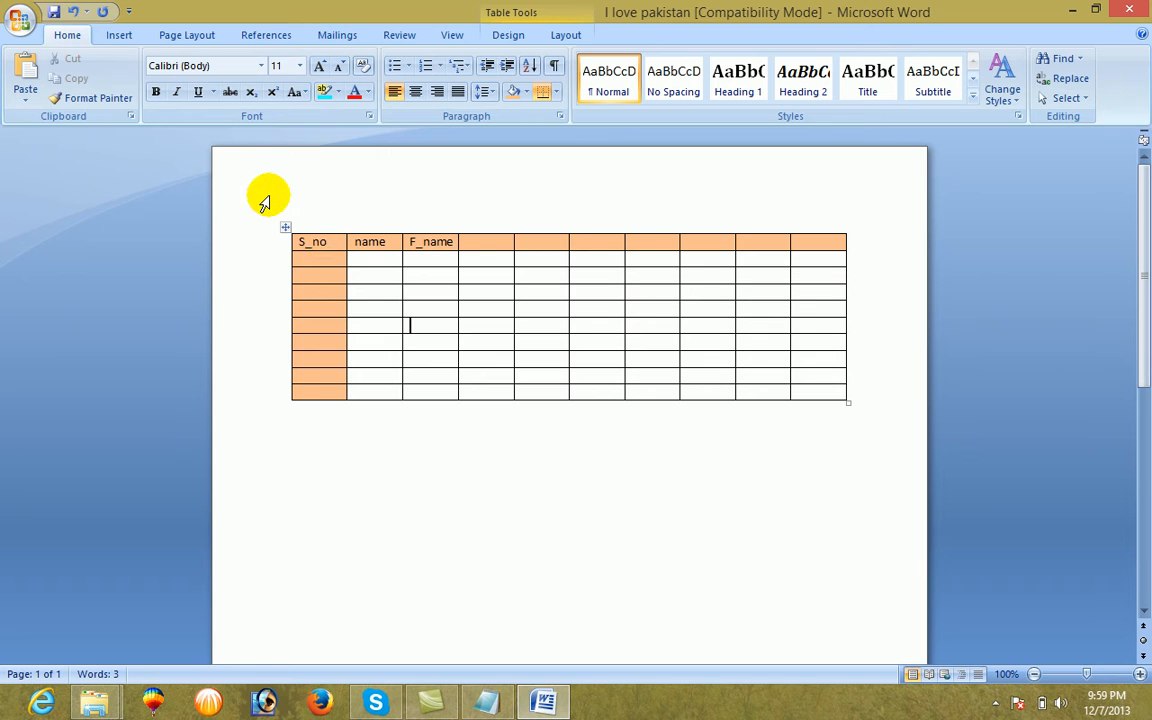
Draw a taller extra row directly below the table, spanning its full width, with Draw Table
{"action": "left_click", "coordinate": [287, 229]}
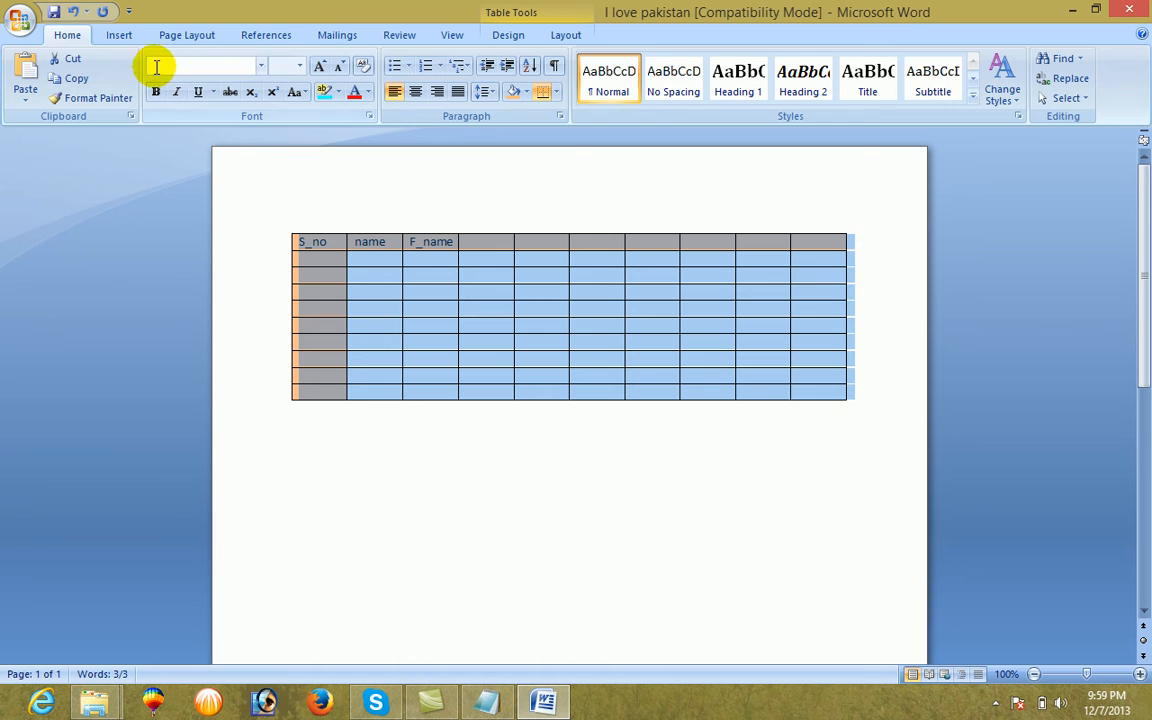
{"action": "left_click", "coordinate": [121, 37]}
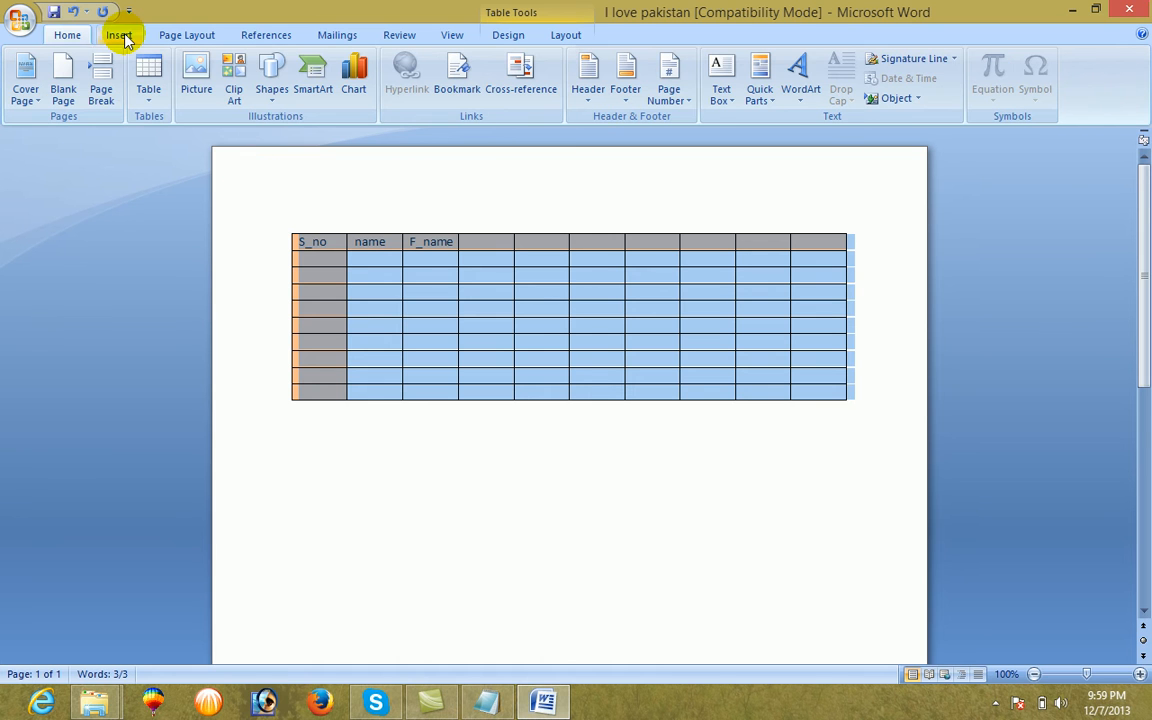
{"action": "left_click", "coordinate": [147, 93]}
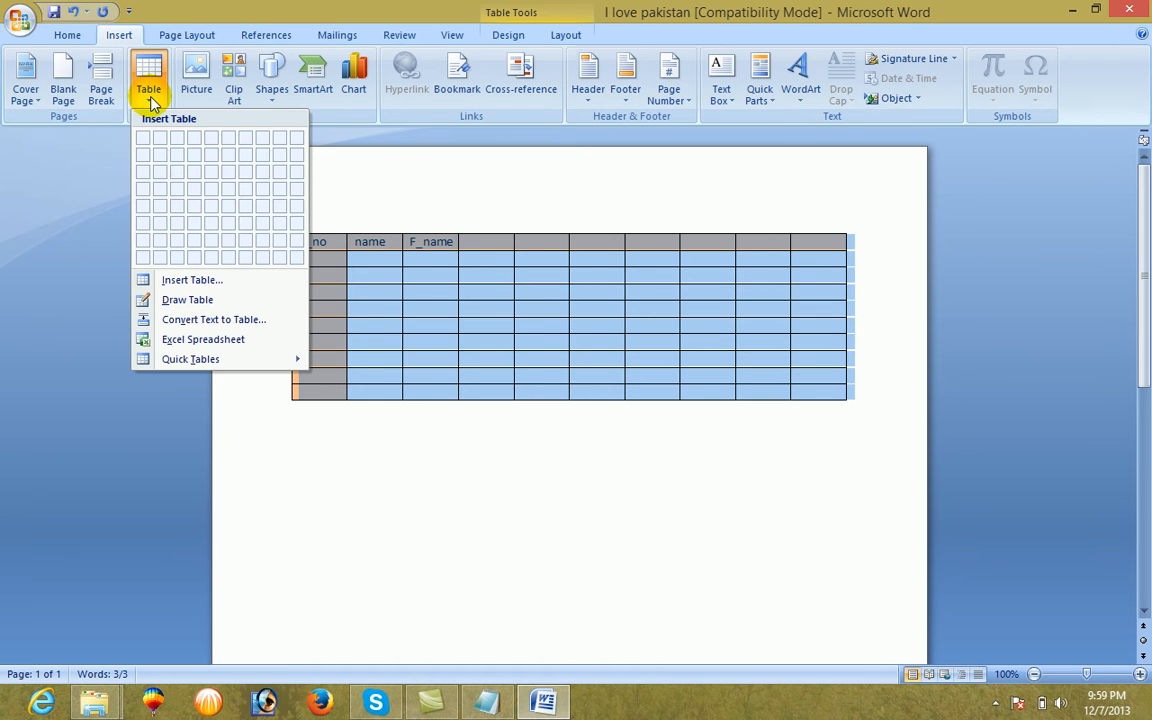
{"action": "left_click", "coordinate": [186, 302]}
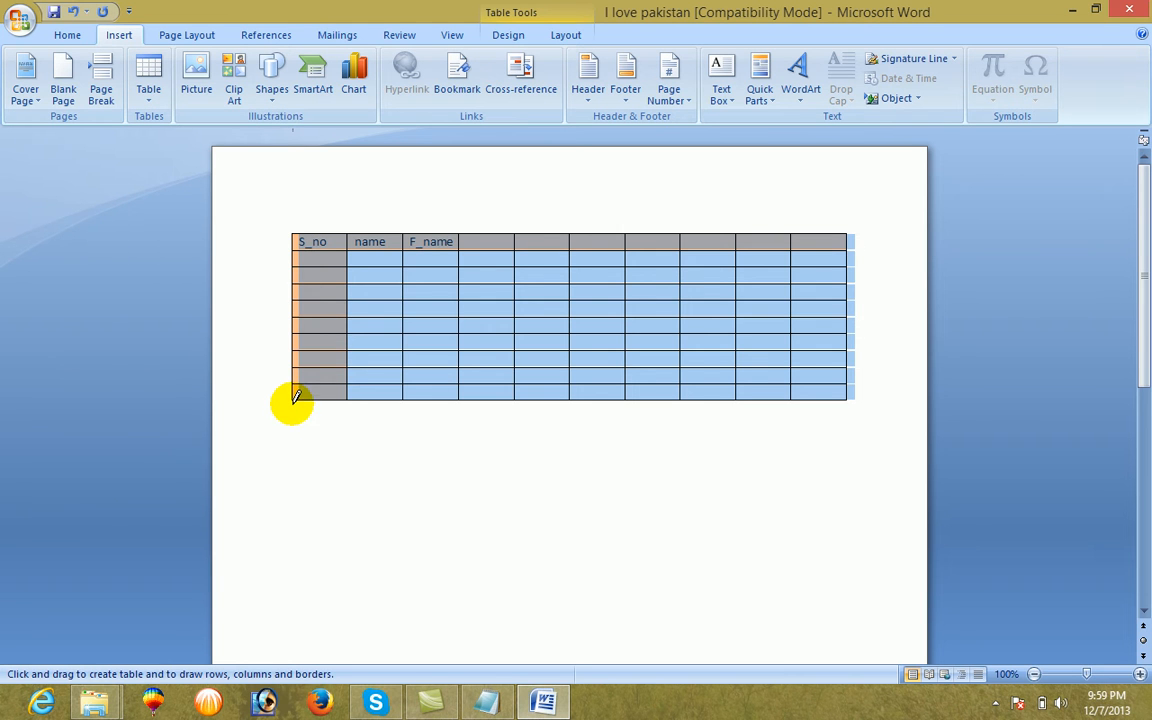
{"action": "mouse_move", "coordinate": [294, 399]}
{"action": "left_mouse_down"}
{"action": "mouse_move", "coordinate": [361, 440]}
{"action": "mouse_move", "coordinate": [739, 452]}
{"action": "mouse_move", "coordinate": [847, 438]}
{"action": "left_mouse_up"}
Divide the drawn bottom row with seven vertical lines in line with the first seven column borders above
{"action": "left_click_drag", "start_coordinate": [350, 394], "coordinate": [349, 440]}
{"action": "left_click_drag", "start_coordinate": [406, 403], "coordinate": [404, 441]}
{"action": "left_click_drag", "start_coordinate": [458, 398], "coordinate": [462, 440]}
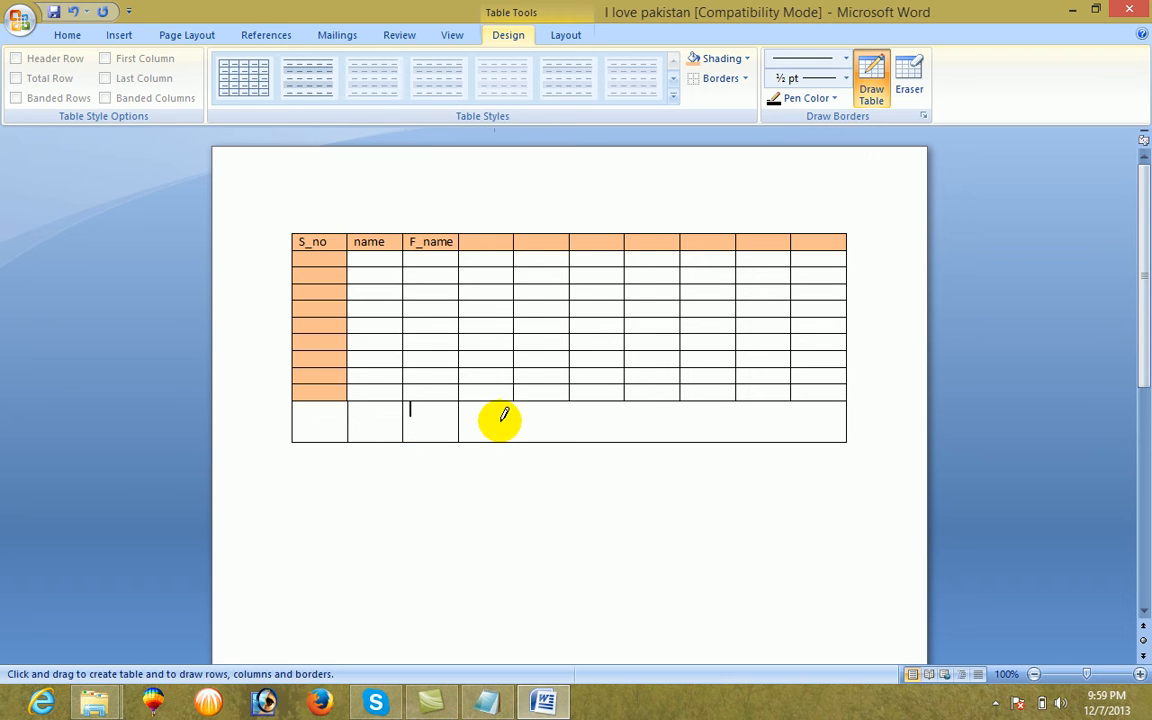
{"action": "left_click_drag", "start_coordinate": [517, 398], "coordinate": [515, 441]}
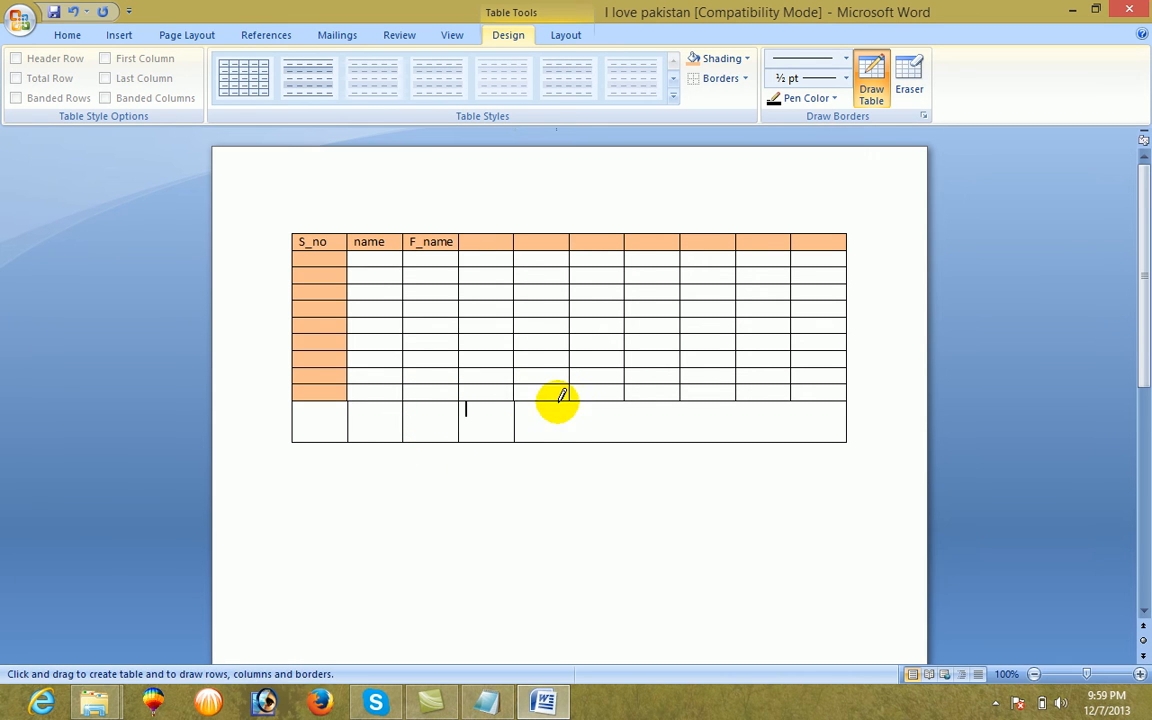
{"action": "left_click_drag", "start_coordinate": [572, 392], "coordinate": [574, 441]}
{"action": "left_click_drag", "start_coordinate": [622, 397], "coordinate": [625, 441]}
{"action": "left_click_drag", "start_coordinate": [680, 400], "coordinate": [680, 441]}
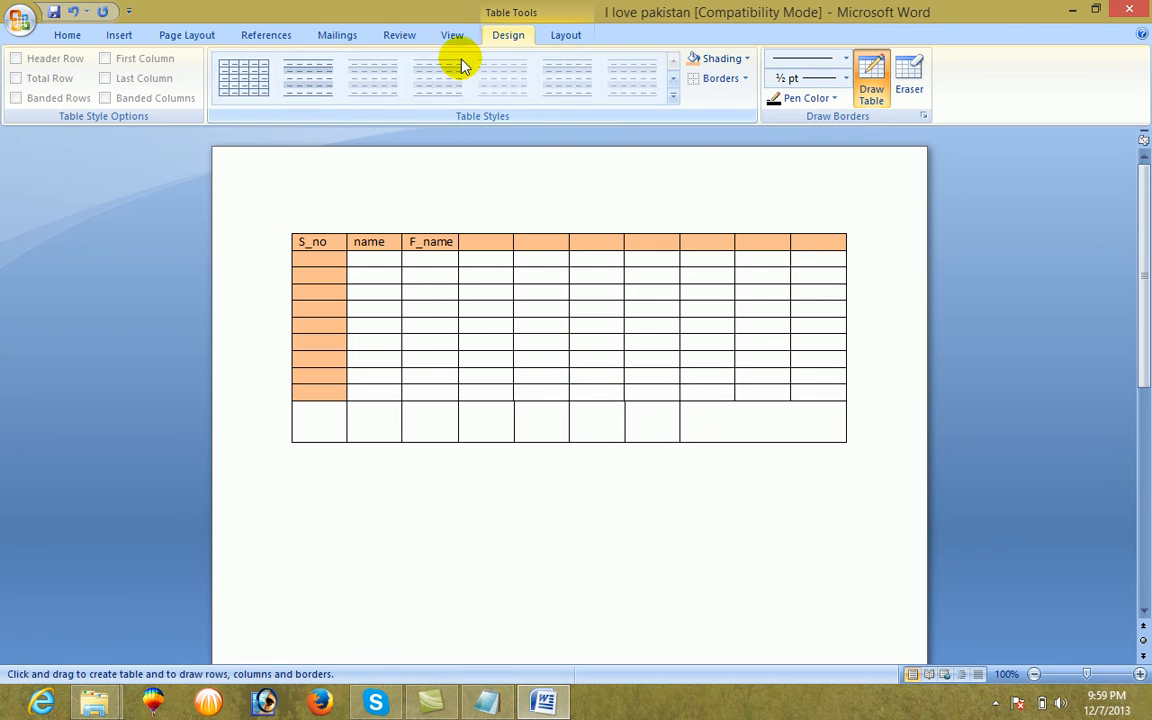
Erase all vertical dividers and outer borders of the drawn bottom row with the Eraser
{"action": "left_click", "coordinate": [908, 90]}
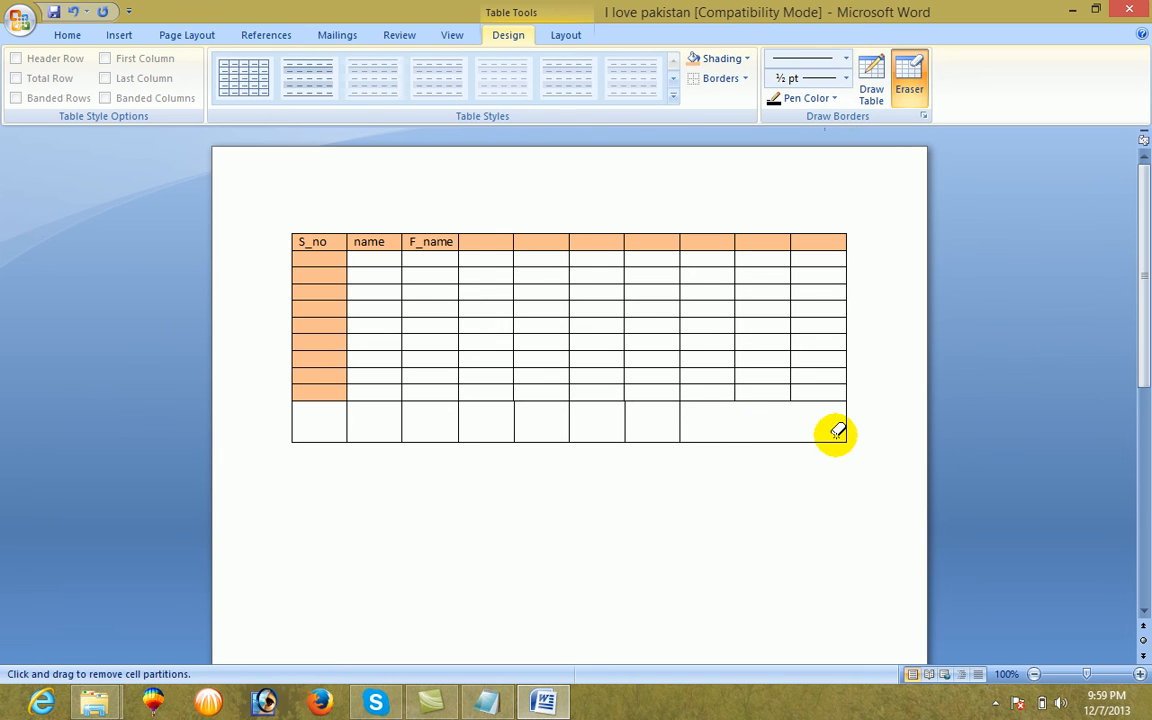
{"action": "left_click", "coordinate": [781, 440]}
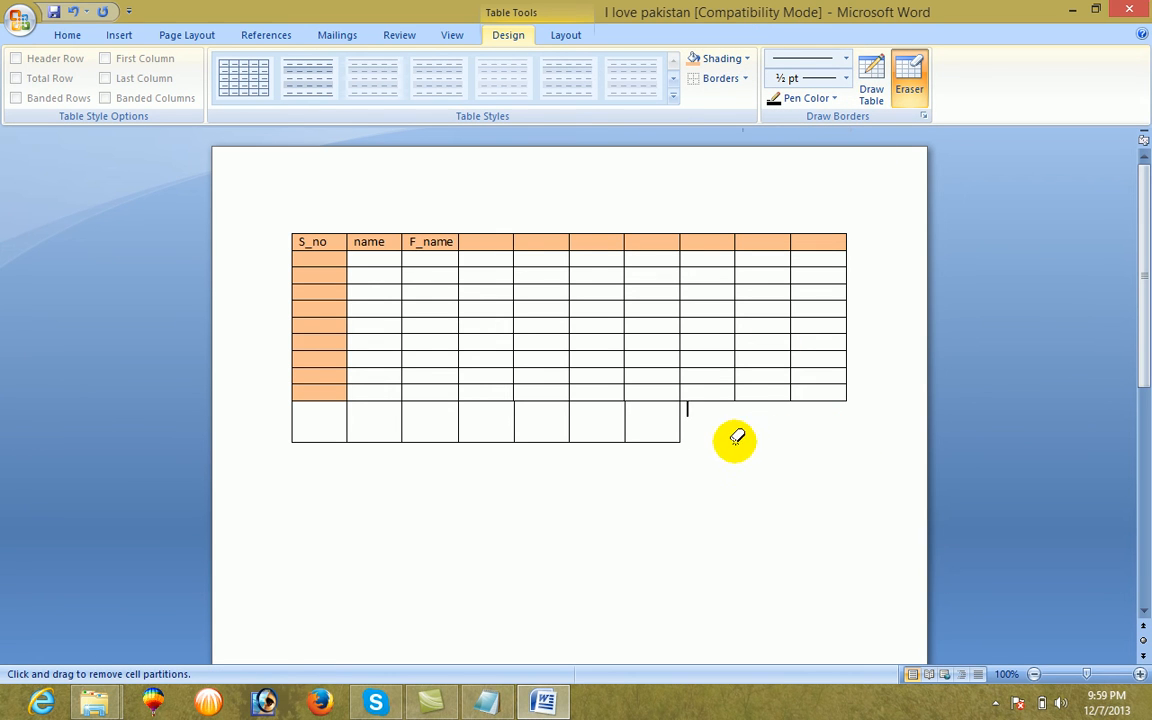
{"action": "left_click", "coordinate": [681, 421]}
{"action": "left_click", "coordinate": [570, 421]}
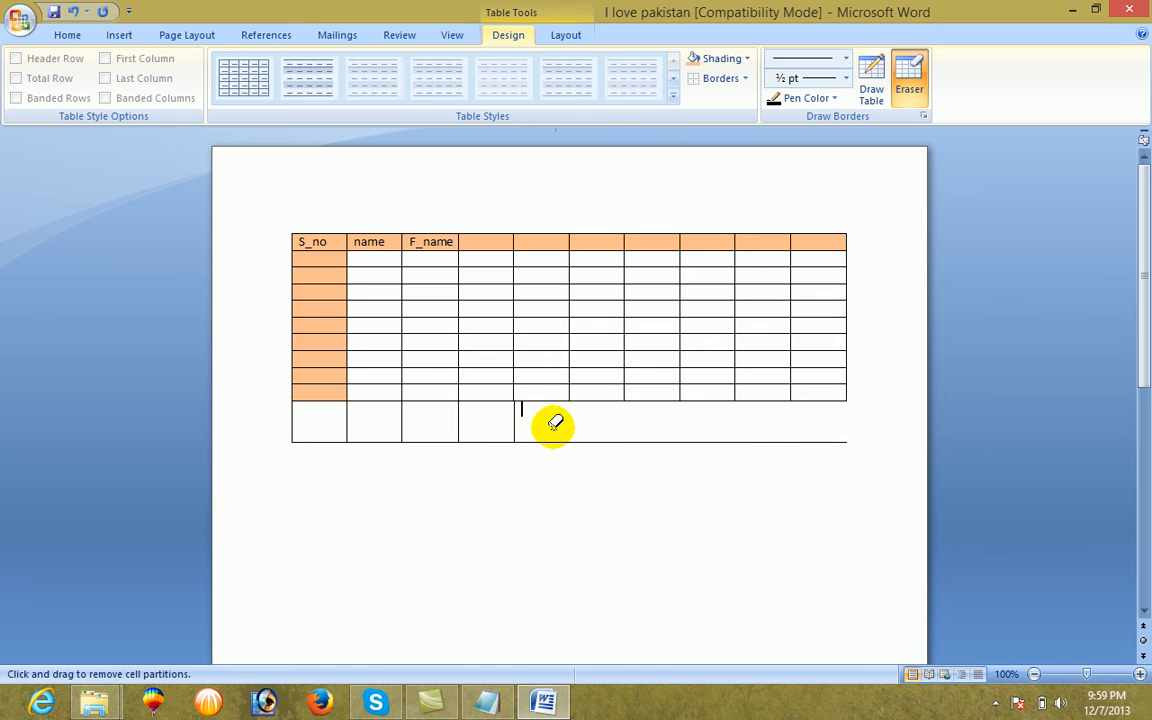
{"action": "left_click", "coordinate": [513, 421]}
{"action": "left_click", "coordinate": [489, 440]}
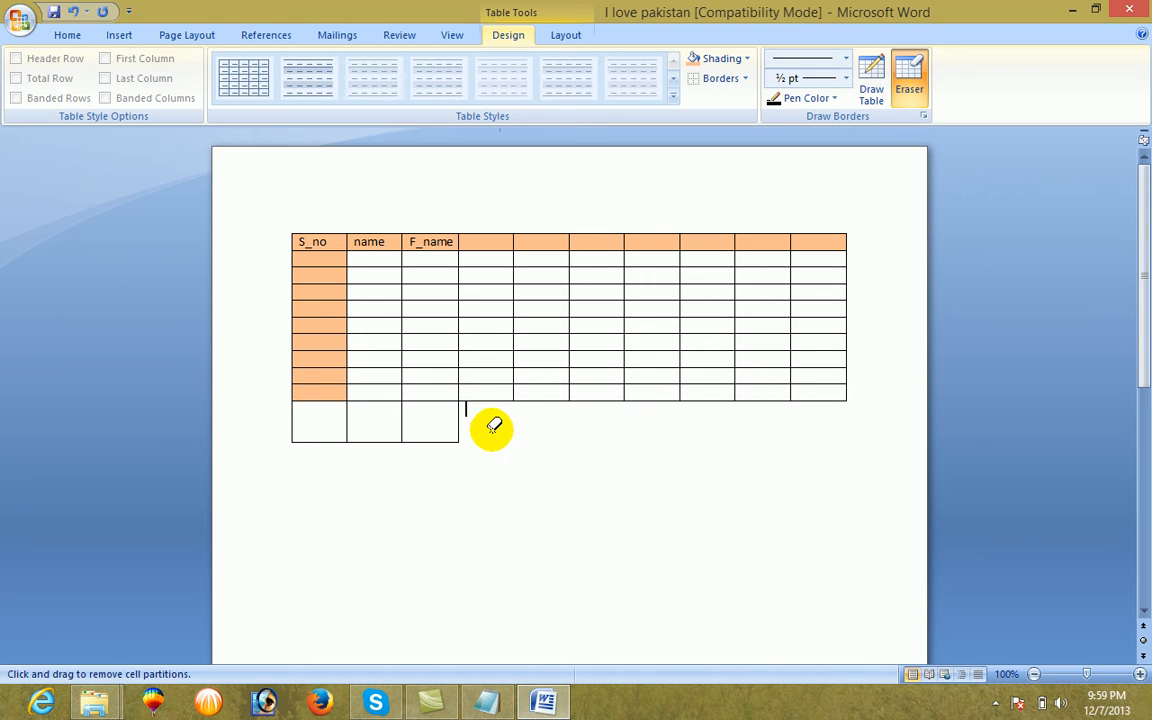
{"action": "left_click", "coordinate": [458, 421]}
{"action": "left_click", "coordinate": [402, 421]}
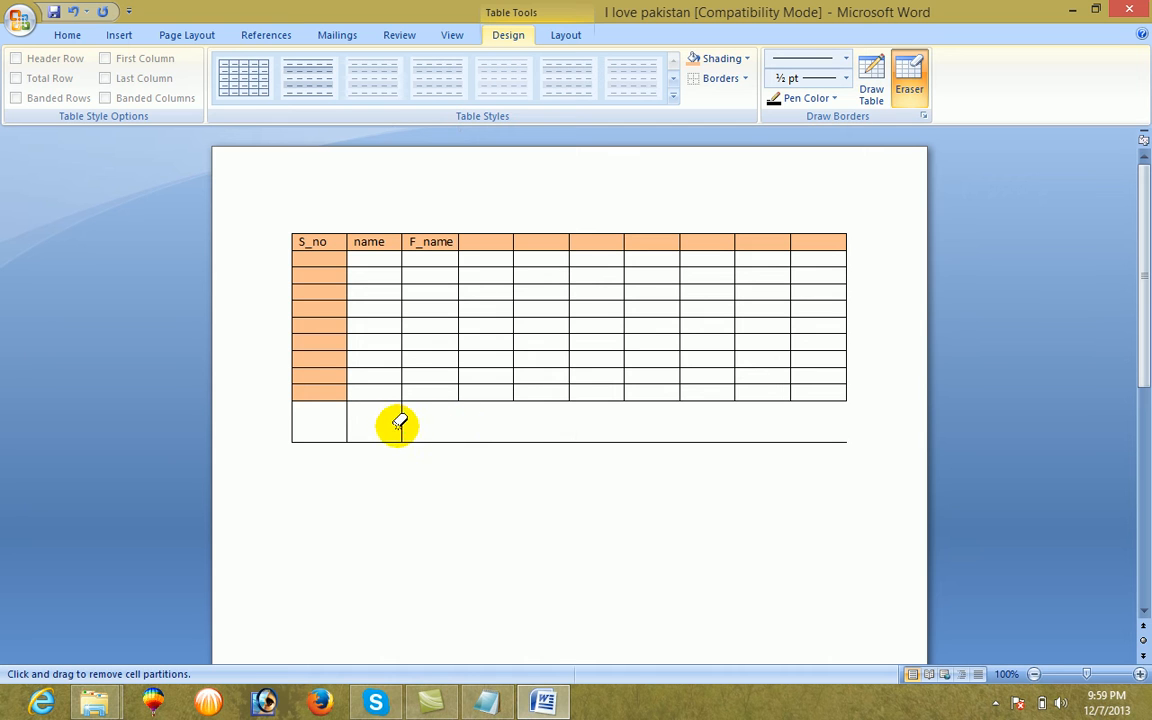
{"action": "left_click", "coordinate": [346, 421]}
{"action": "left_click", "coordinate": [393, 439]}
{"action": "left_click", "coordinate": [290, 421]}
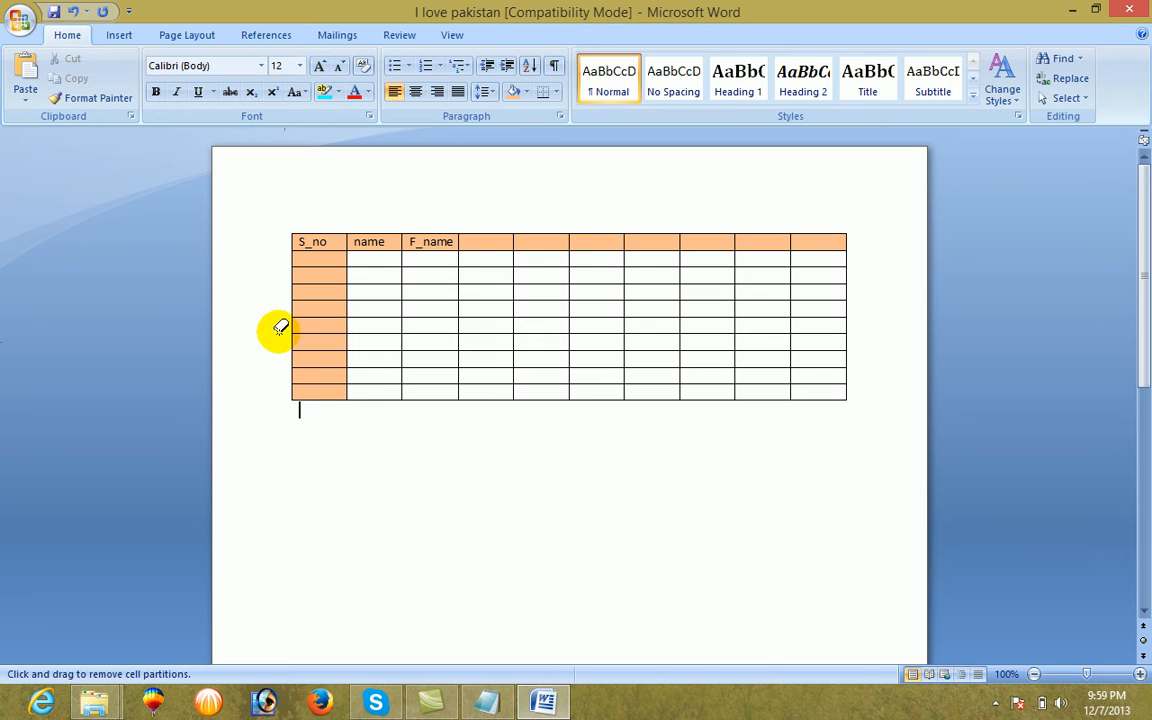
Delete the entire table so the page is blank
{"action": "left_click", "coordinate": [120, 36]}
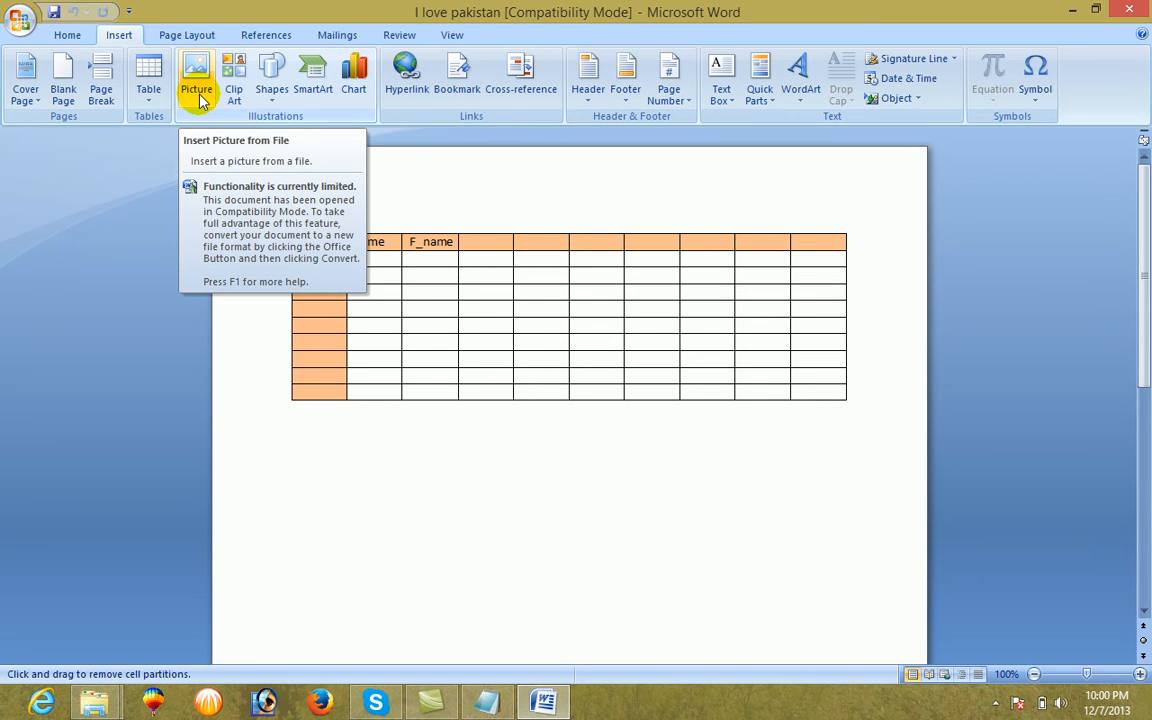
{"action": "key", "text": "ctrl+a"}
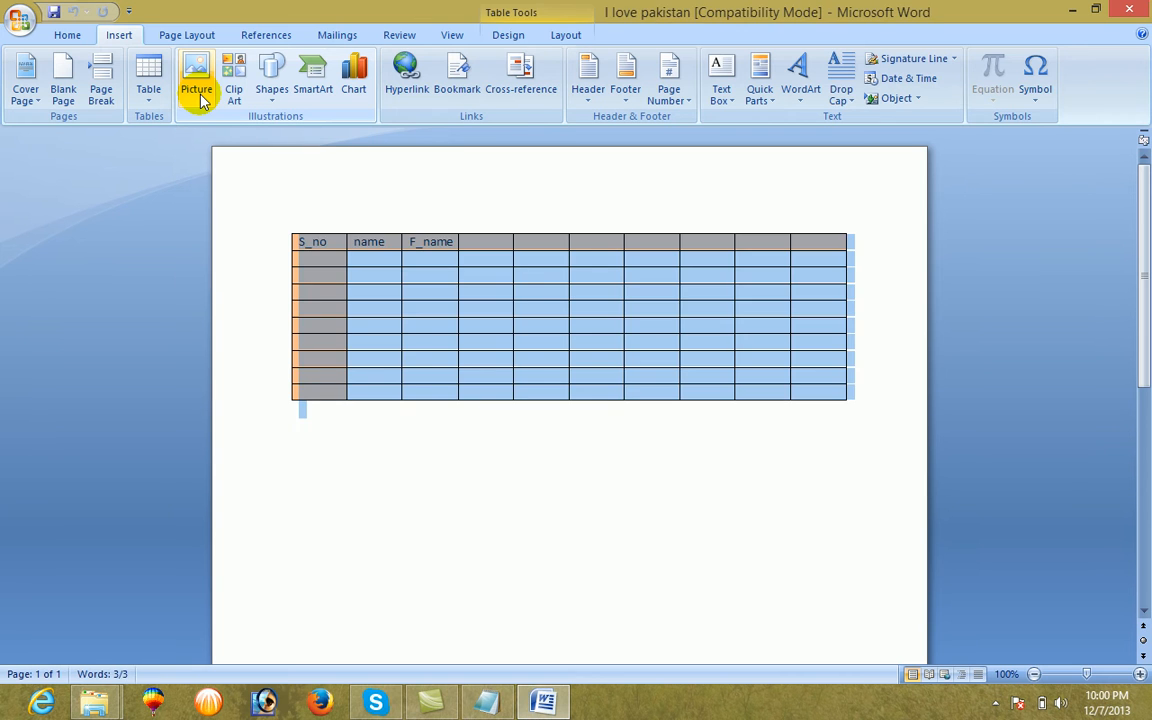
{"action": "key", "text": "Delete"}
Insert the "3 idiots" picture, file imagesCAUOB4L6, from the Pictures library
{"action": "left_click", "coordinate": [197, 92]}
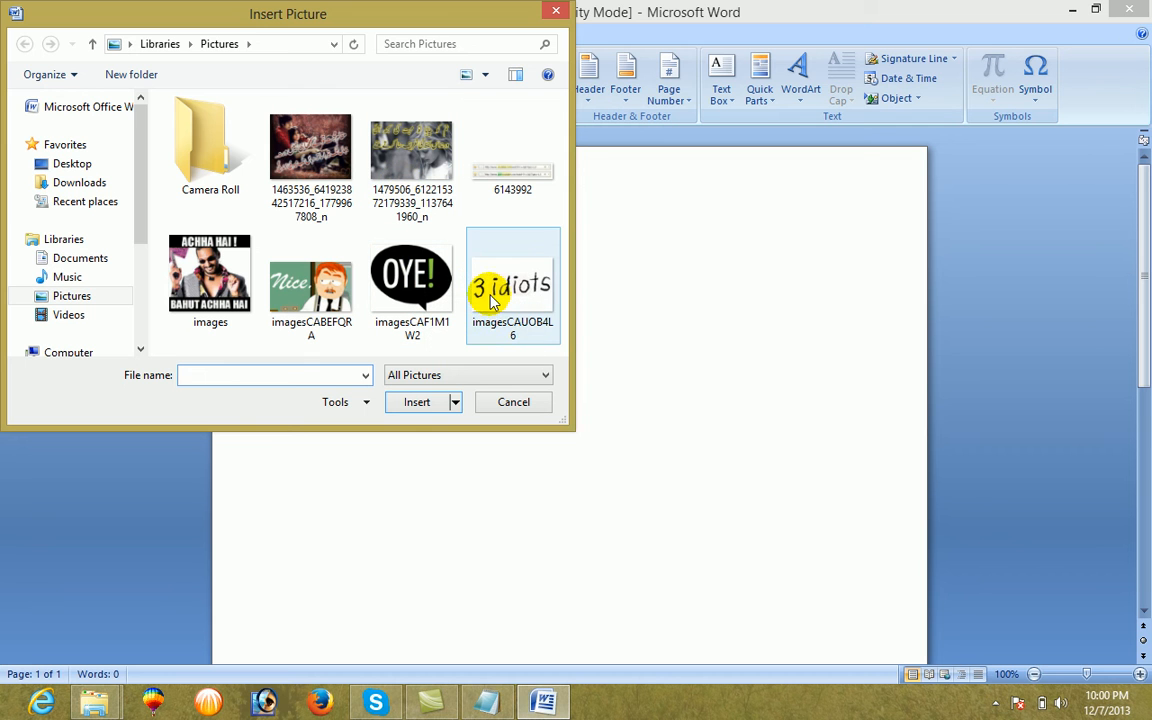
{"action": "left_click", "coordinate": [489, 285]}
{"action": "left_click", "coordinate": [406, 401]}
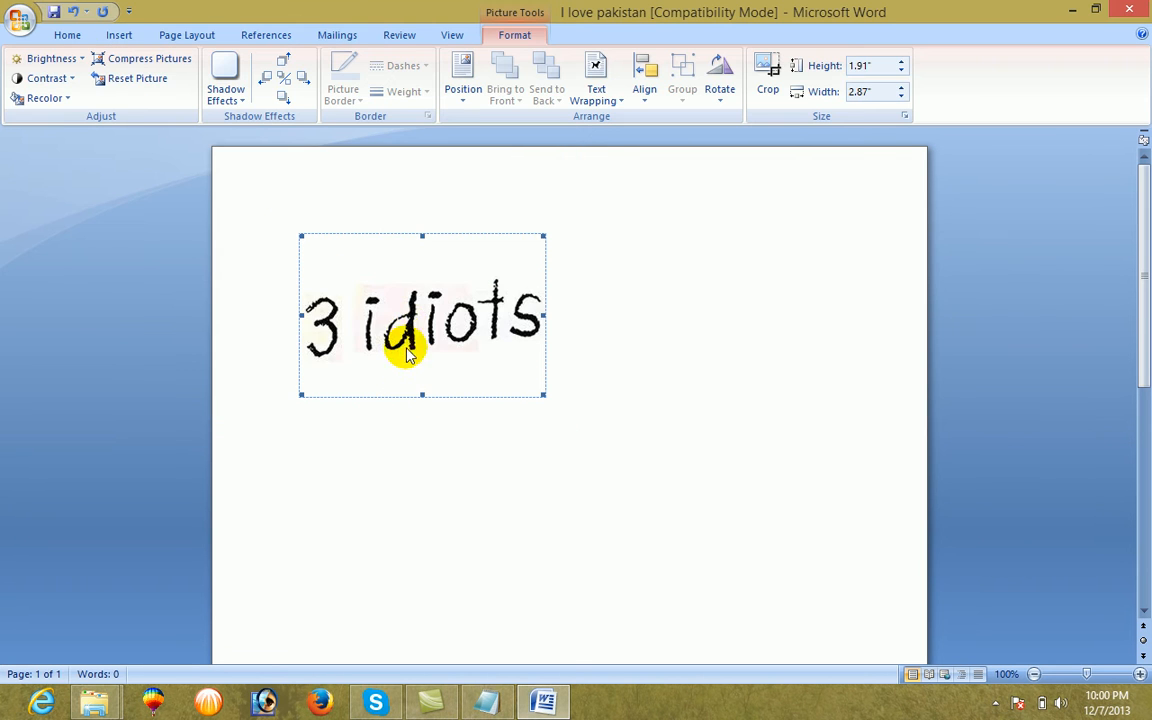
Set the picture's text wrapping to Square and move the picture down and right on the page
{"action": "mouse_move", "coordinate": [399, 322]}
{"action": "left_mouse_down"}
{"action": "mouse_move", "coordinate": [478, 398]}
{"action": "mouse_move", "coordinate": [380, 322]}
{"action": "mouse_move", "coordinate": [509, 378]}
{"action": "mouse_move", "coordinate": [399, 329]}
{"action": "left_mouse_up"}
{"action": "left_click", "coordinate": [403, 330]}
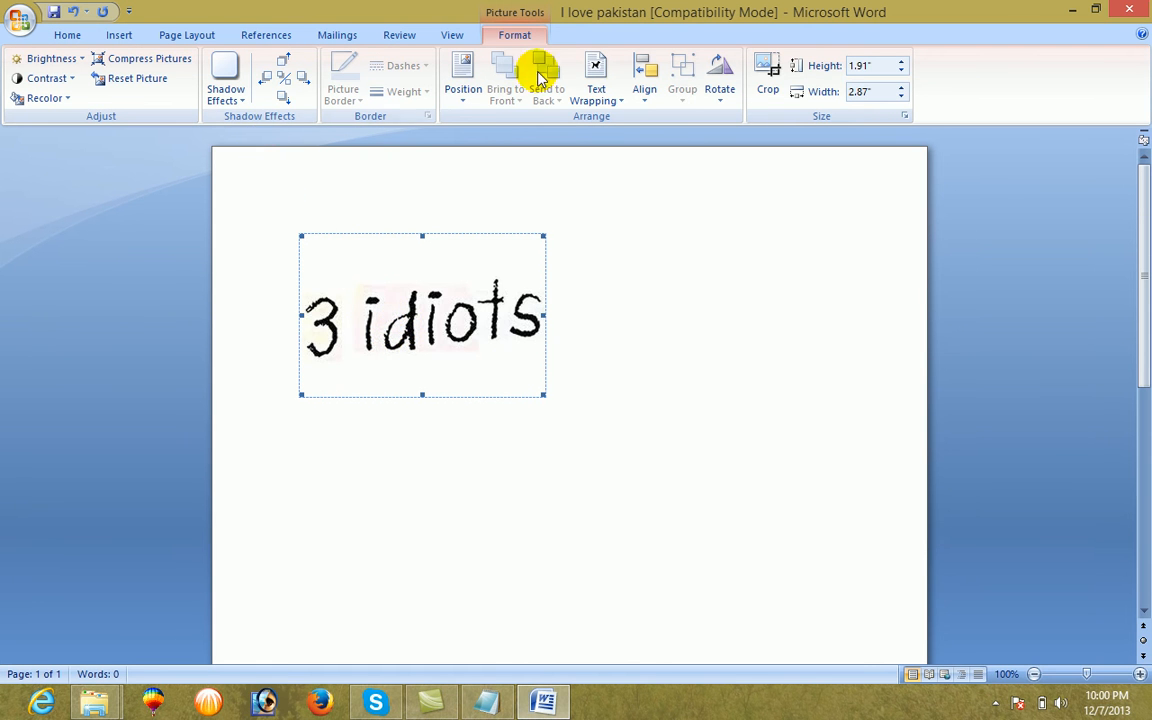
{"action": "left_click", "coordinate": [609, 91]}
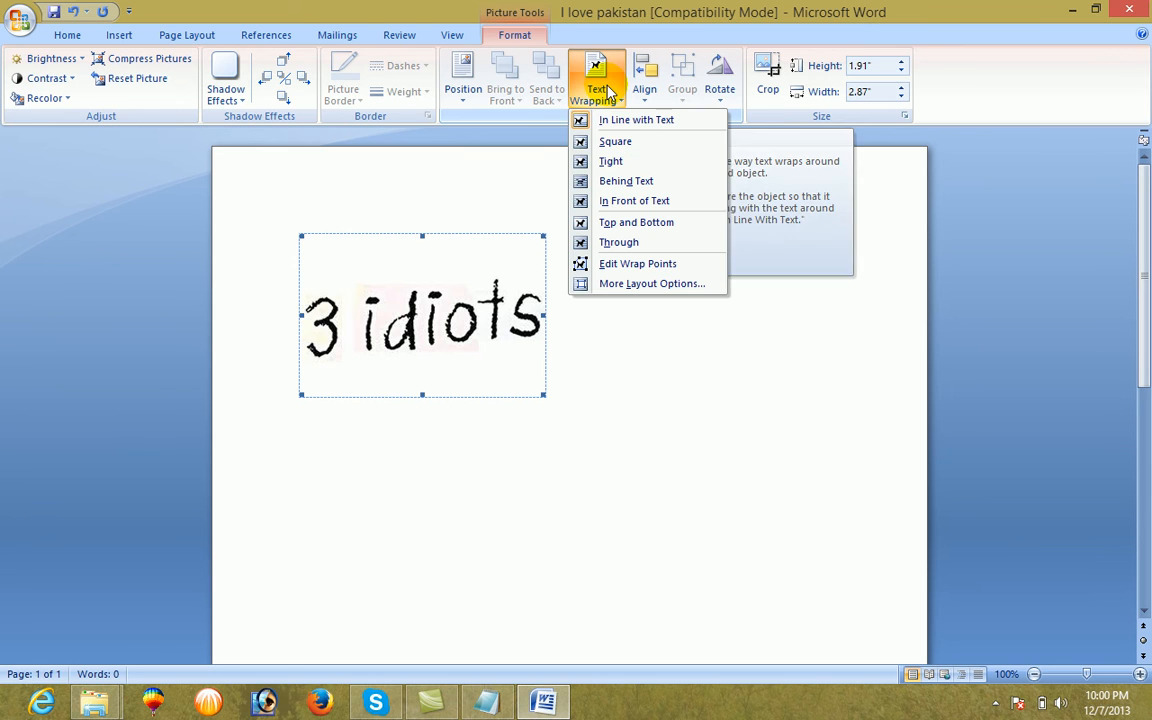
{"action": "left_click", "coordinate": [614, 142]}
{"action": "left_click", "coordinate": [305, 194]}
{"action": "left_click", "coordinate": [390, 333]}
{"action": "left_click_drag", "start_coordinate": [390, 333], "coordinate": [472, 462]}
Enter the filler line sdgdfgdfdhgdghdghfhg at the top of the page and move the picture up just below it
{"action": "left_click", "coordinate": [355, 296]}
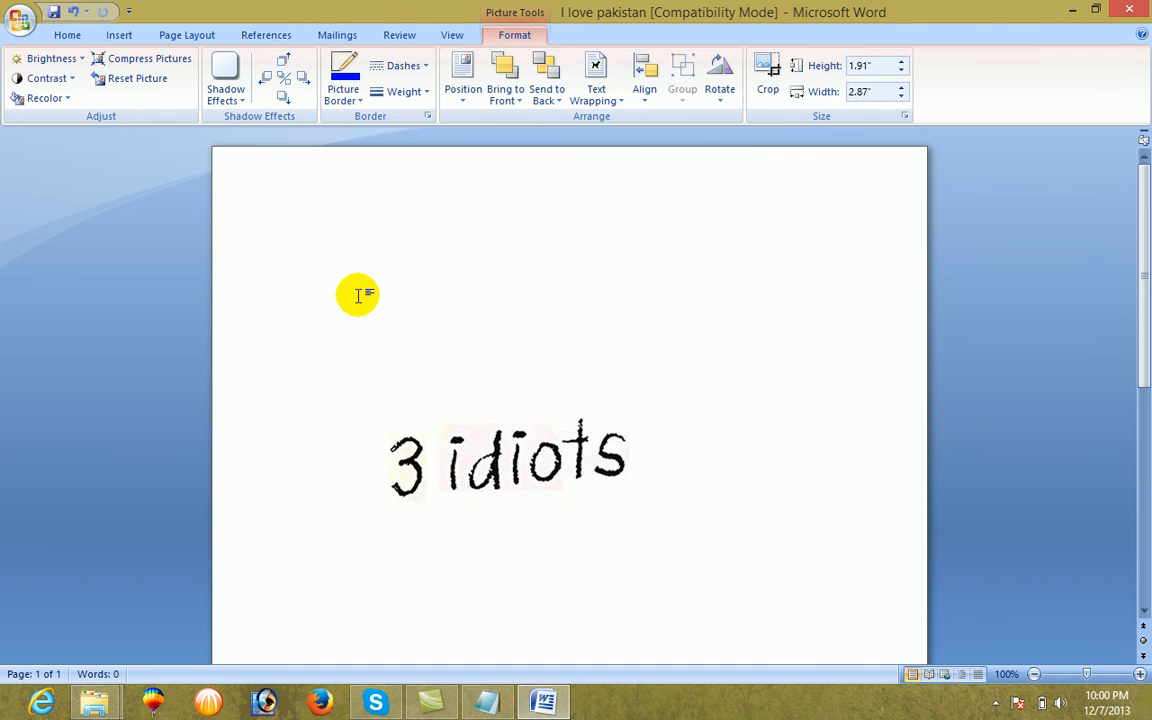
{"action": "type", "text": "sdgdfgdfdhgdghdghfhg"}
{"action": "left_click_drag", "start_coordinate": [406, 474], "coordinate": [393, 347]}
Add further filler lines after the first one, from Fdhgfgdgfg to fsgdgdgfdgfdgfd, flowing around the picture
{"action": "left_click", "coordinate": [437, 244]}
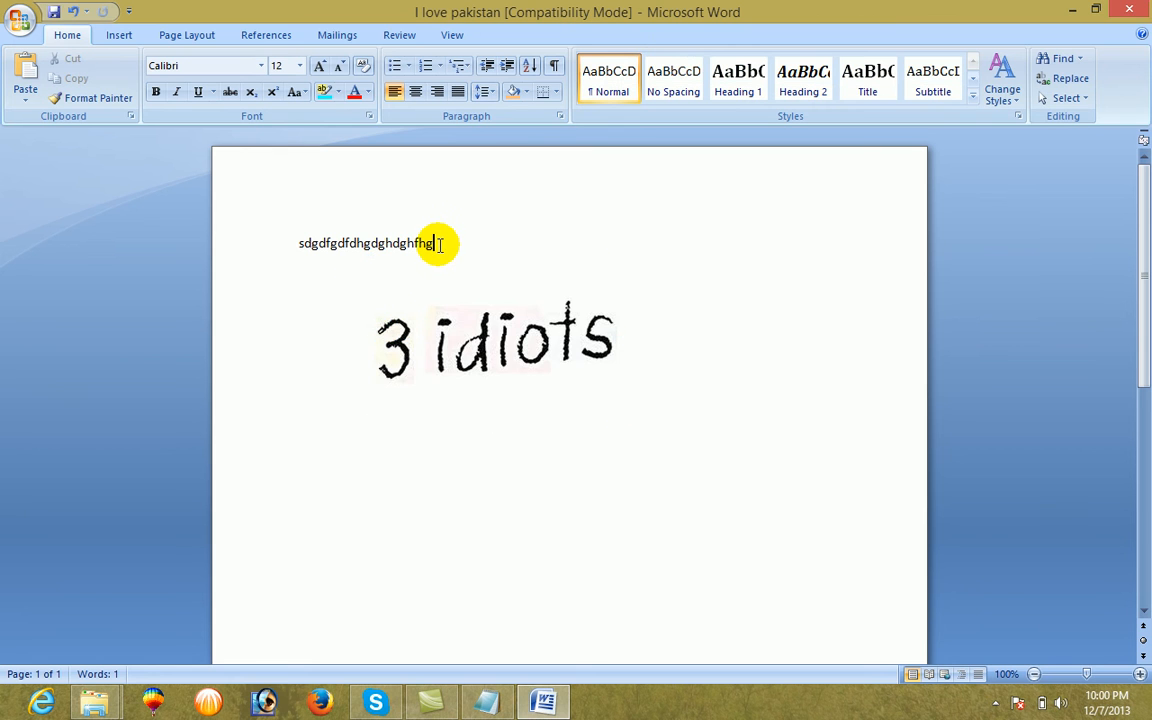
{"action": "key", "text": "Return"}
{"action": "type", "text": "fdhgfgdgfg"}
{"action": "key", "text": "Return"}
{"action": "type", "text": "hjghjfghjgjhghjgjhgfhjgjhghj"}
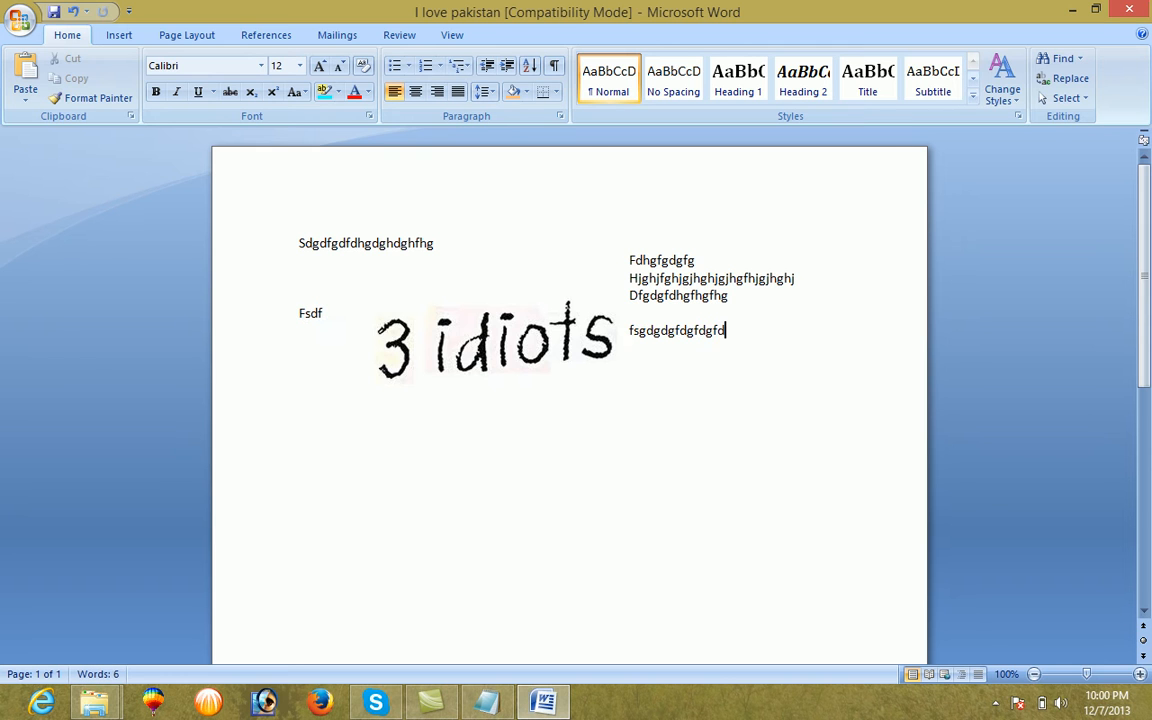
Change the picture's text wrapping to Tight
{"action": "left_click", "coordinate": [391, 336]}
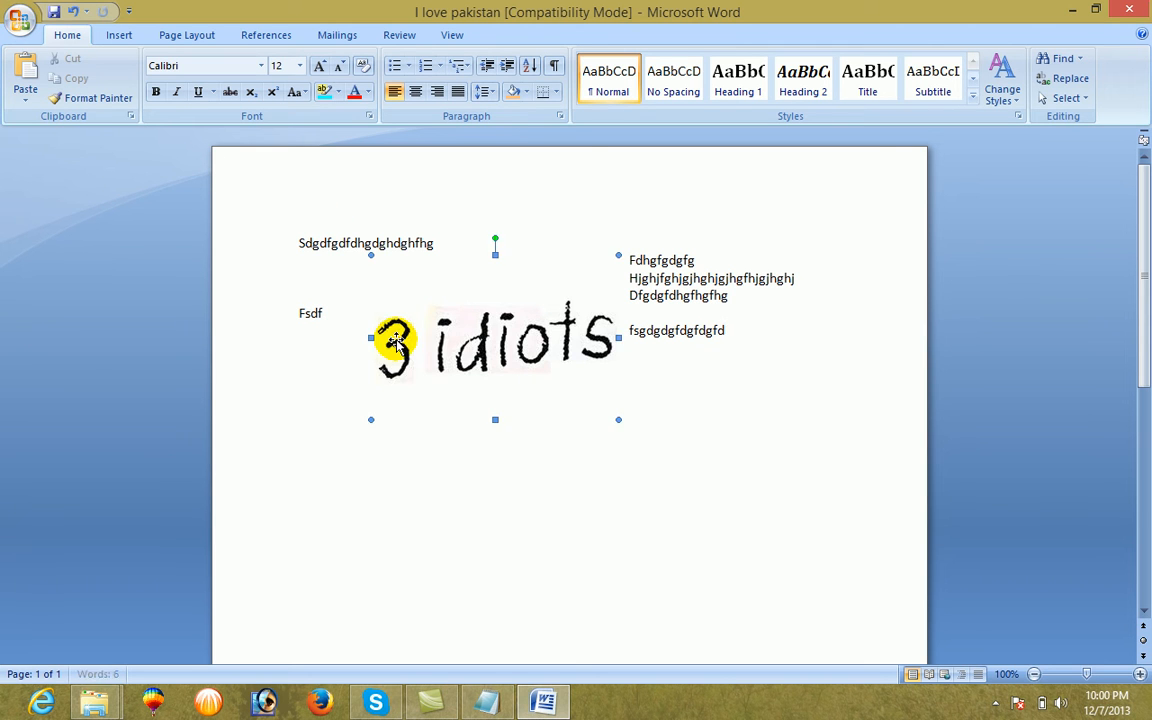
{"action": "double_click", "coordinate": [476, 352]}
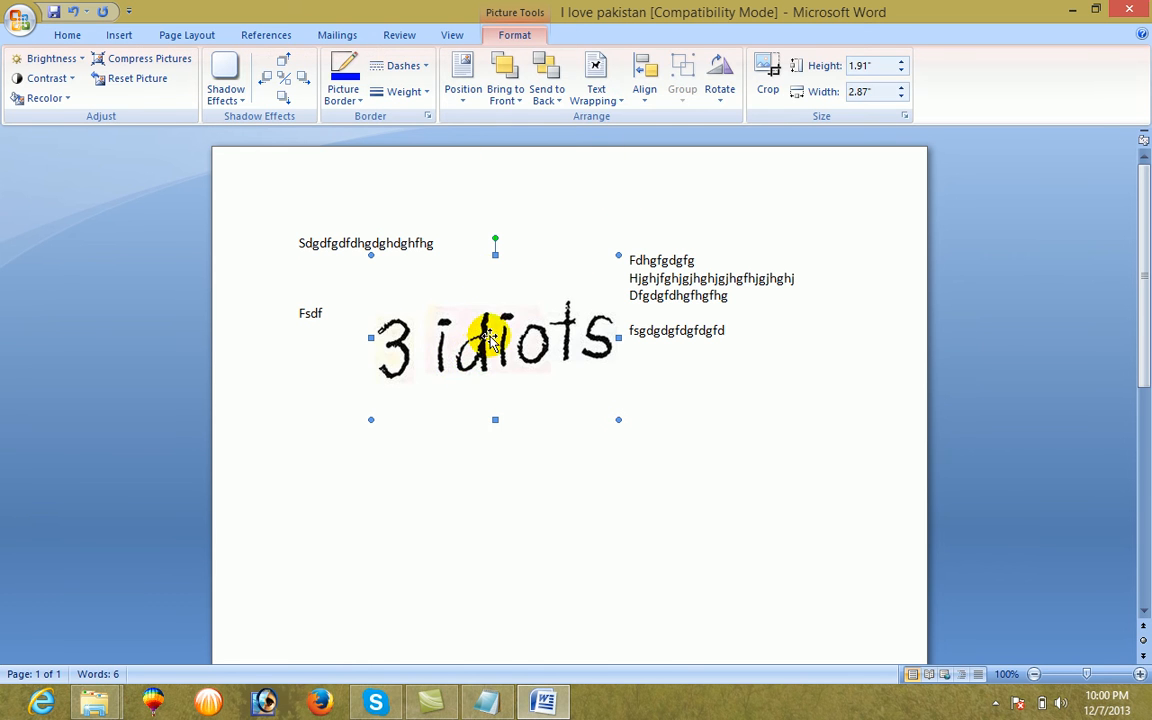
{"action": "left_click", "coordinate": [595, 78]}
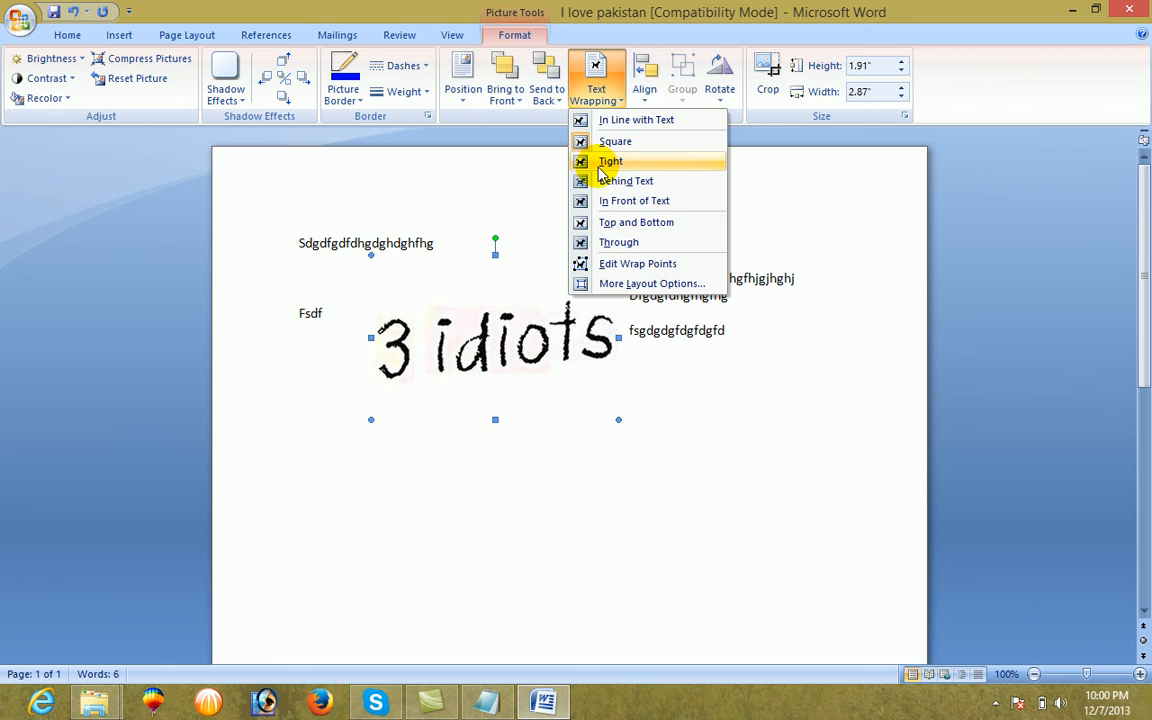
{"action": "left_click", "coordinate": [600, 163]}
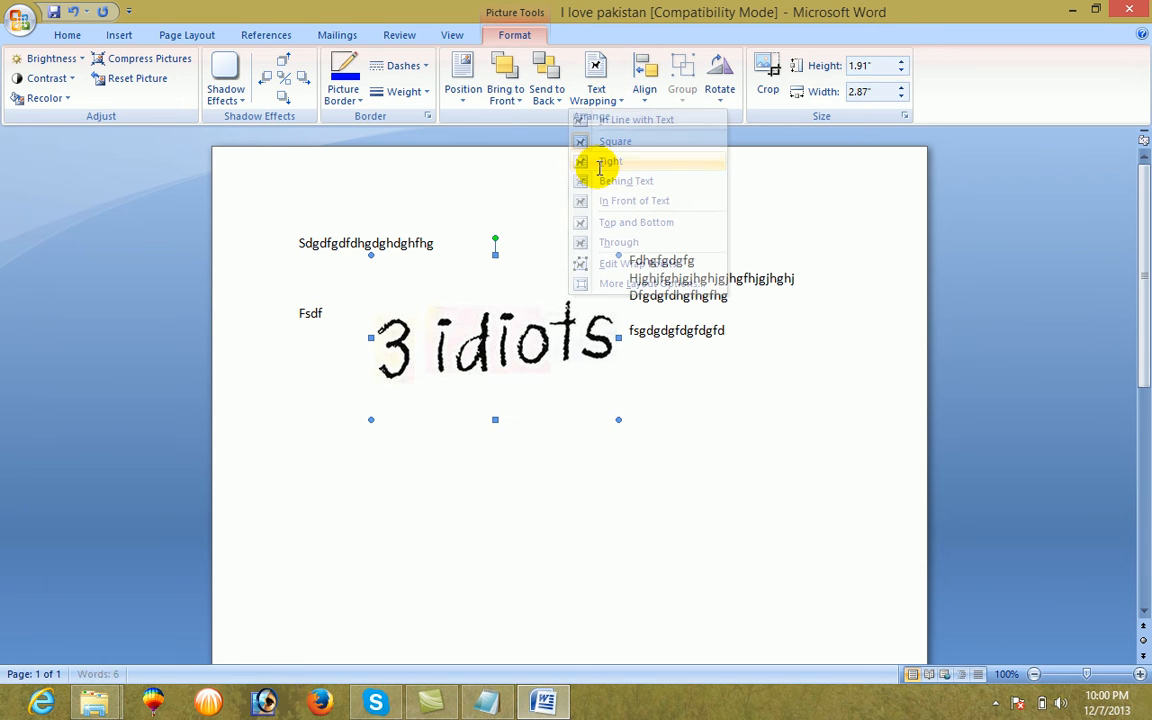
Set the picture's text wrapping to Behind Text and extend the last filler line across the picture
{"action": "left_click", "coordinate": [597, 92]}
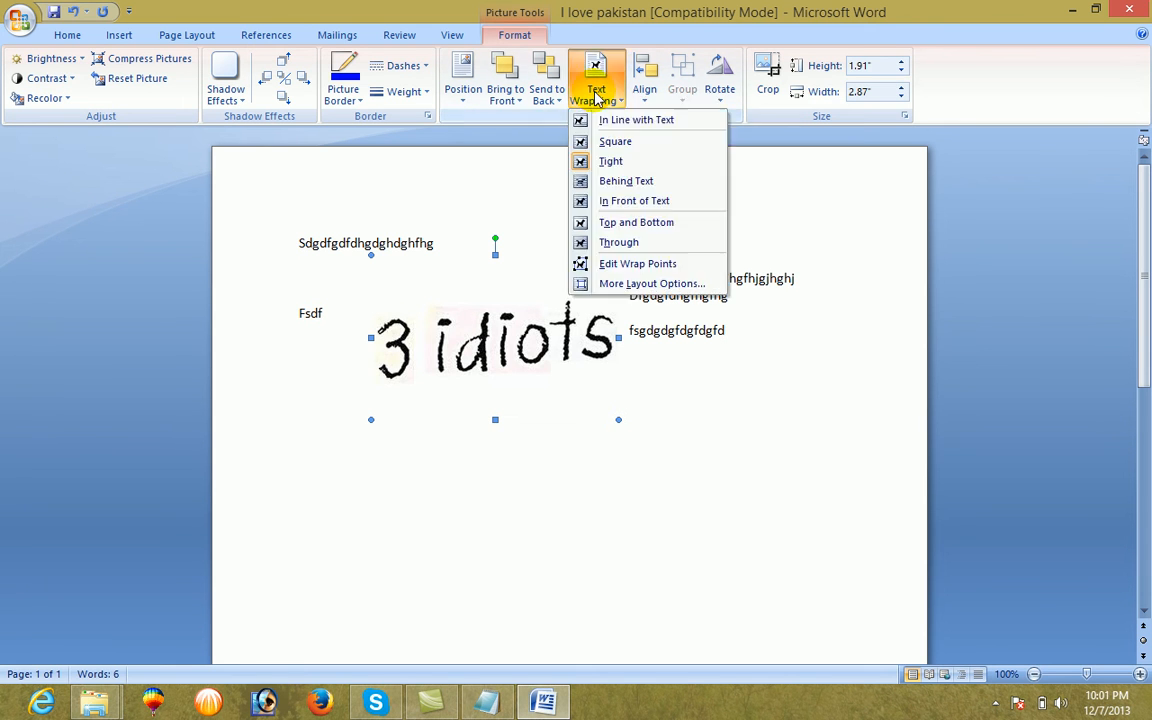
{"action": "left_click", "coordinate": [610, 181]}
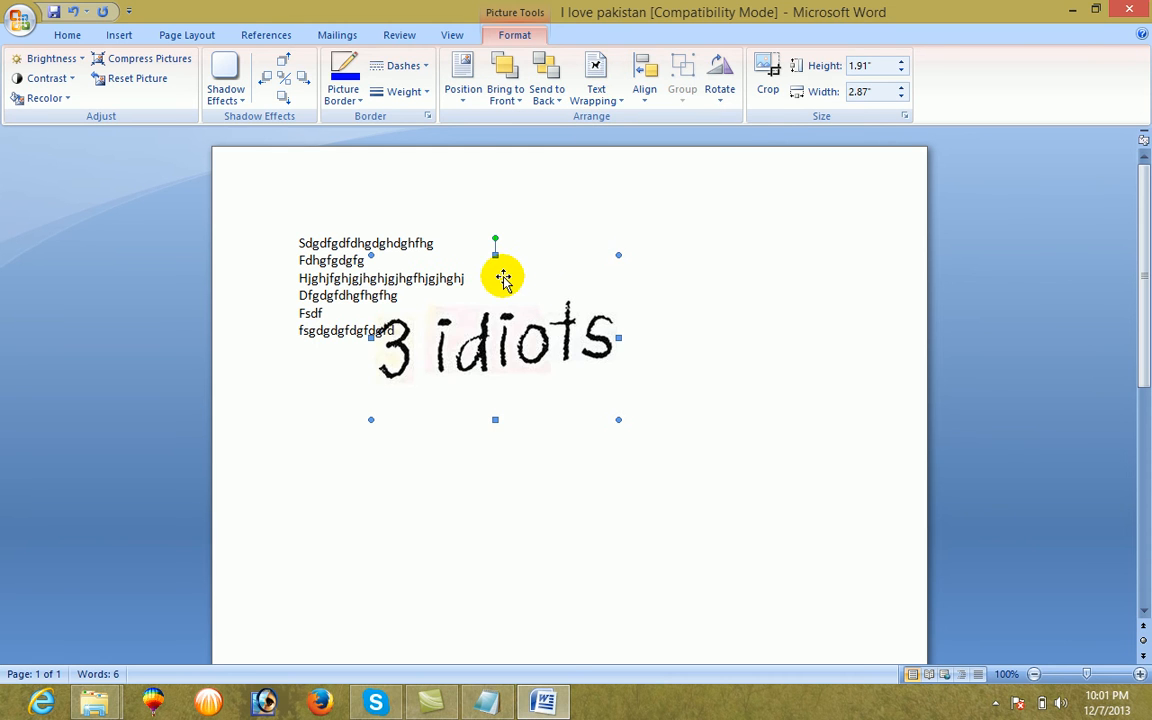
{"action": "left_click", "coordinate": [395, 330]}
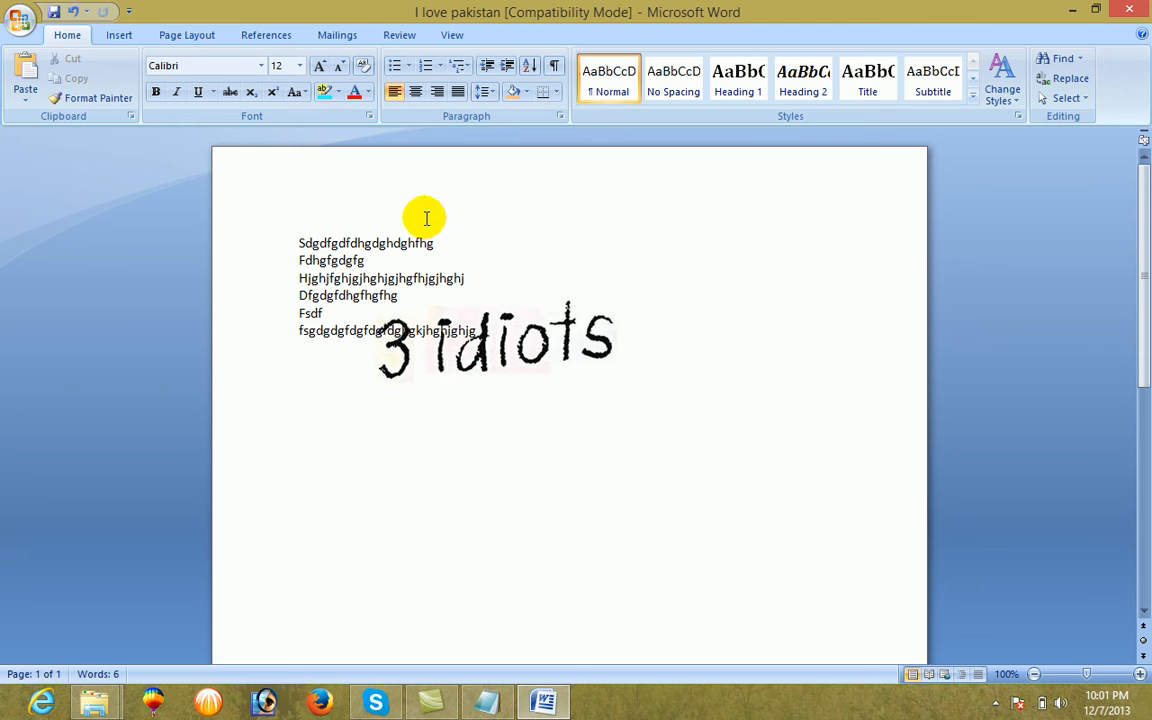
Change the picture's text wrapping to In Front of Text
{"action": "left_click", "coordinate": [463, 350]}
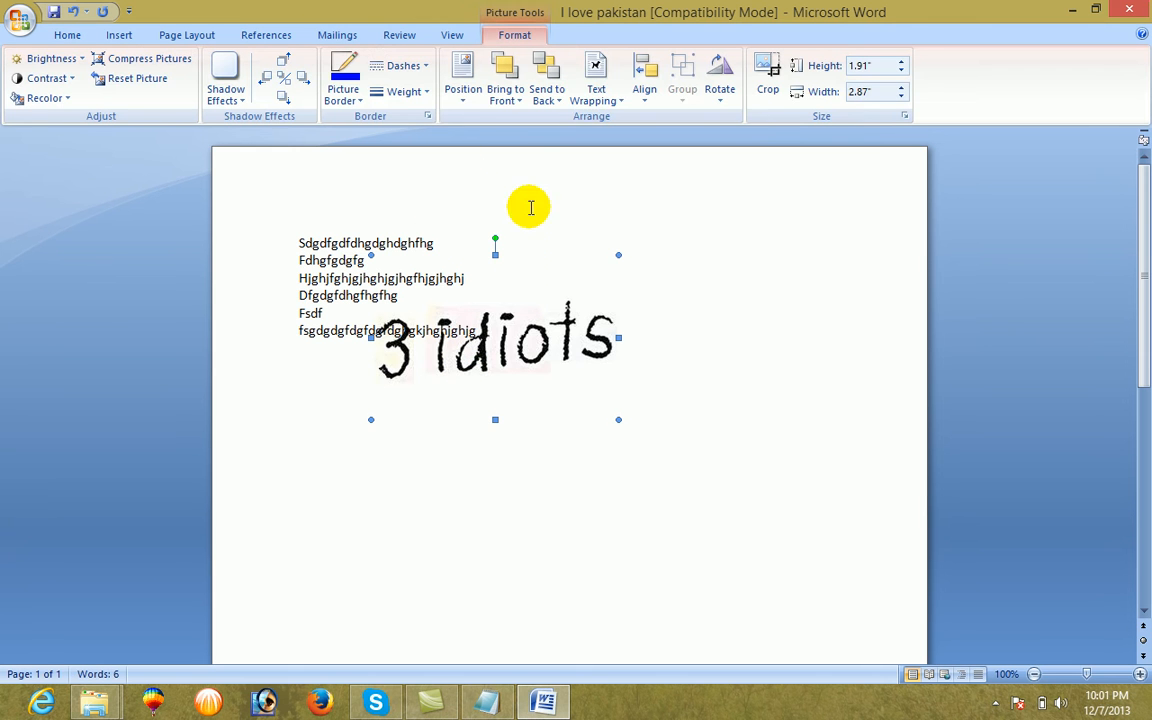
{"action": "left_click", "coordinate": [596, 88]}
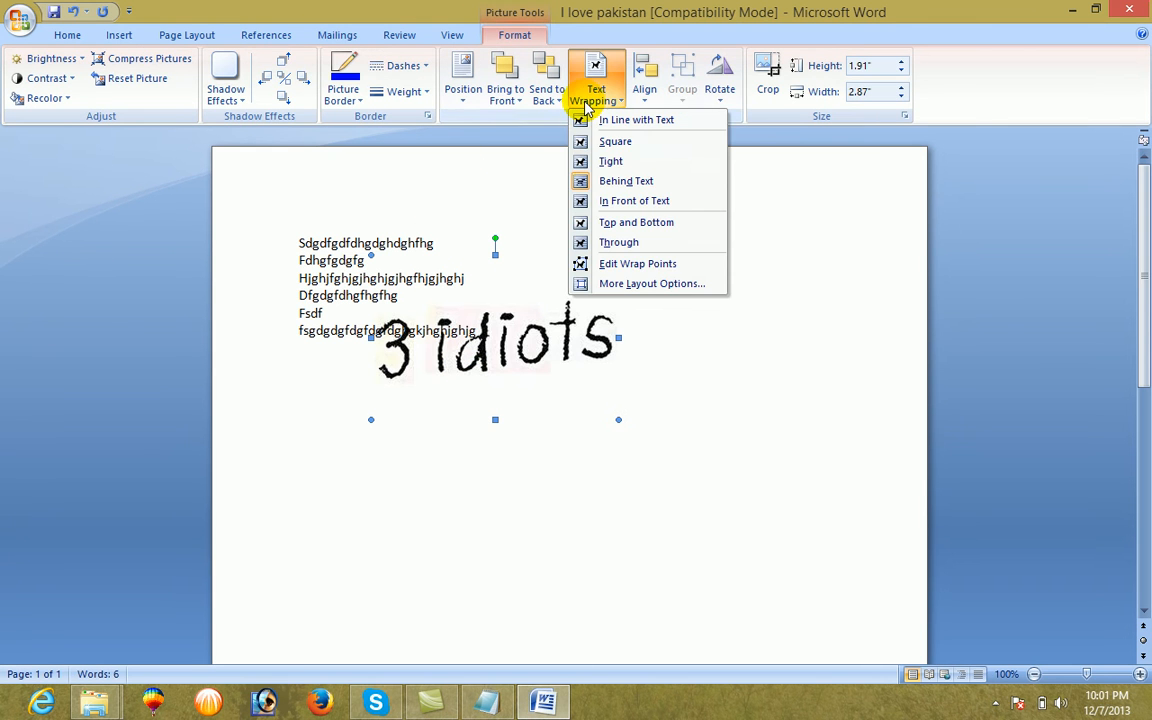
{"action": "left_click", "coordinate": [604, 203]}
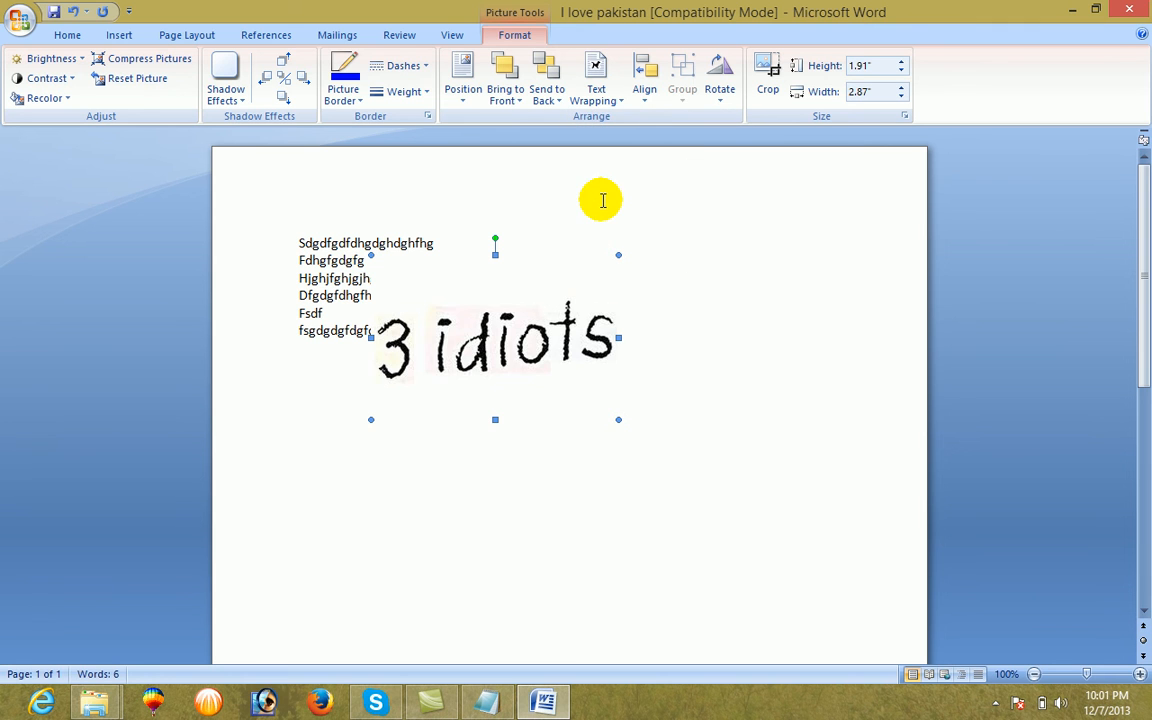
Set the picture's text wrapping back to Square and move the picture slightly right and down
{"action": "left_click", "coordinate": [600, 92]}
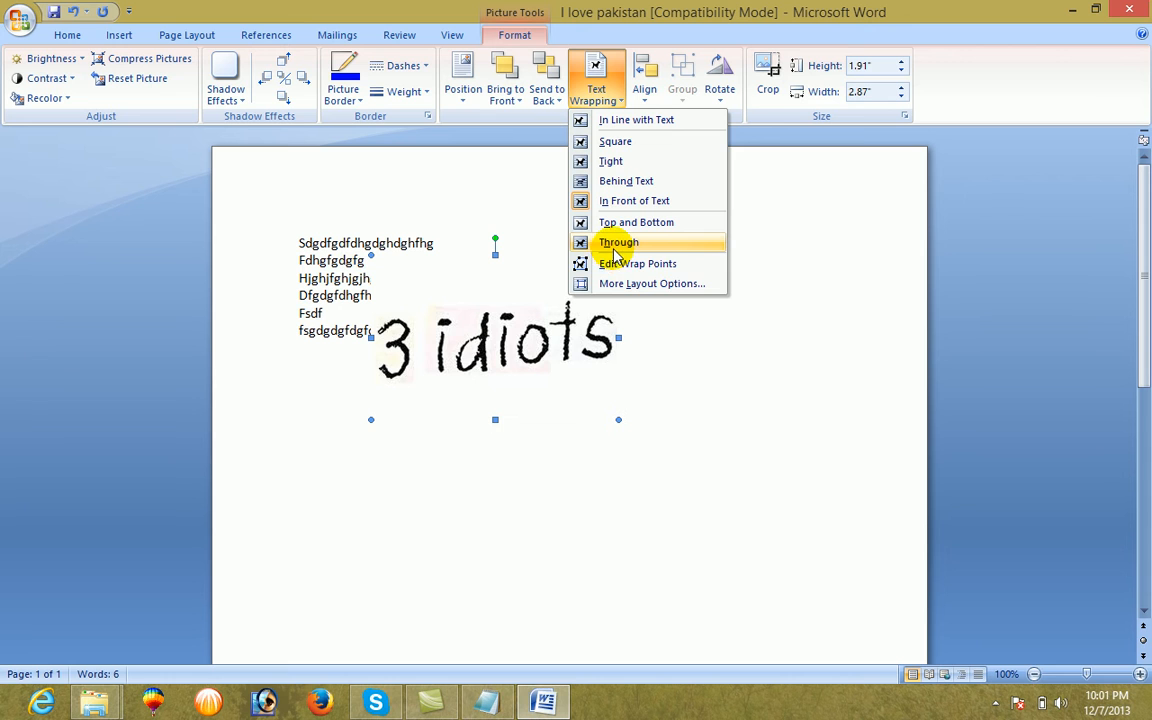
{"action": "left_click", "coordinate": [616, 143]}
{"action": "left_click_drag", "start_coordinate": [506, 321], "coordinate": [529, 336]}
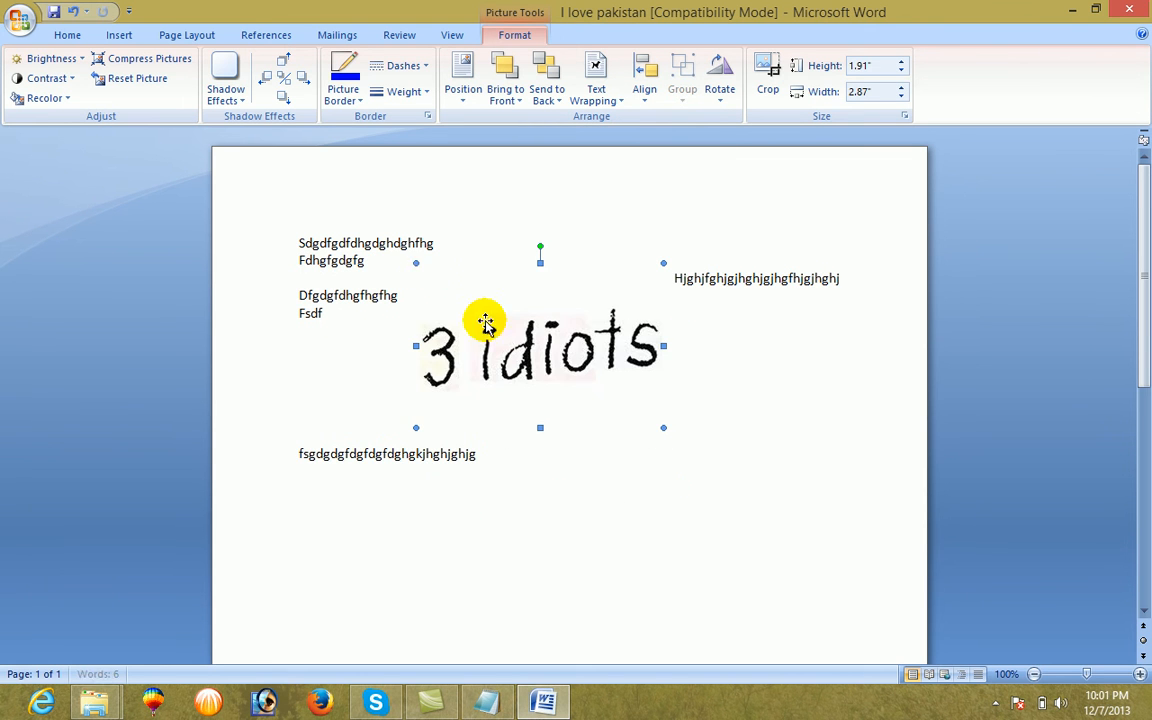
Apply the drop shadow Shadow Style 1 to the picture and move it below all the text lines
{"action": "left_click", "coordinate": [227, 92]}
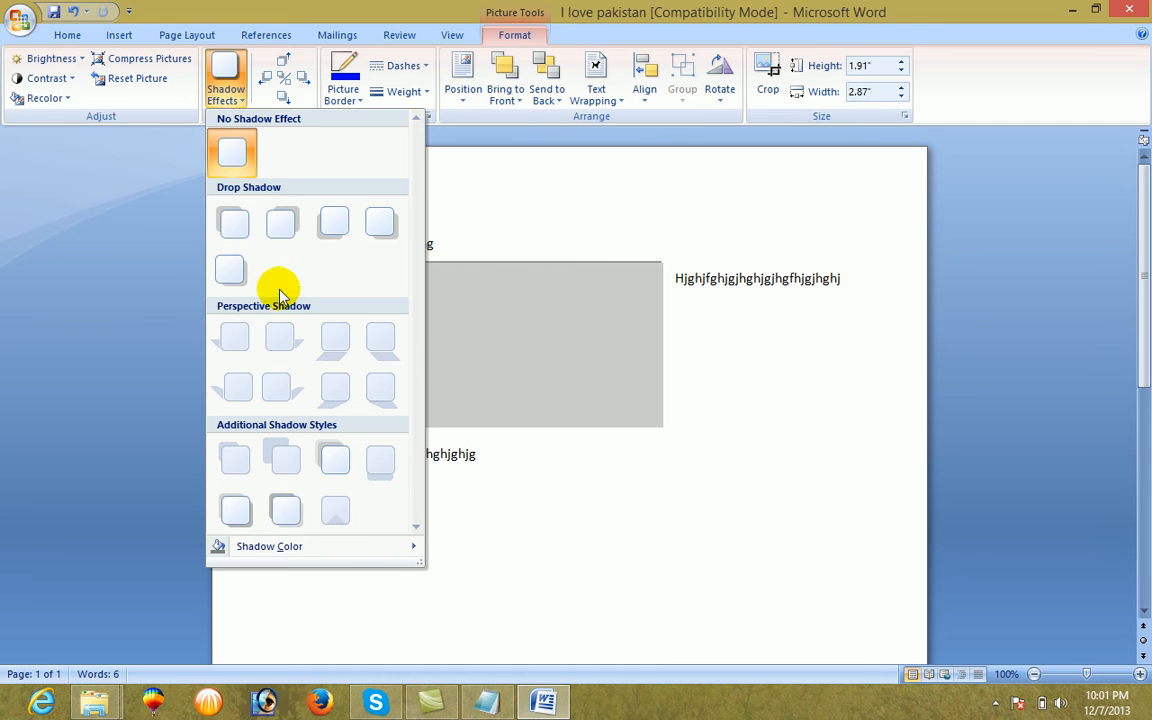
{"action": "left_click", "coordinate": [232, 228]}
{"action": "left_click_drag", "start_coordinate": [507, 368], "coordinate": [403, 477]}
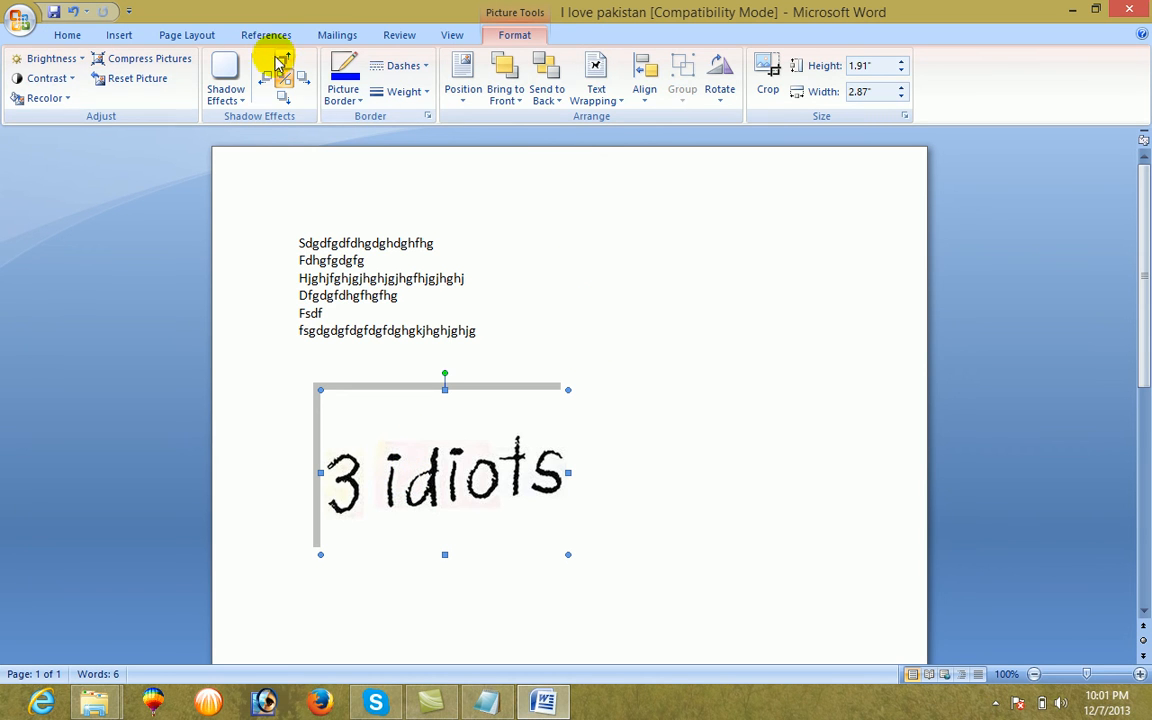
Delete all the filler text together with the picture
{"action": "left_click", "coordinate": [119, 34]}
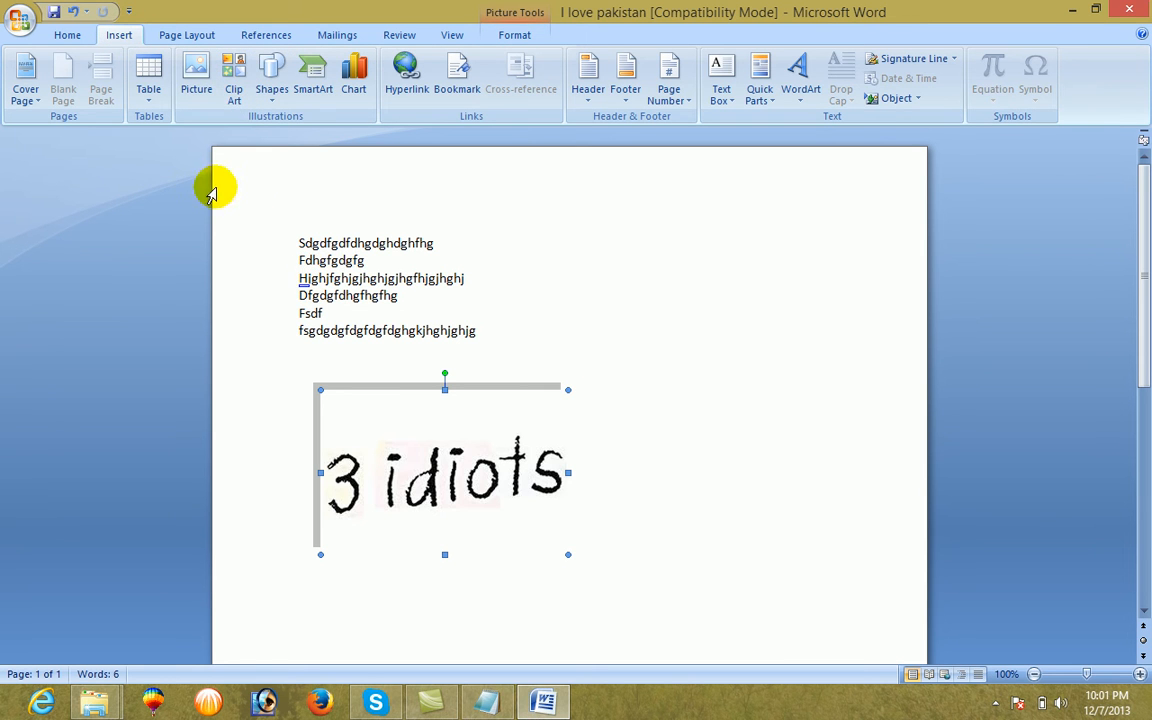
{"action": "key", "text": "ctrl+a"}
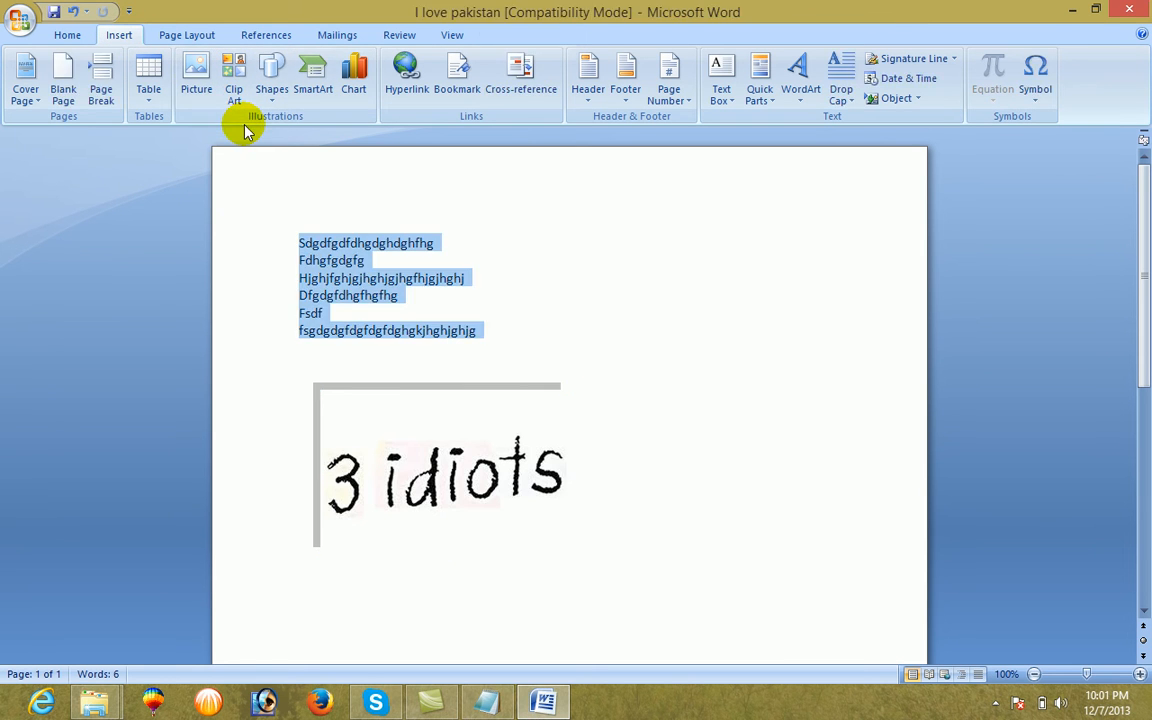
{"action": "key", "text": "Delete"}
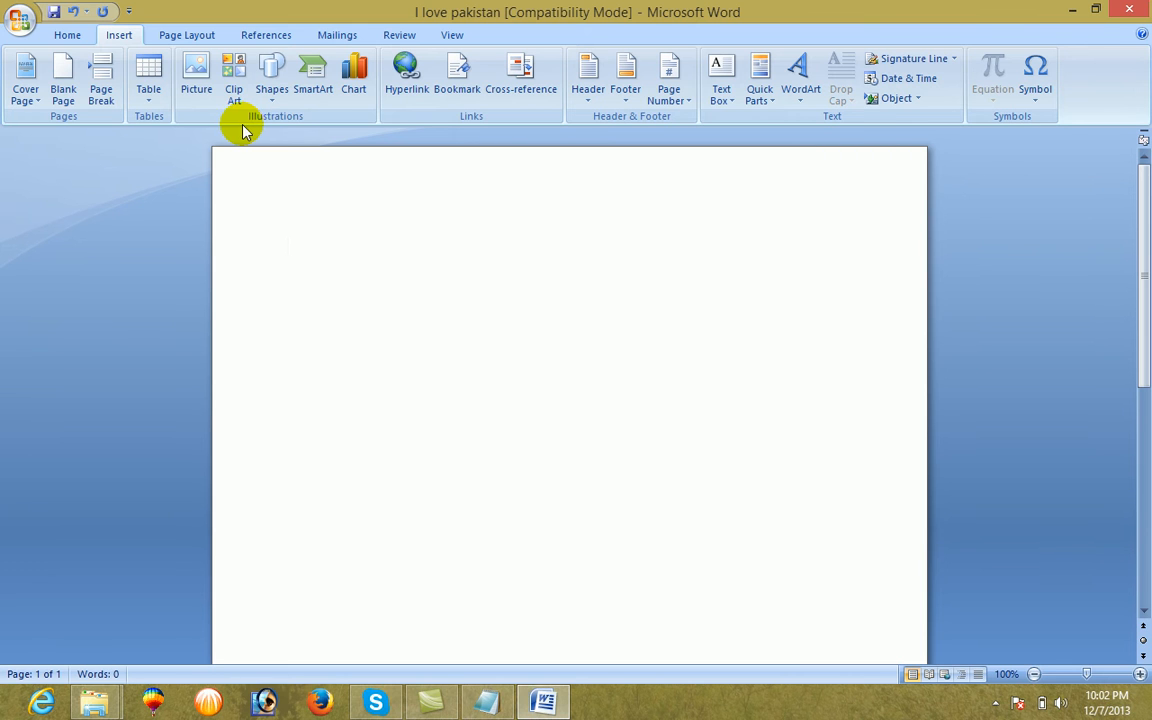
Try to open the Clip Art collection
{"action": "left_click", "coordinate": [236, 92]}
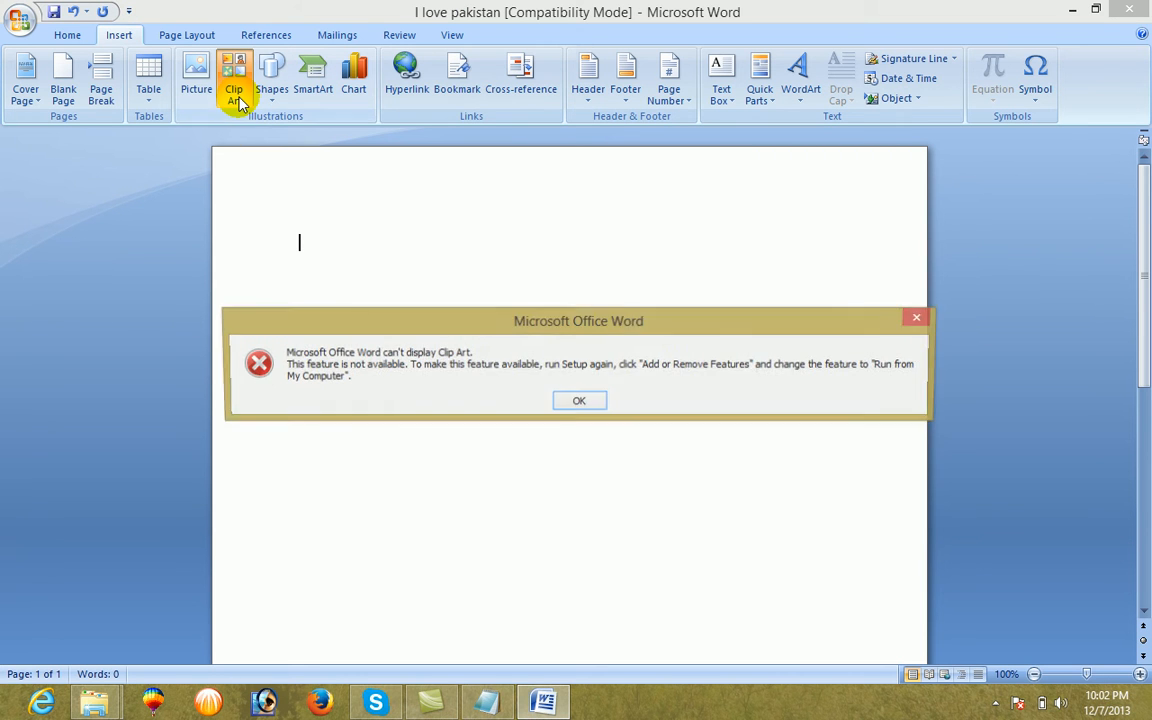
{"action": "left_click", "coordinate": [578, 402]}
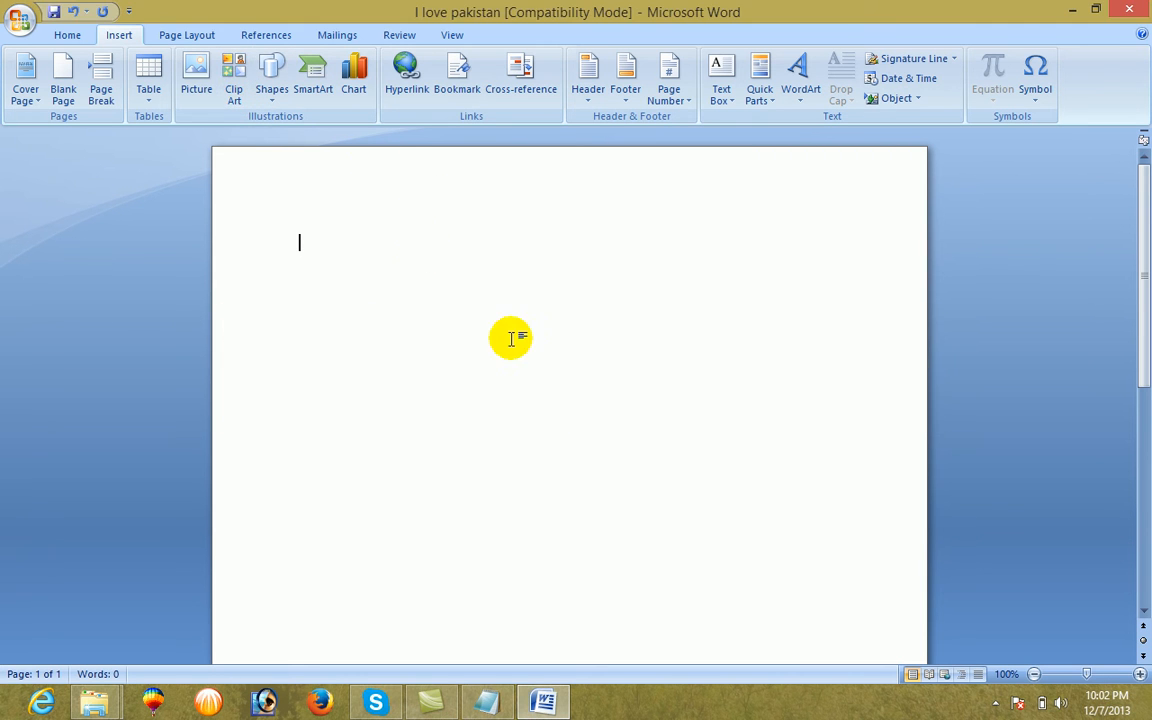
Draw a rectangle about 2.46 by 1.28 inches near the top of the page, then delete it
{"action": "left_click", "coordinate": [277, 108]}
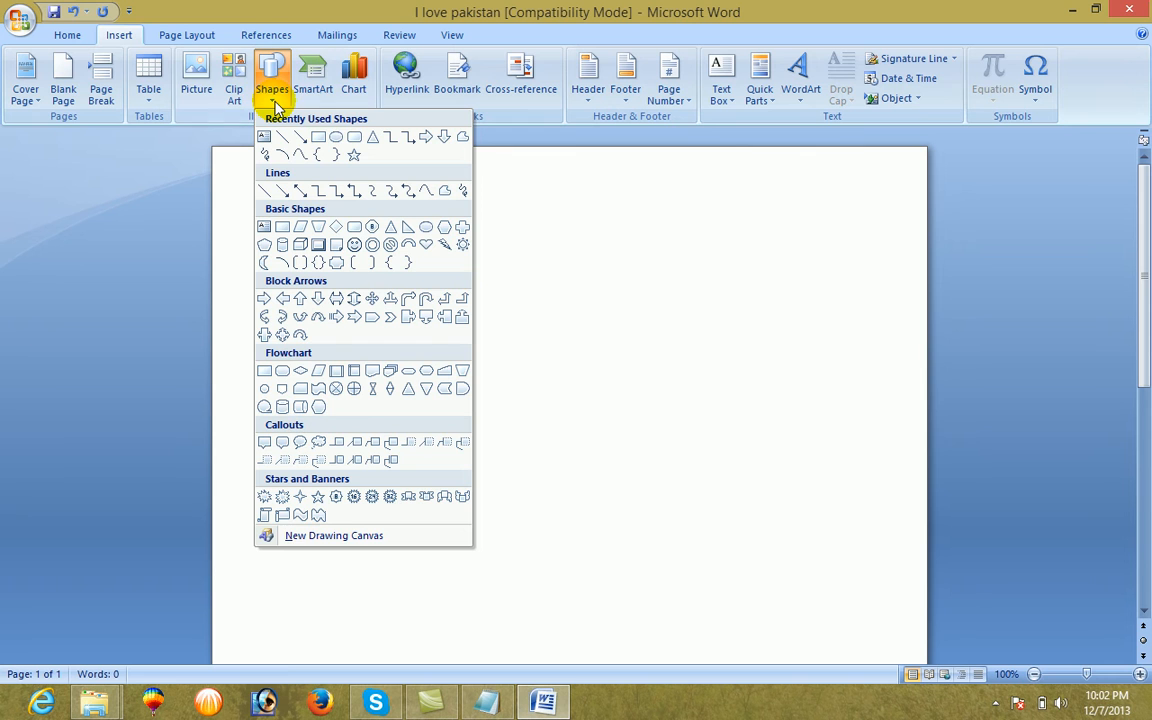
{"action": "left_click", "coordinate": [318, 137]}
{"action": "left_click_drag", "start_coordinate": [357, 258], "coordinate": [571, 368]}
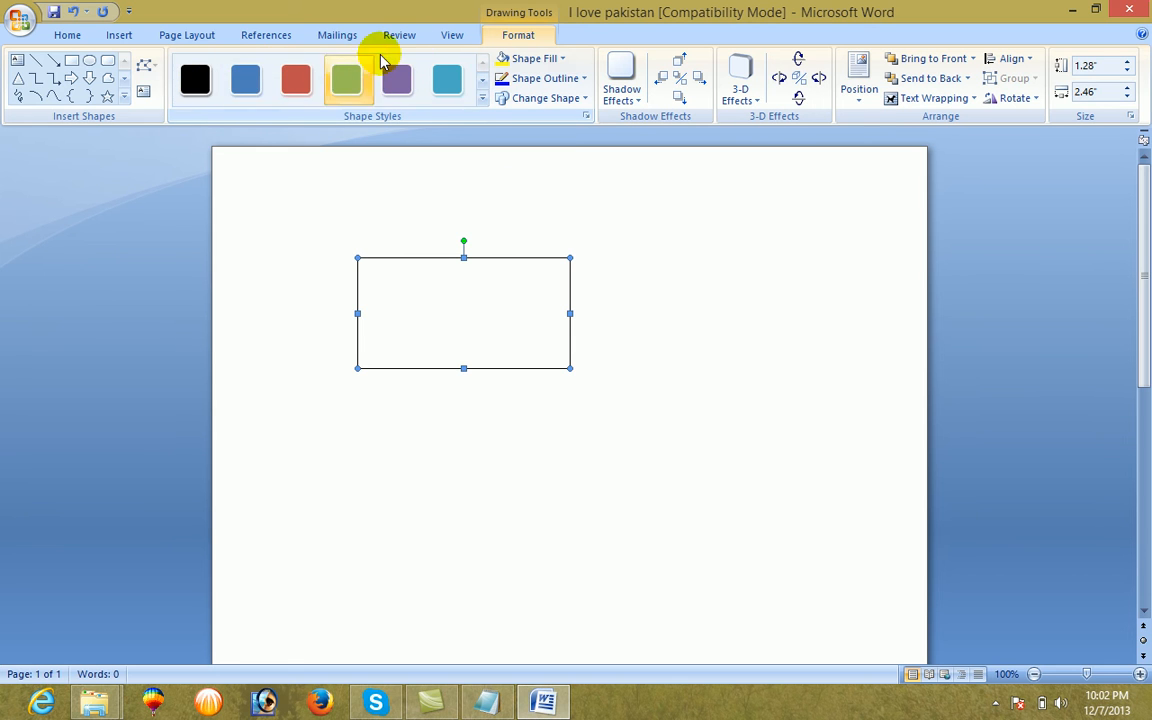
{"action": "left_click", "coordinate": [119, 34]}
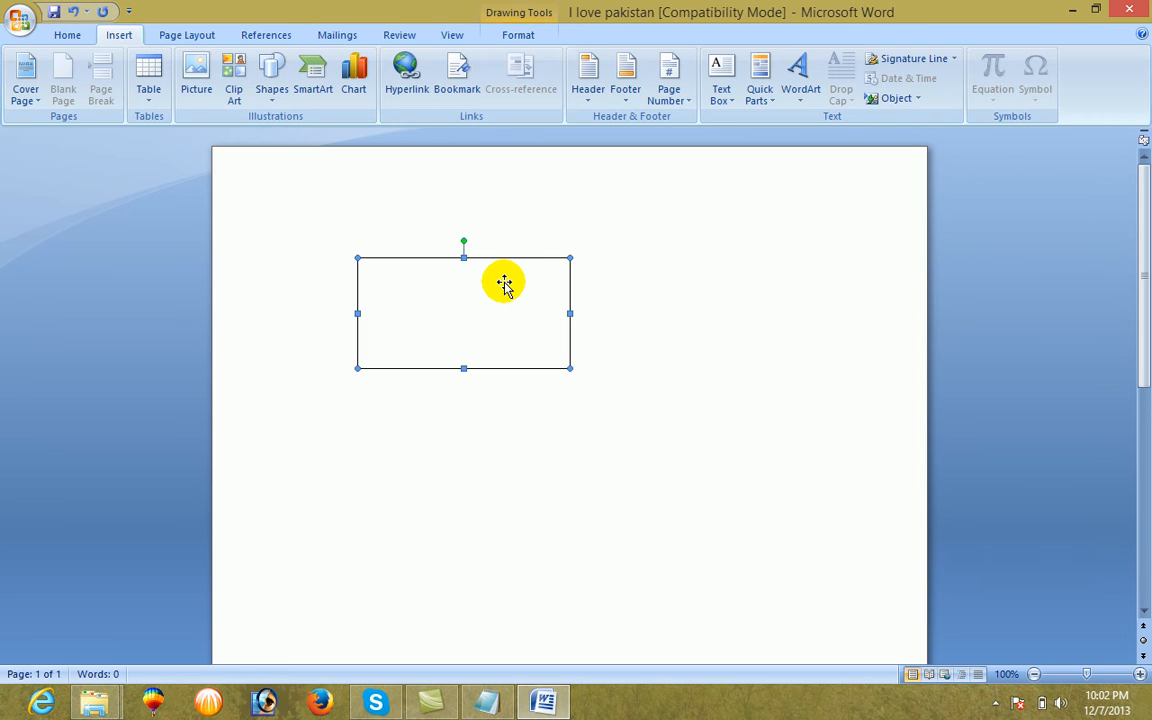
{"action": "key", "text": "Delete"}
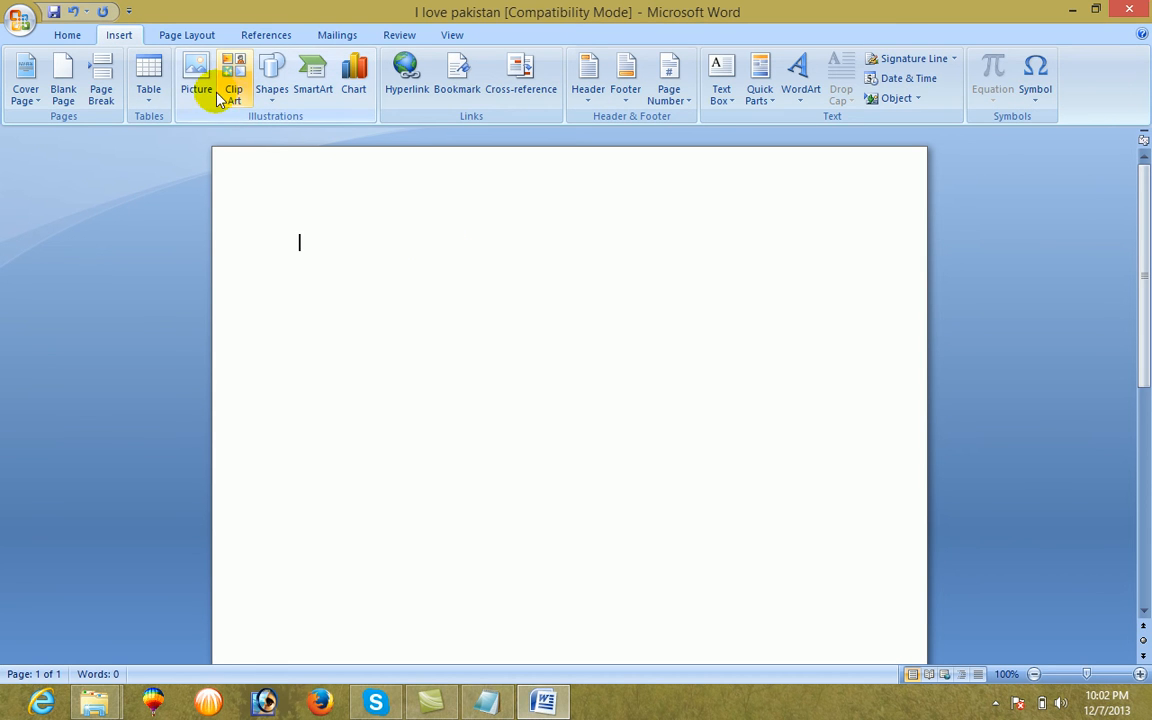
Draw a five-pointed star about 1.85 inches wide and 1.75 inches high in the upper middle of the page
{"action": "left_click", "coordinate": [271, 78]}
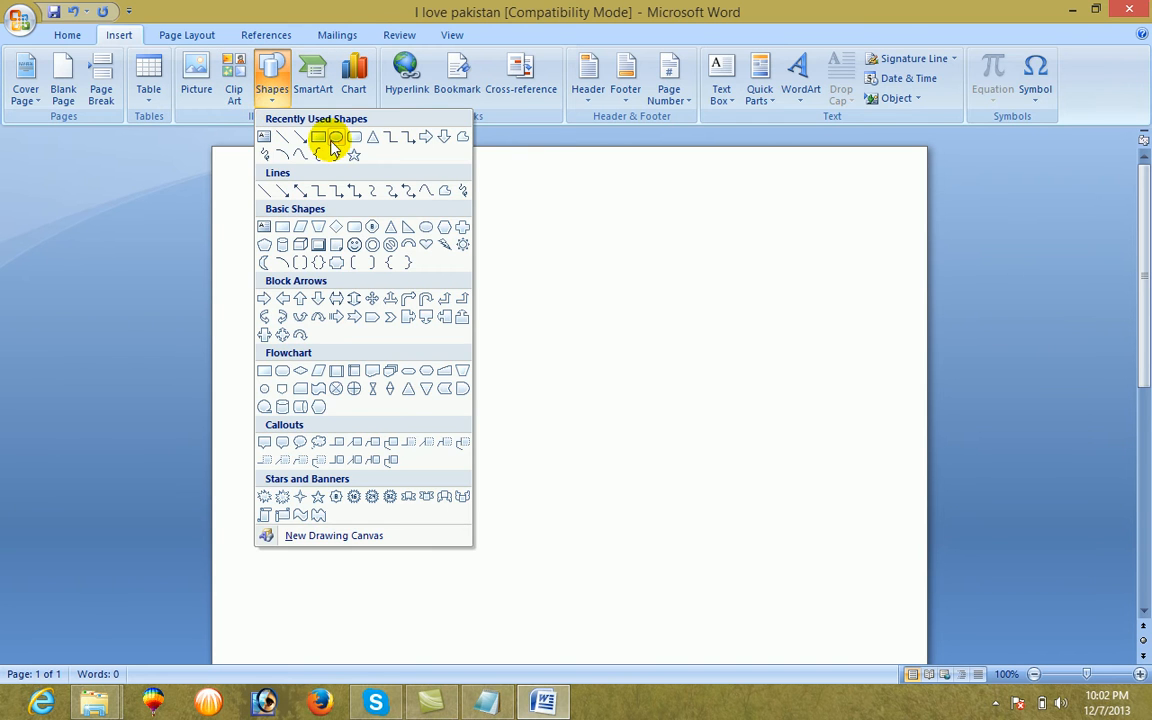
{"action": "left_click", "coordinate": [355, 155]}
{"action": "mouse_move", "coordinate": [432, 293]}
{"action": "left_mouse_down"}
{"action": "mouse_move", "coordinate": [514, 409]}
{"action": "mouse_move", "coordinate": [590, 447]}
{"action": "left_mouse_up"}
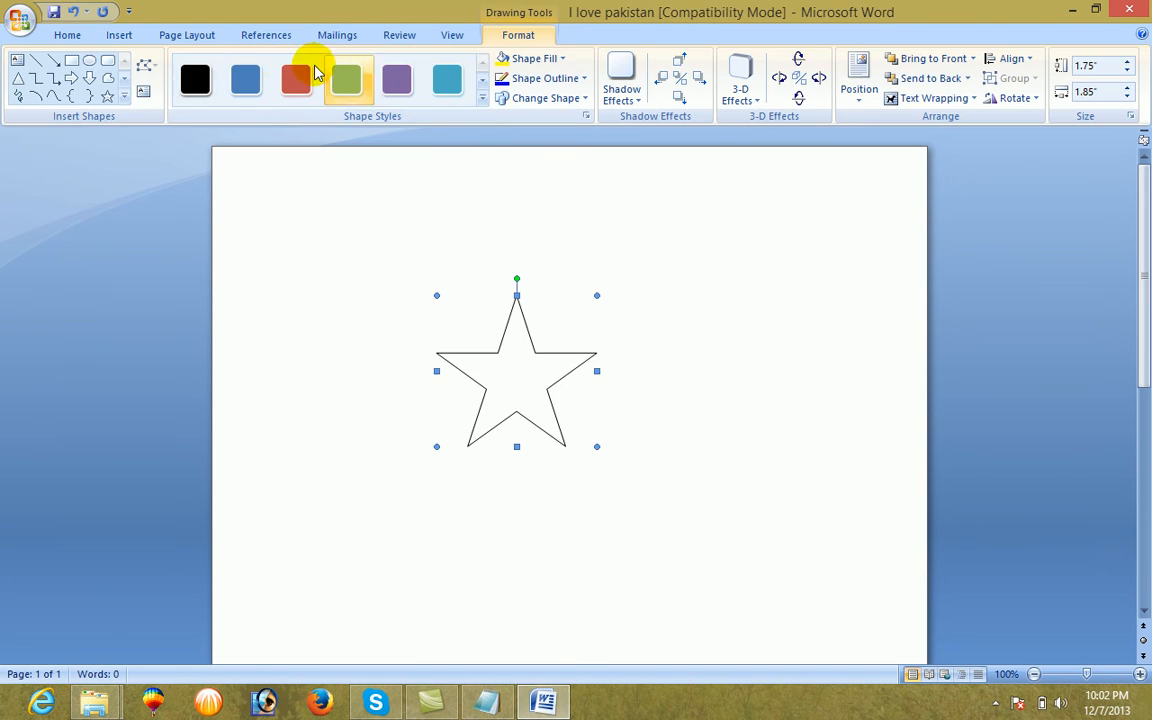
{"action": "left_click", "coordinate": [124, 35]}
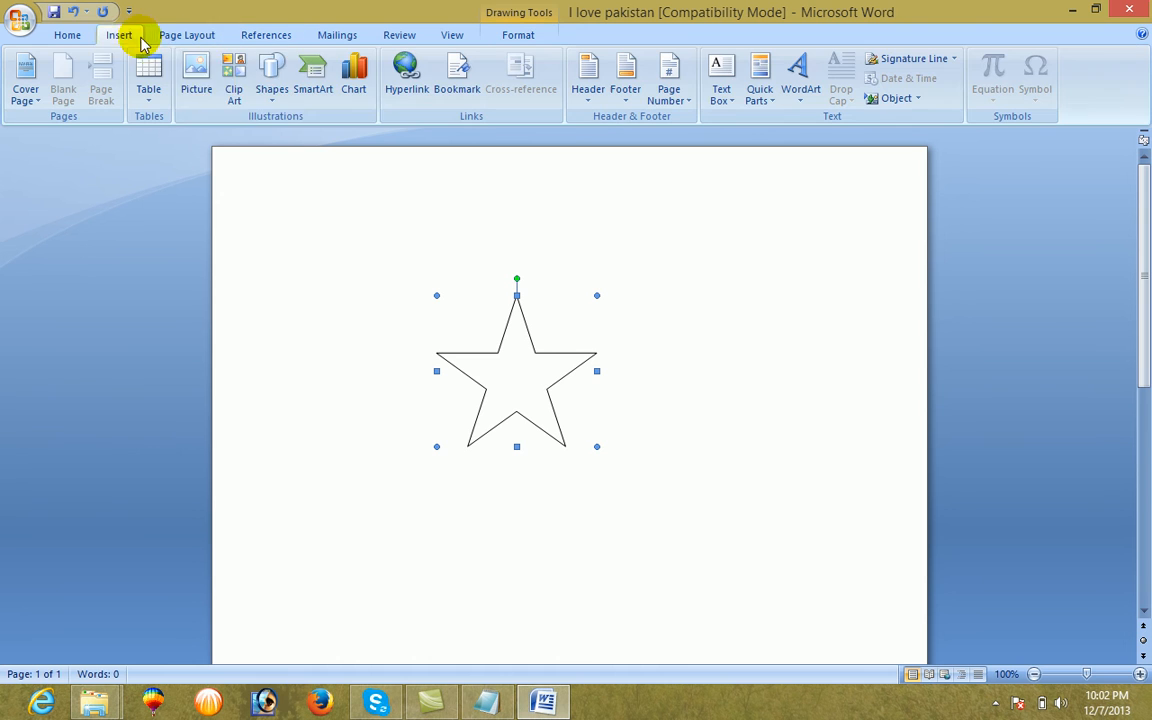
Draw a down block arrow about 0.72 inches wide and 2.06 inches high beside the star, styled with green fill and white outline
{"action": "left_click", "coordinate": [273, 80]}
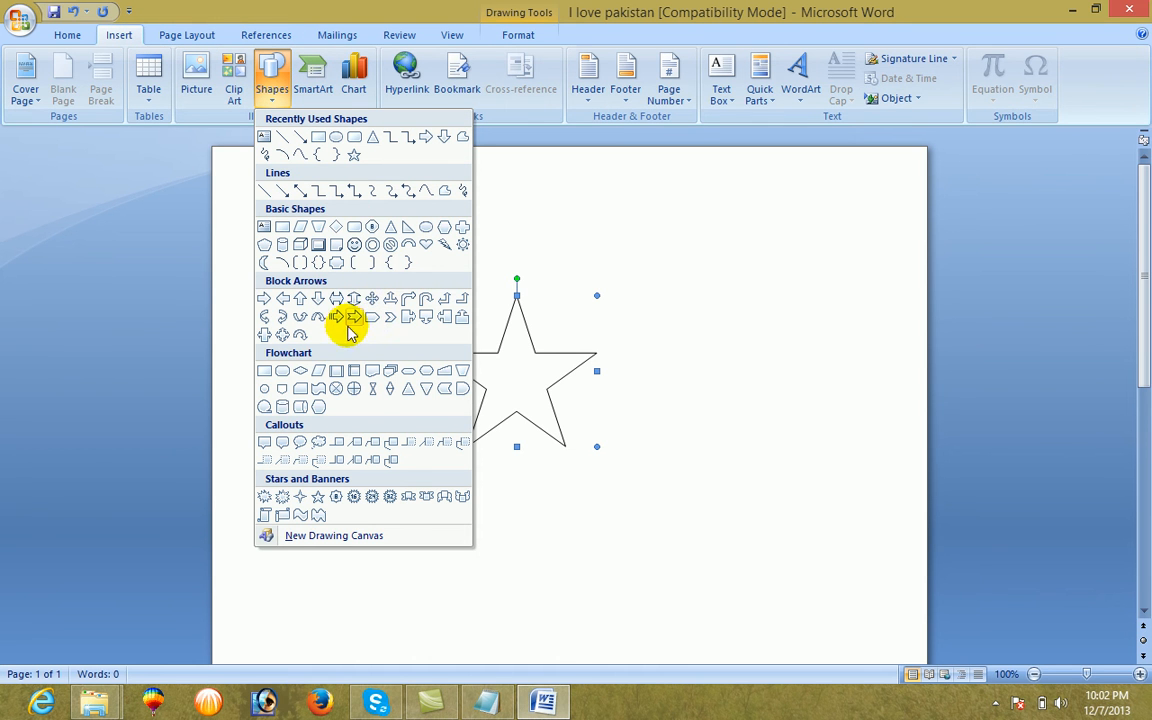
{"action": "left_click", "coordinate": [318, 298]}
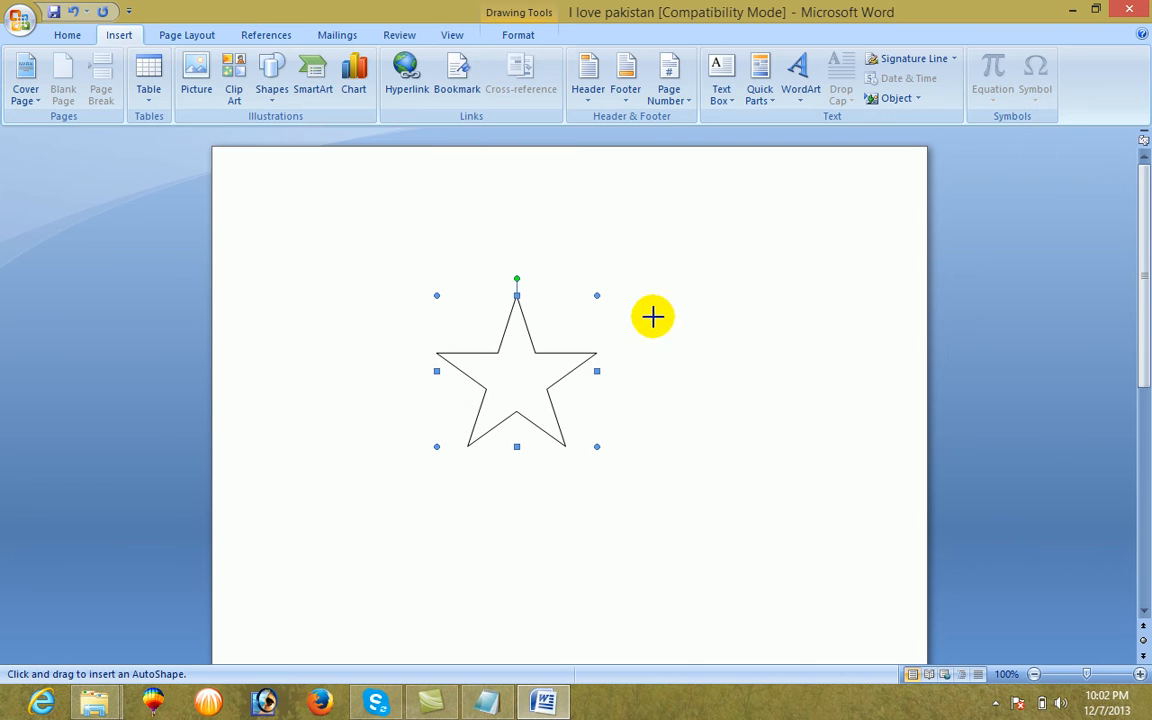
{"action": "left_click_drag", "start_coordinate": [655, 317], "coordinate": [717, 495]}
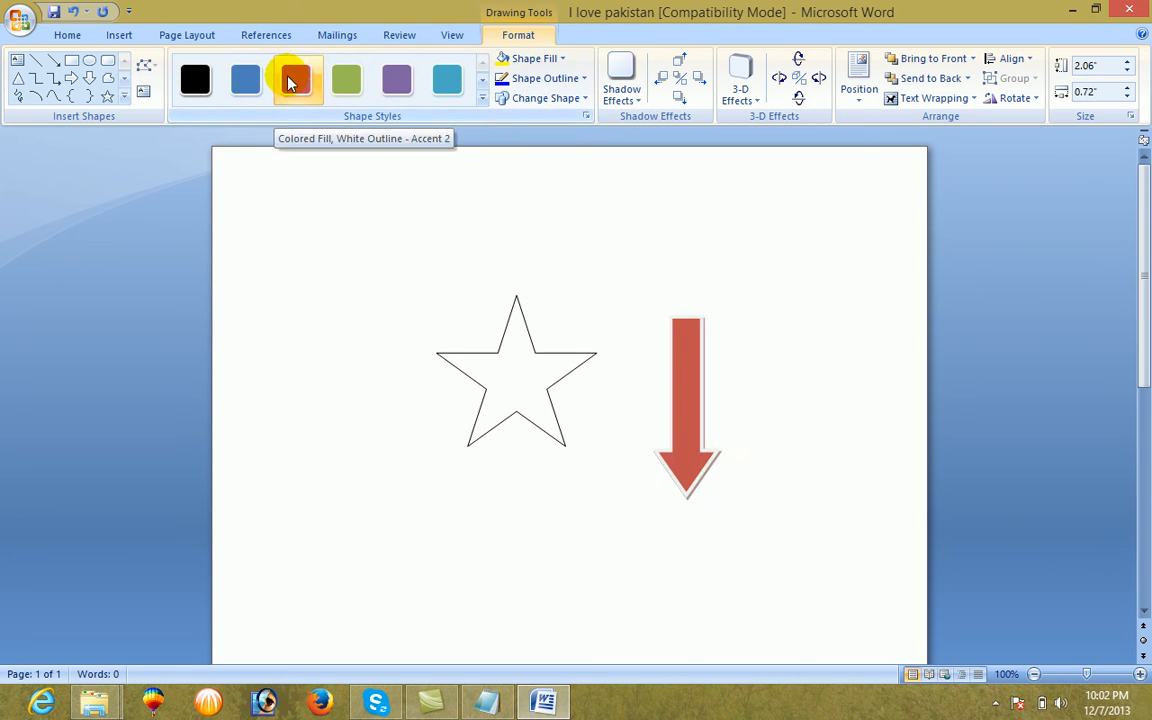
{"action": "left_click", "coordinate": [344, 82]}
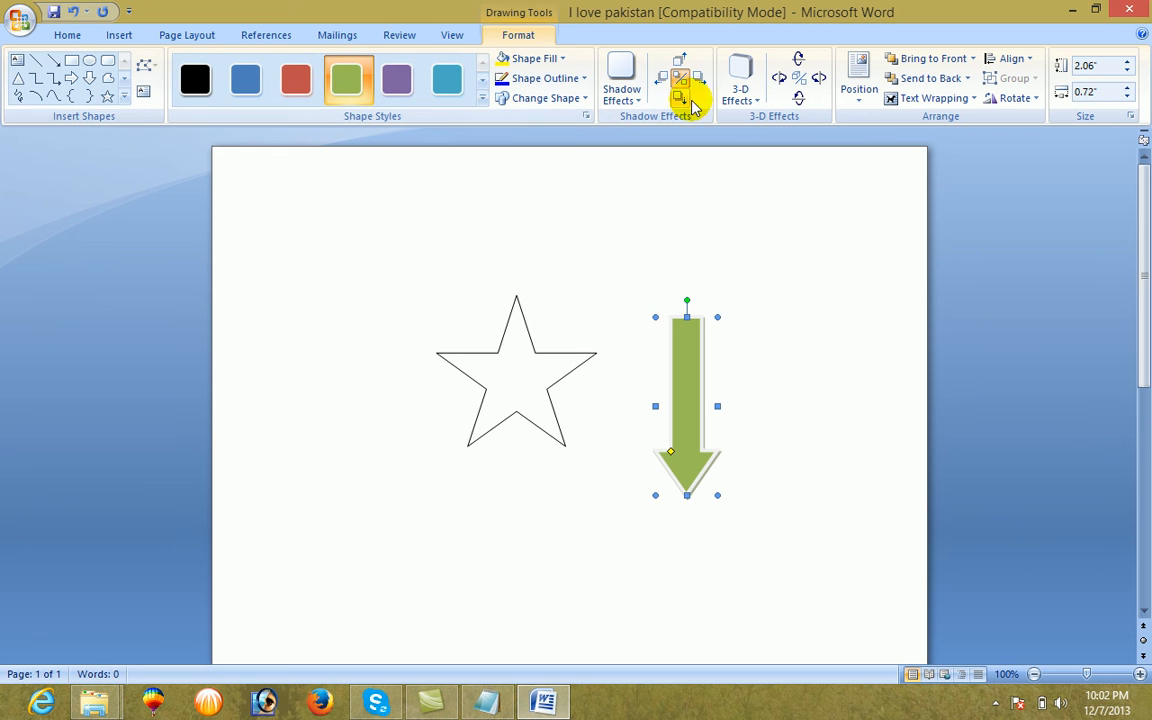
{"action": "left_click", "coordinate": [739, 100]}
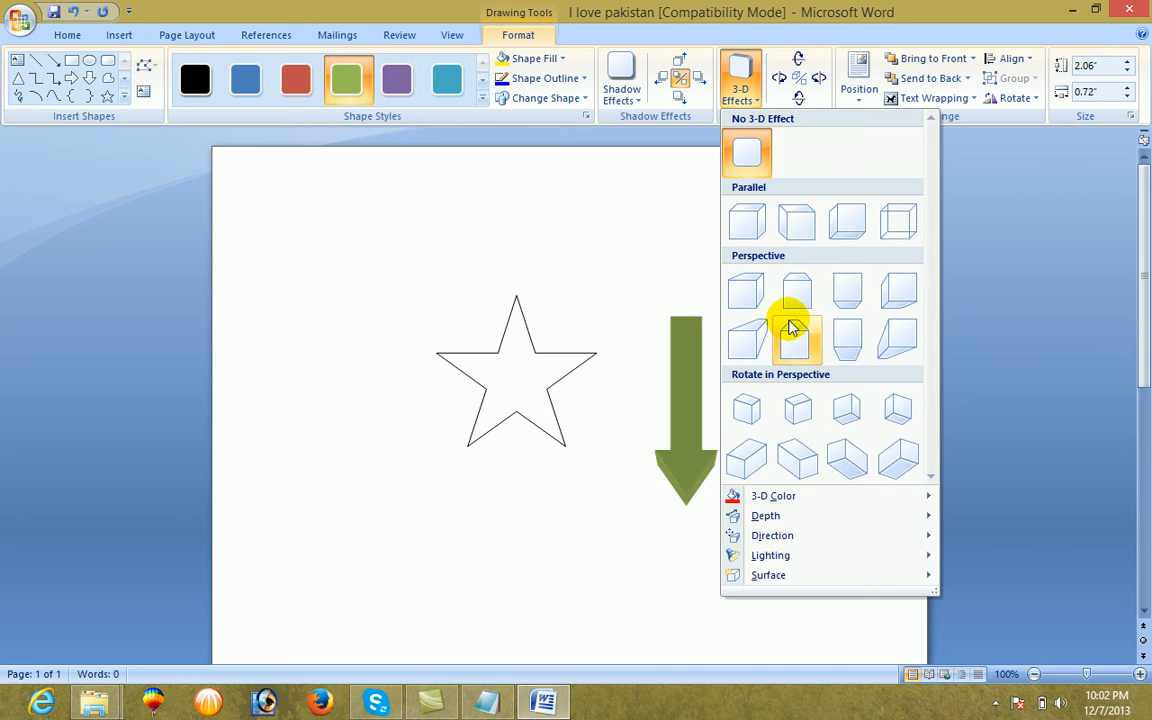
{"action": "key", "text": "Escape"}
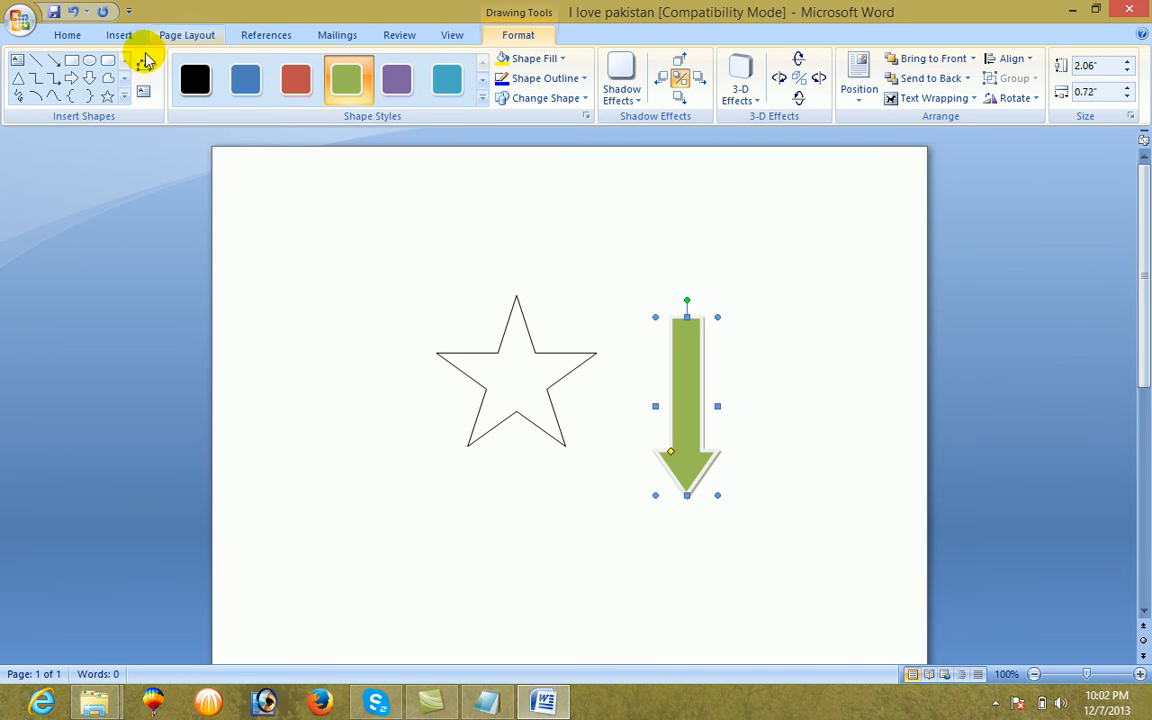
Delete the star and the arrow from the page
{"action": "left_click", "coordinate": [120, 33]}
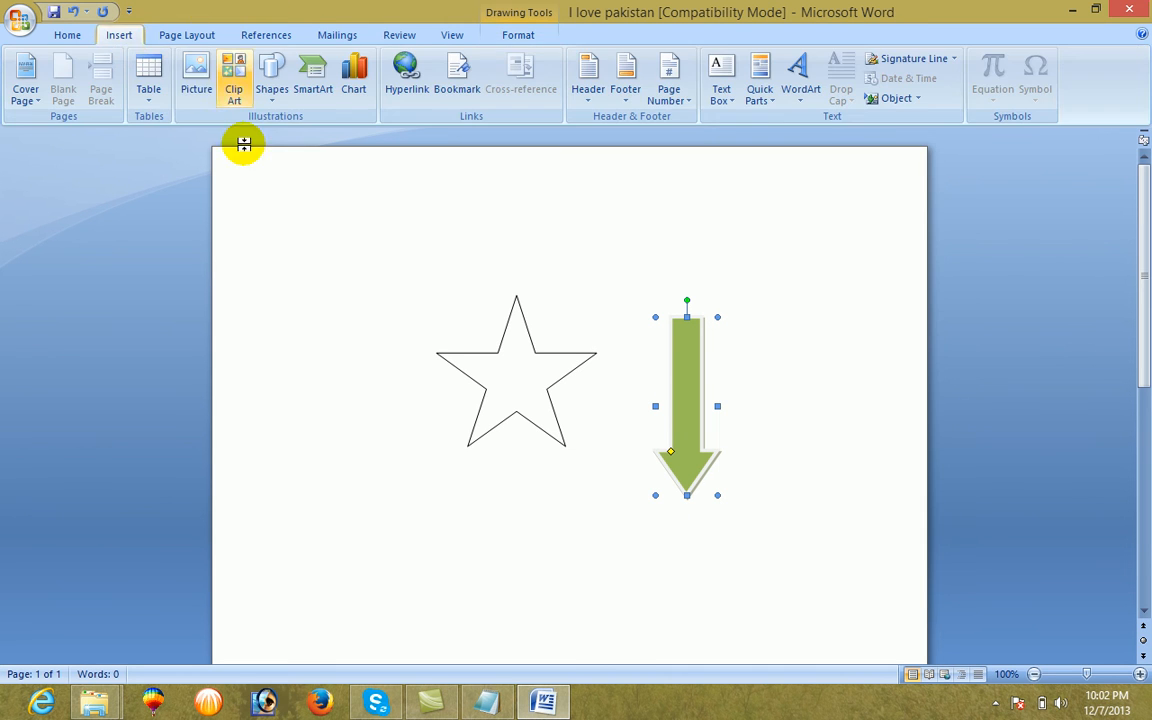
{"action": "left_click", "coordinate": [342, 291]}
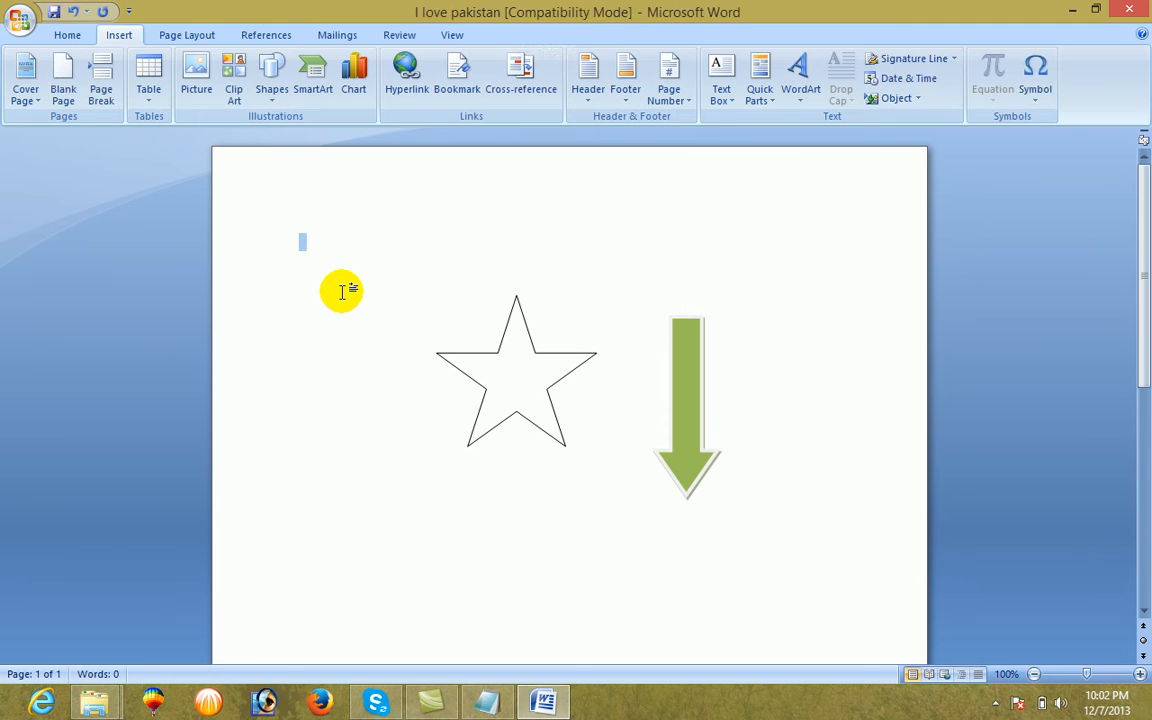
{"action": "key", "text": "Delete"}
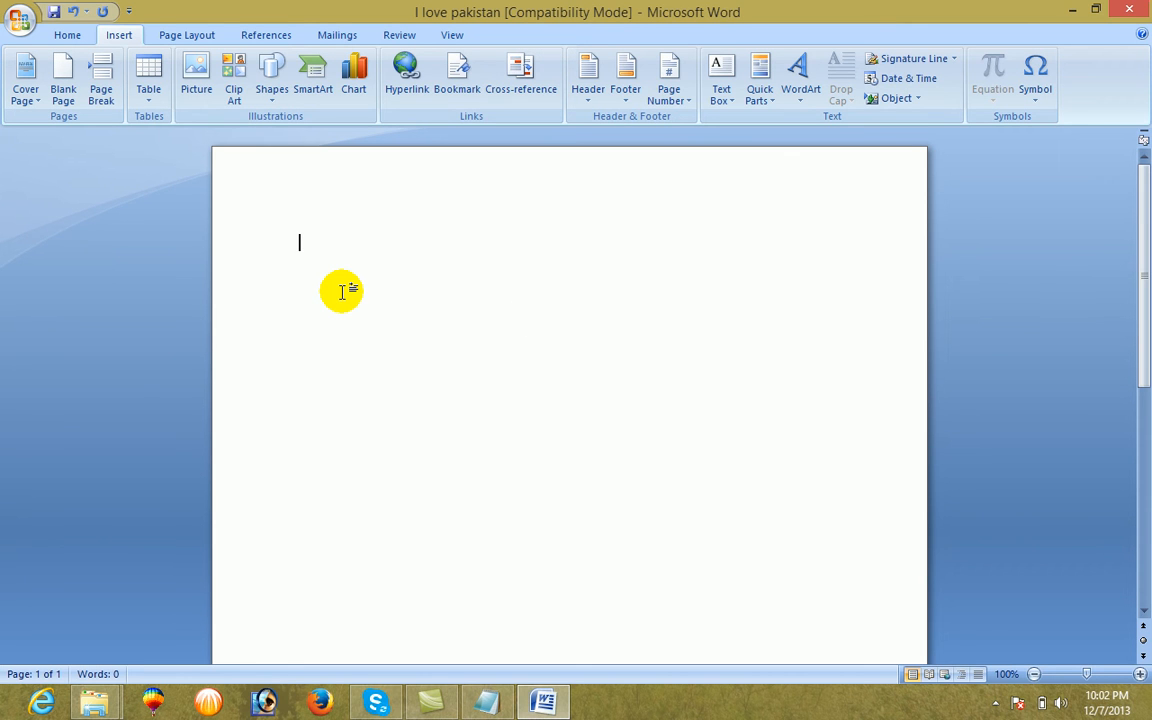
Insert a Pyramid Diagram on the empty page
{"action": "left_click", "coordinate": [315, 95]}
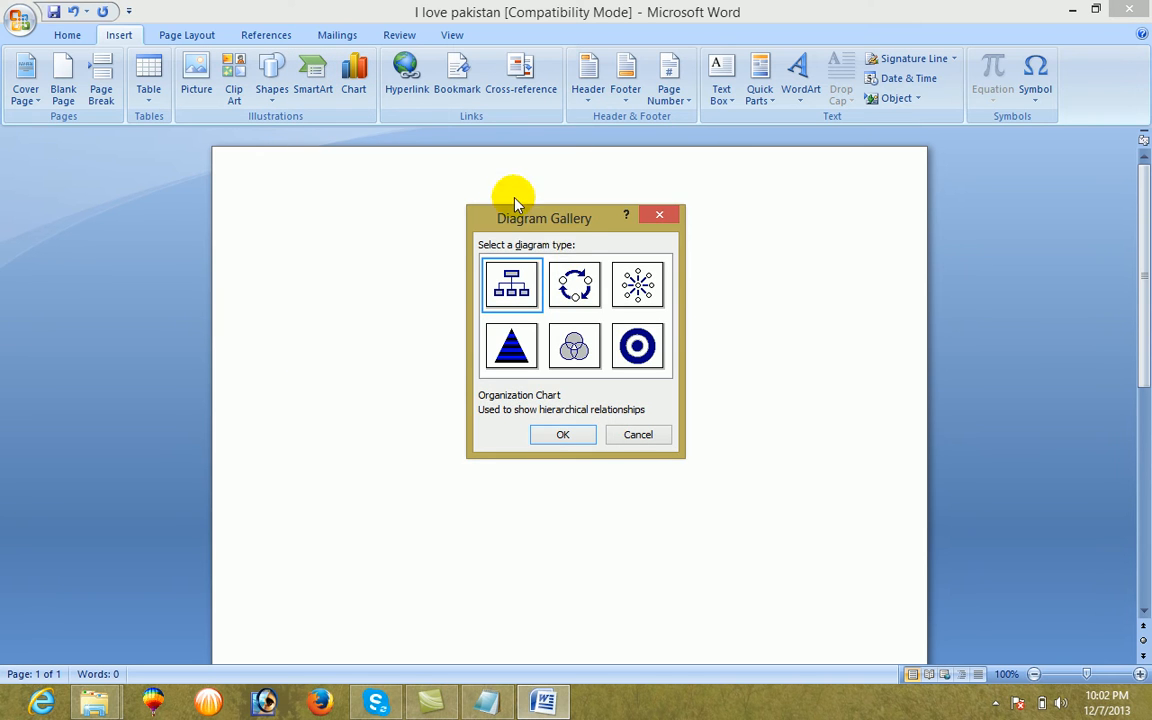
{"action": "left_click_drag", "start_coordinate": [575, 226], "coordinate": [105, 160]}
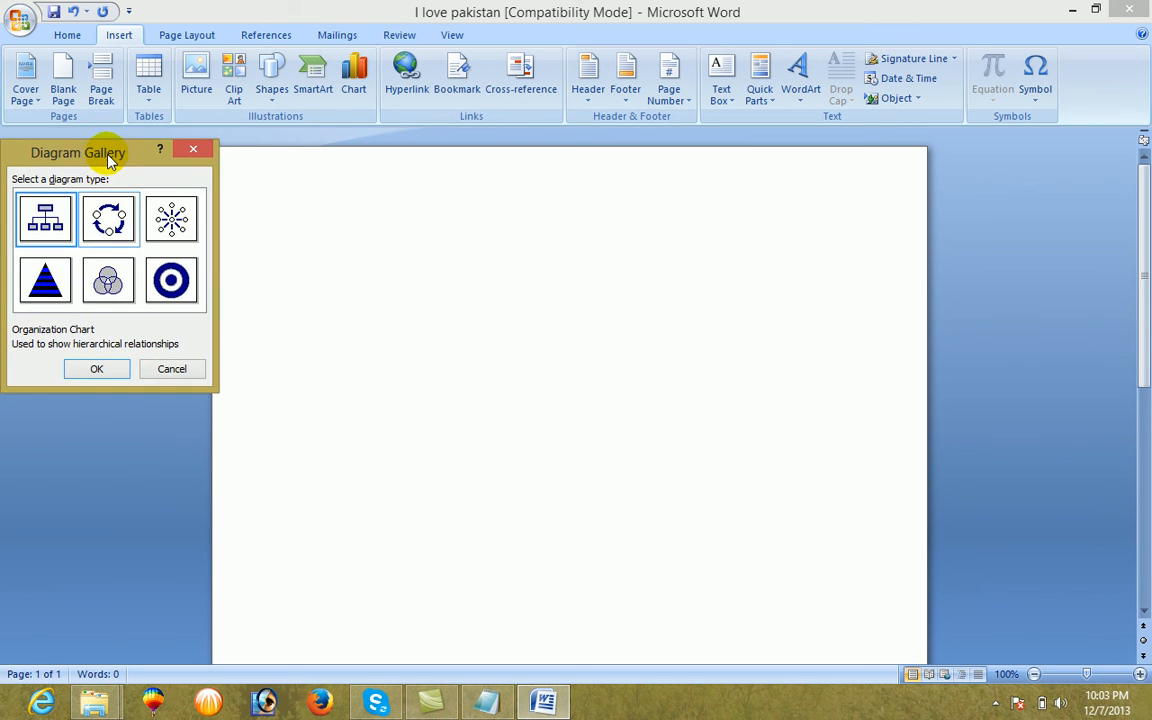
{"action": "left_click", "coordinate": [55, 286]}
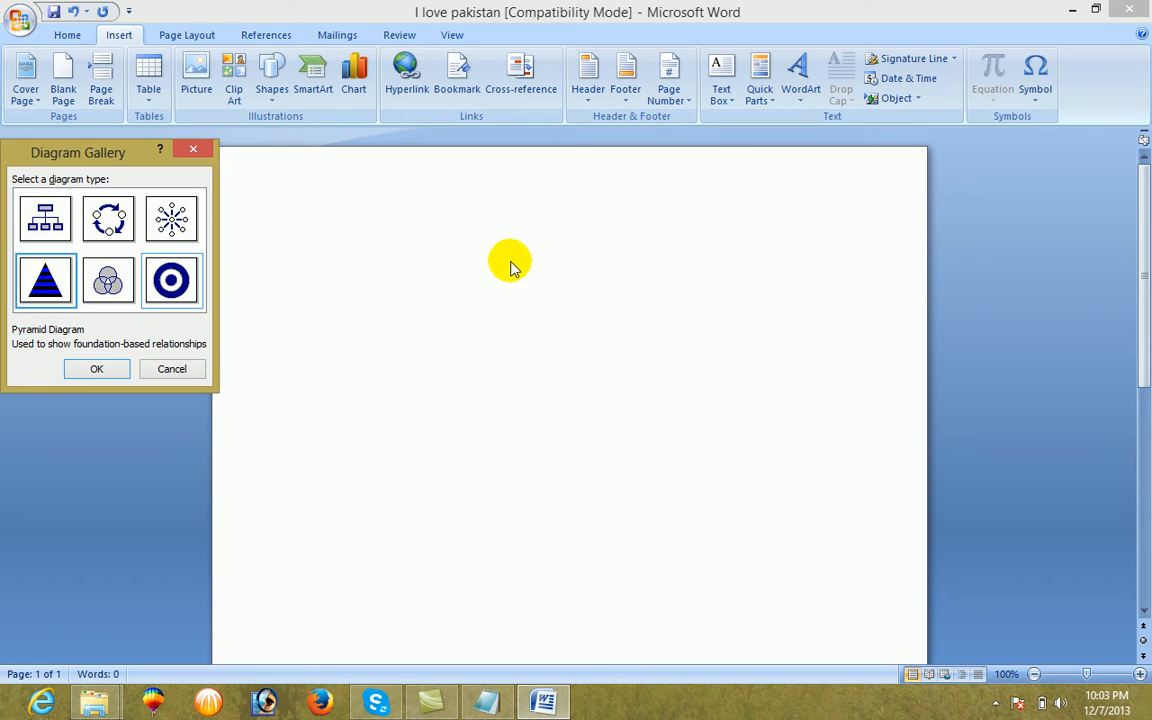
{"action": "left_click", "coordinate": [97, 369]}
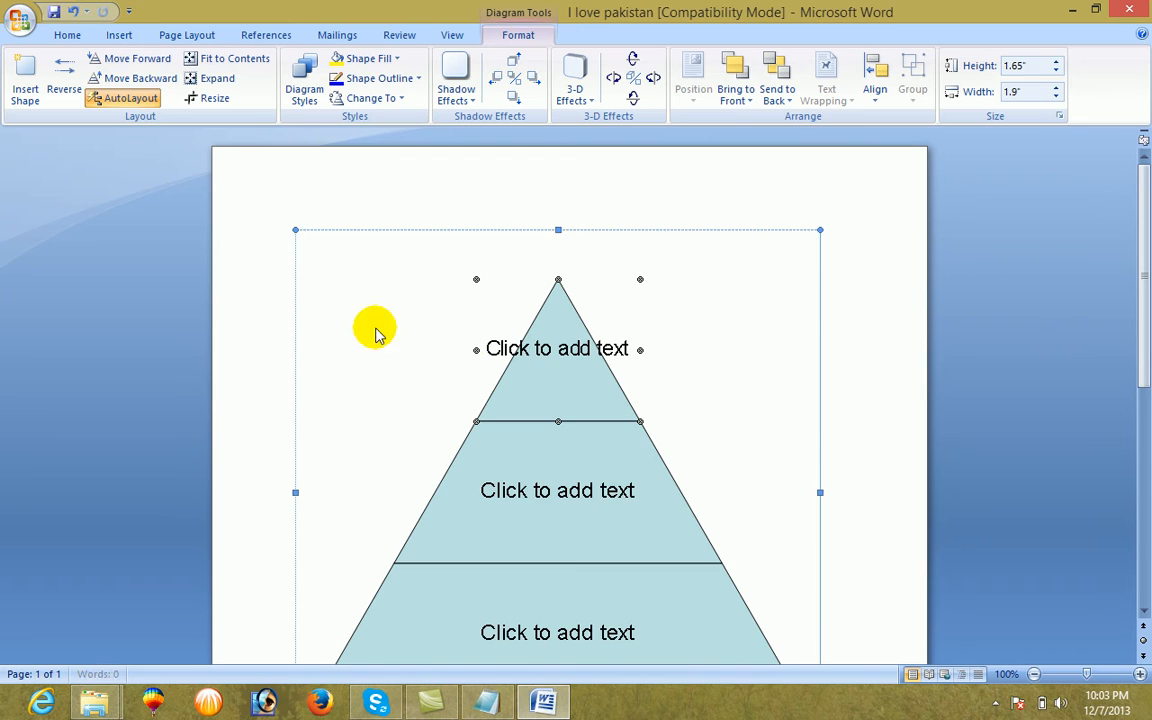
Label the pyramid's top level "cat" and its middle level "mouse", and start editing the bottom level's text
{"action": "scroll", "coordinate": [620, 395], "scroll_direction": "down", "scroll_amount": 2}
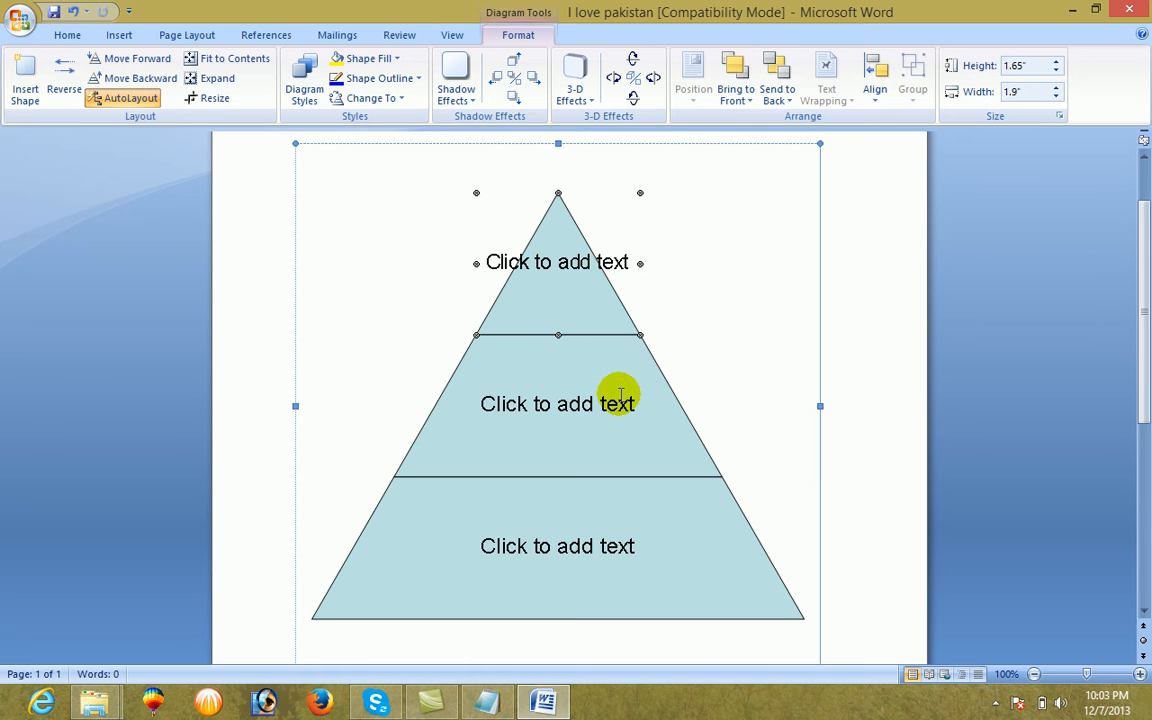
{"action": "left_click", "coordinate": [562, 272]}
{"action": "type", "text": "cat"}
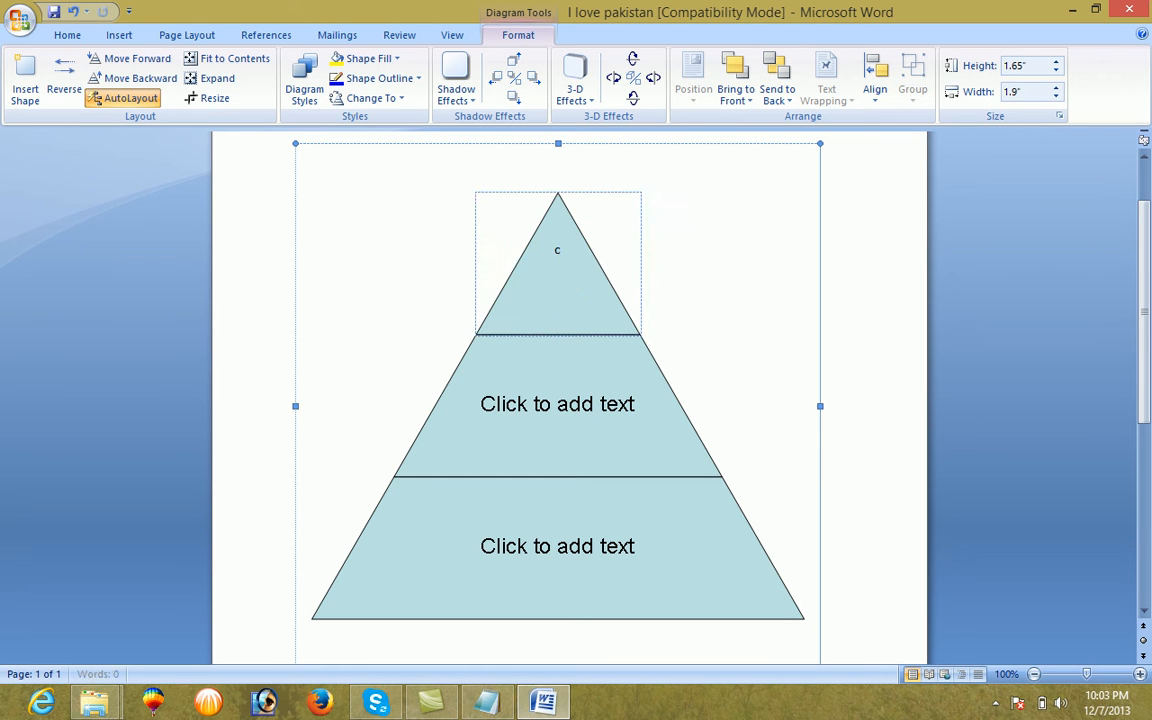
{"action": "left_click", "coordinate": [563, 403]}
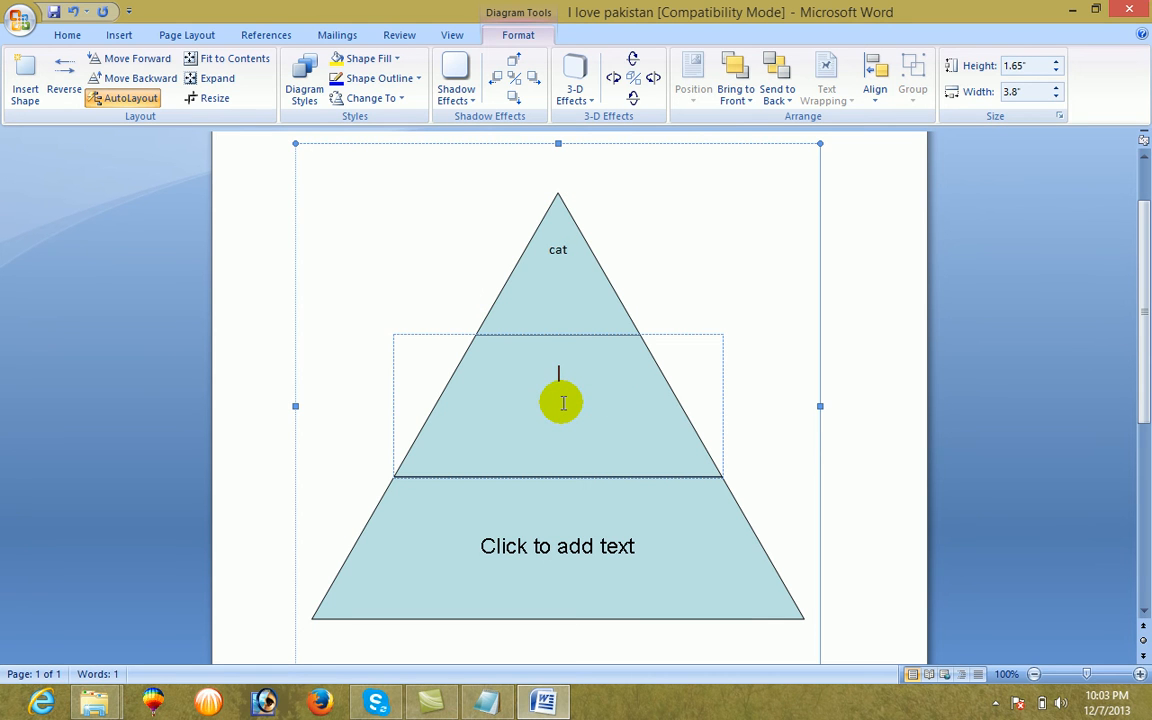
{"action": "type", "text": "mouse"}
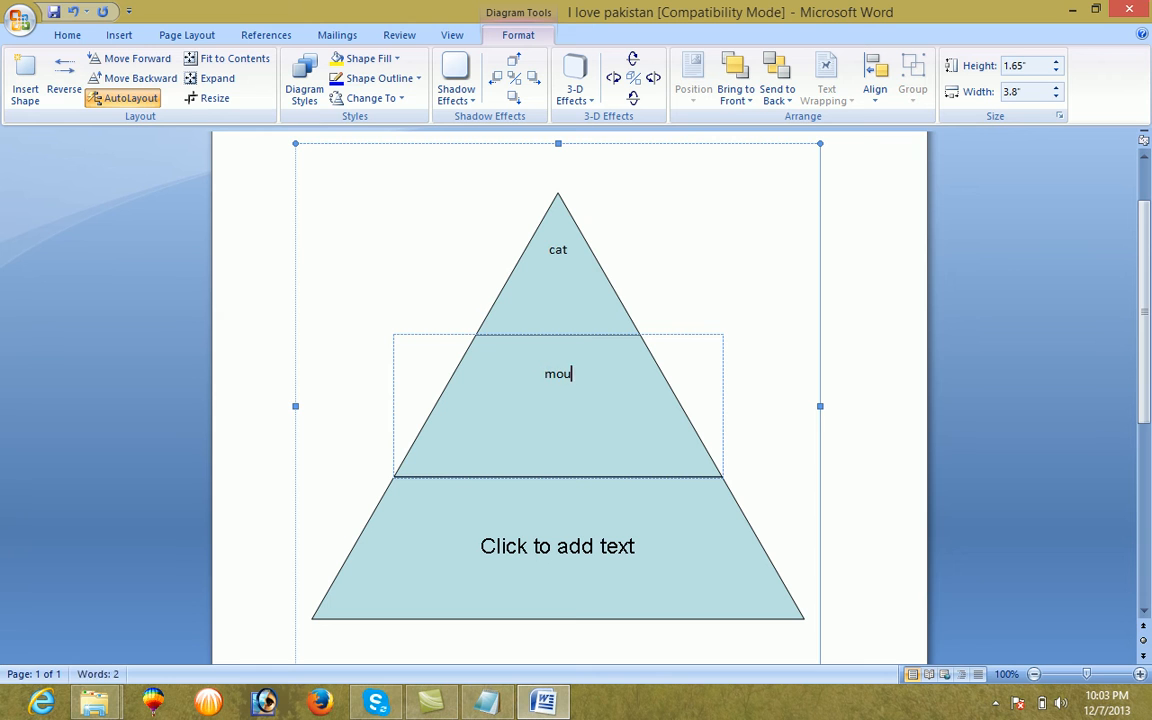
{"action": "left_click", "coordinate": [568, 560]}
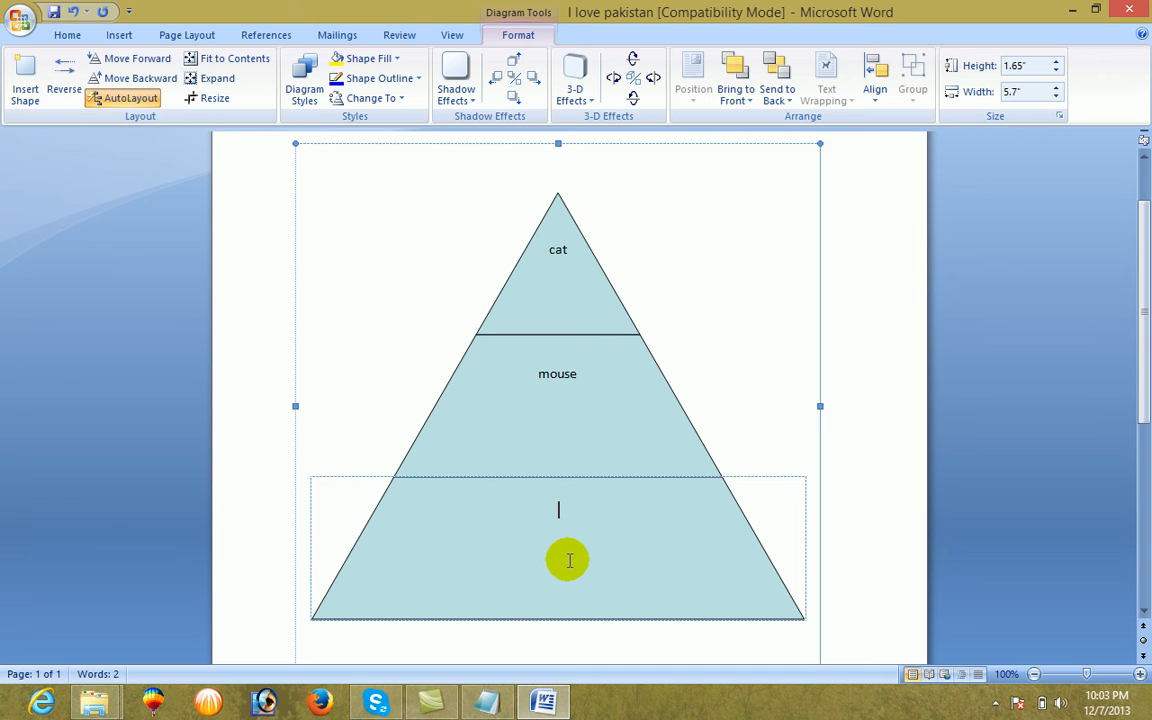
{"action": "type", "text": "t"}
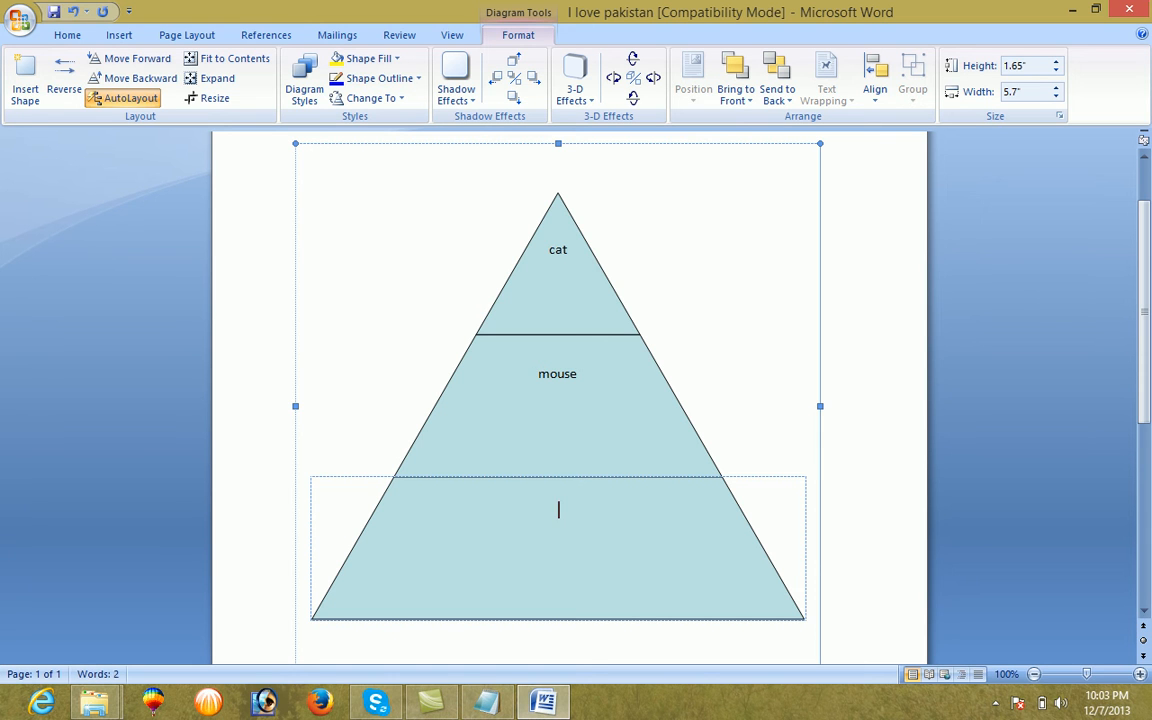
{"action": "left_click", "coordinate": [564, 572]}
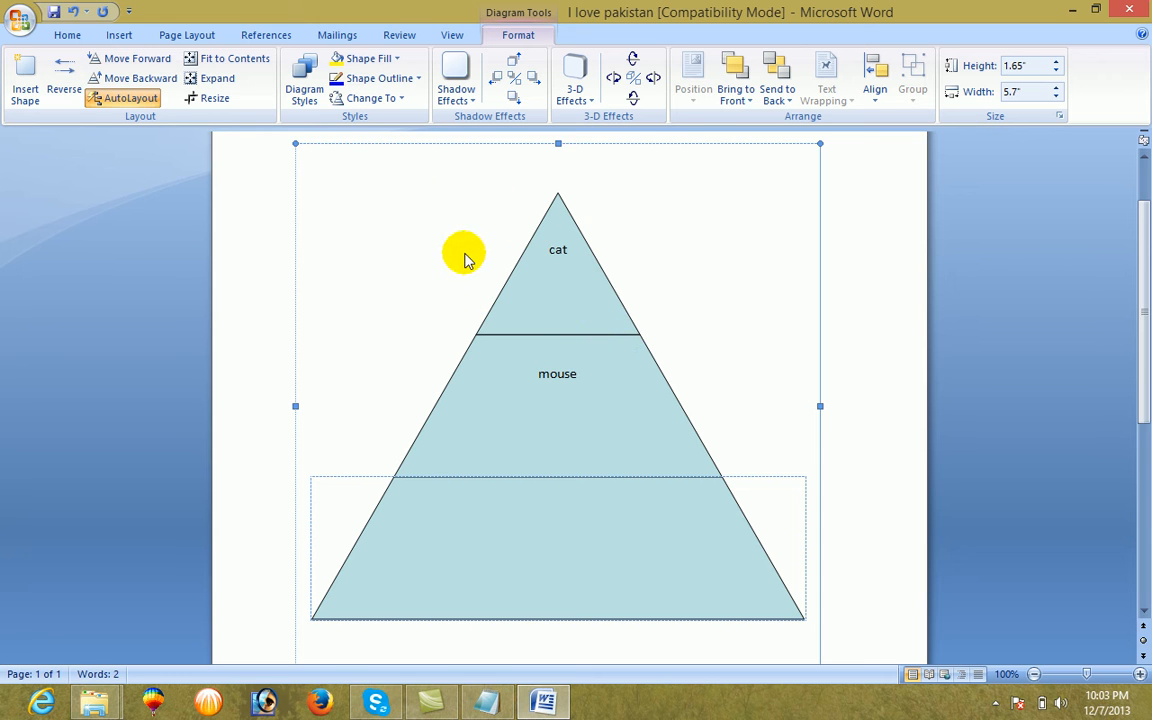
Delete the whole pyramid diagram from the page
{"action": "left_click", "coordinate": [217, 101]}
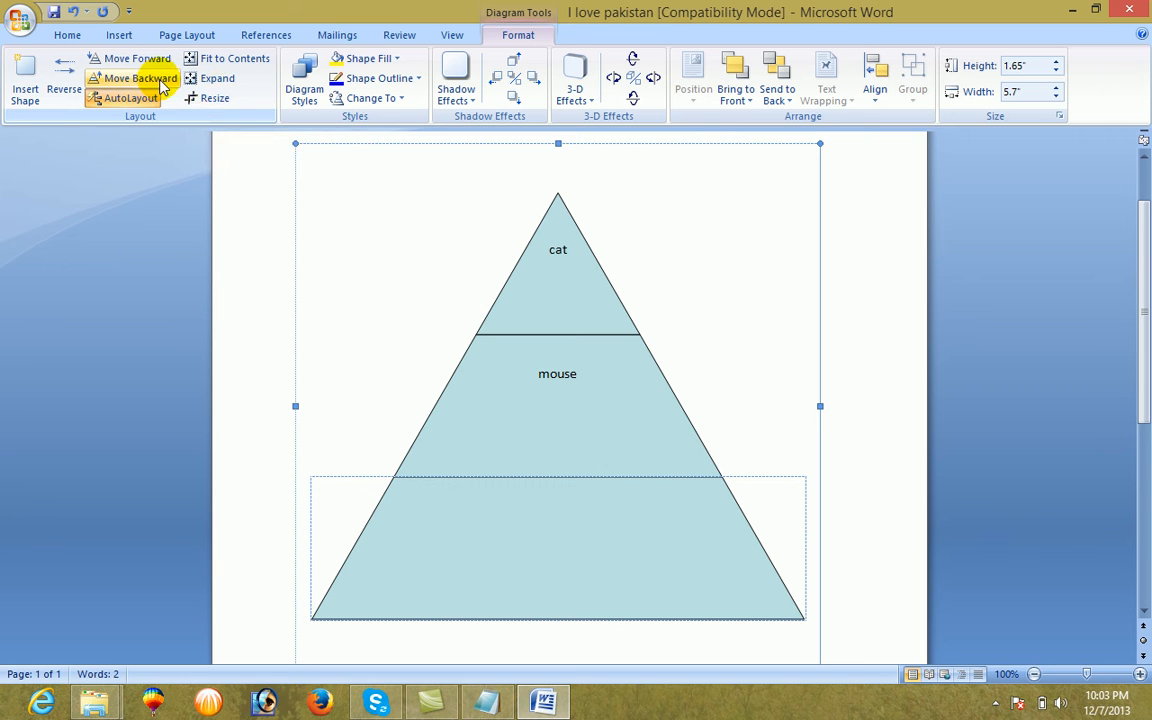
{"action": "key", "text": "ctrl+a"}
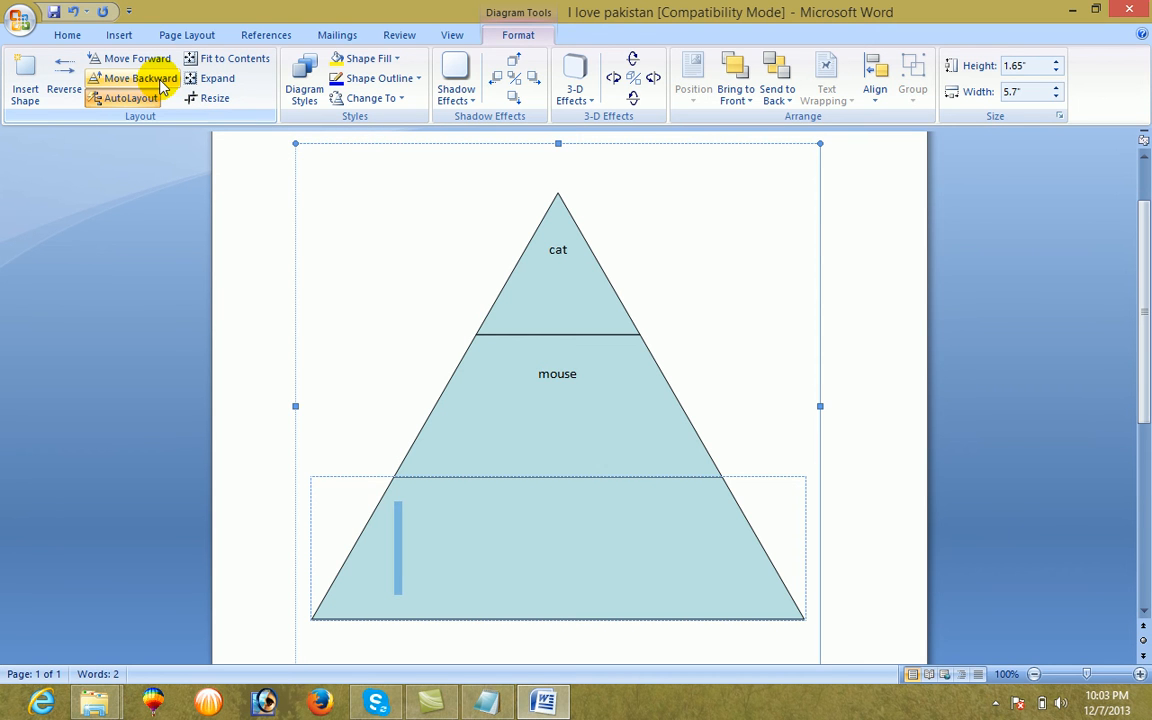
{"action": "left_click", "coordinate": [248, 267]}
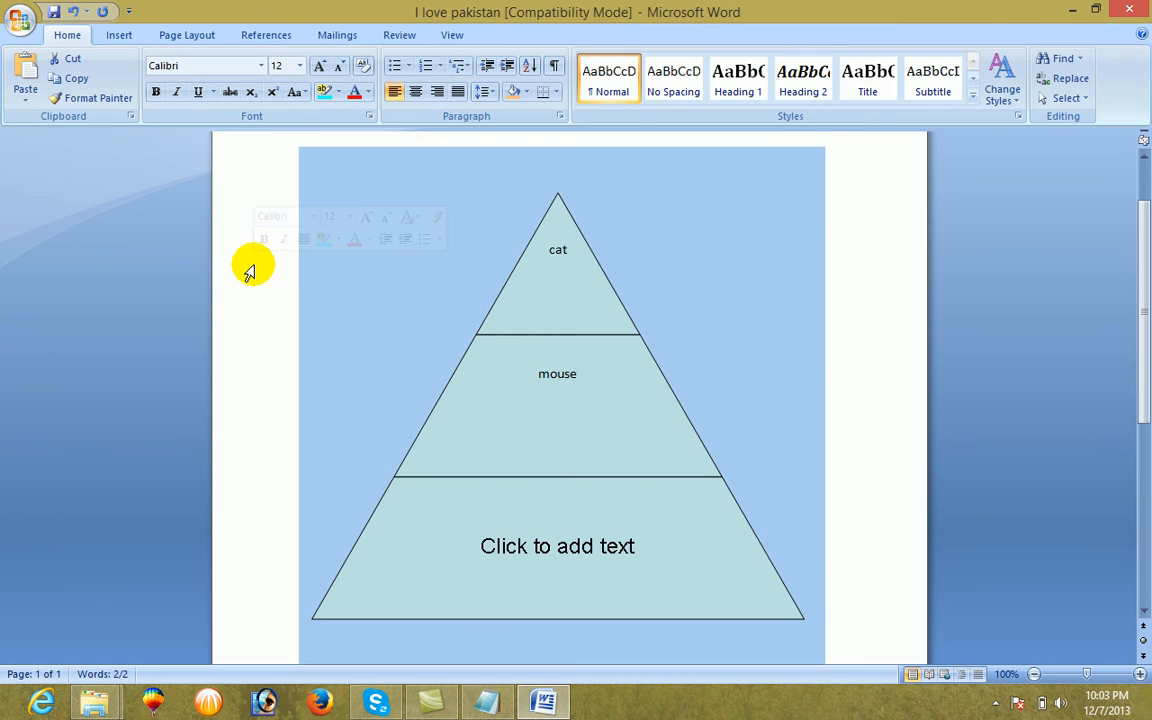
{"action": "key", "text": "Delete"}
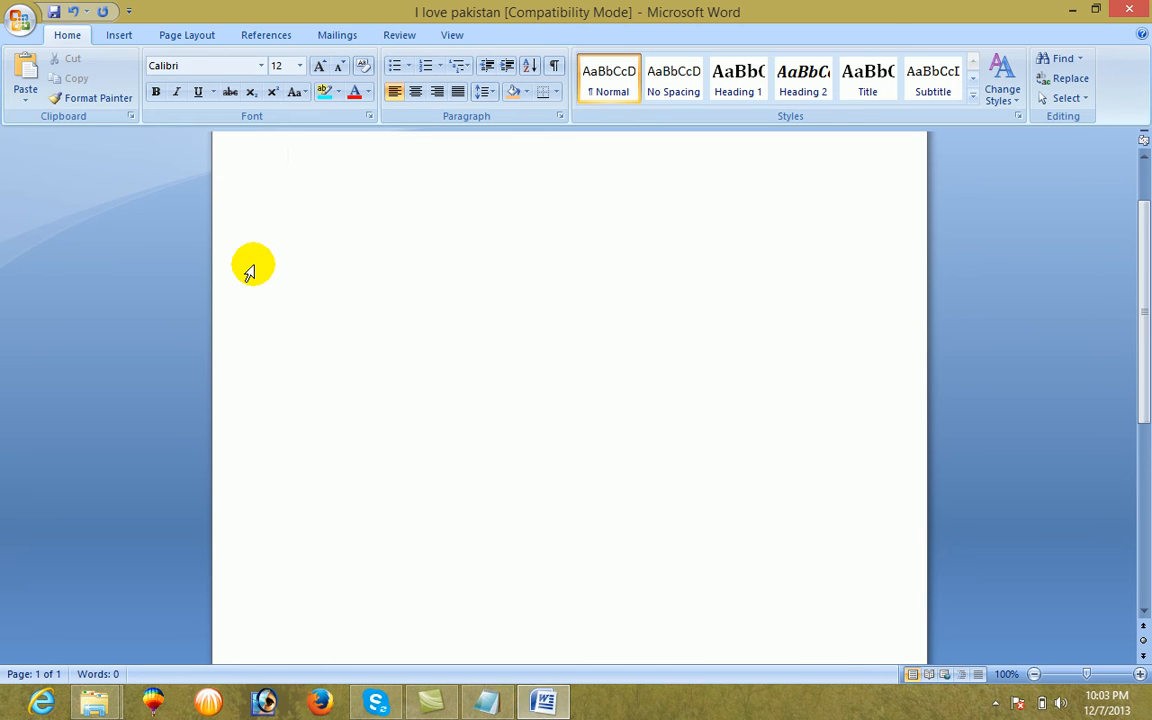
Insert an Organization Chart diagram on the empty page
{"action": "left_click", "coordinate": [117, 37]}
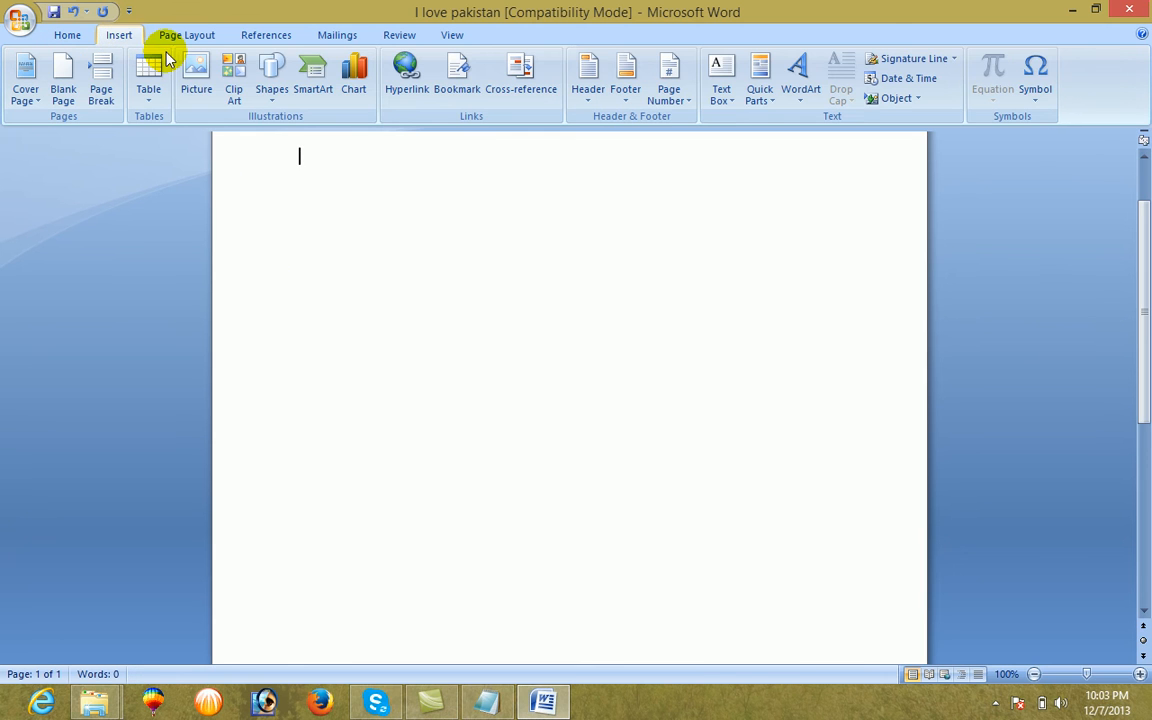
{"action": "left_click", "coordinate": [272, 92]}
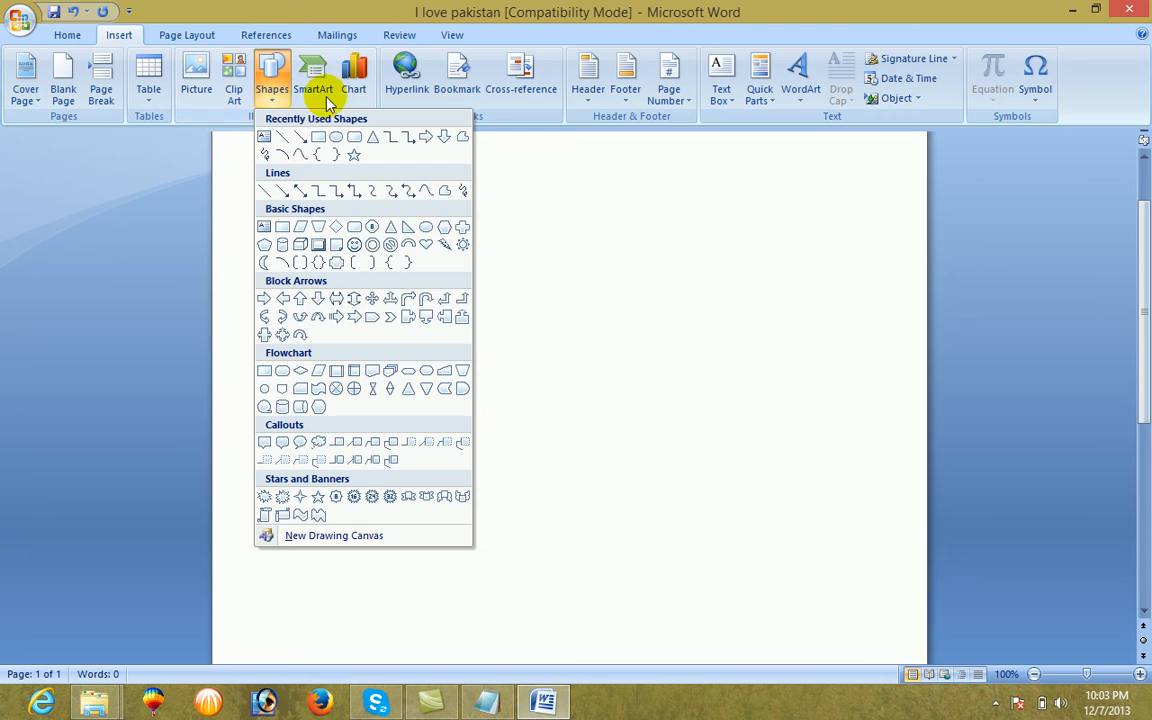
{"action": "left_click", "coordinate": [322, 92]}
{"action": "left_click_drag", "start_coordinate": [128, 154], "coordinate": [171, 160]}
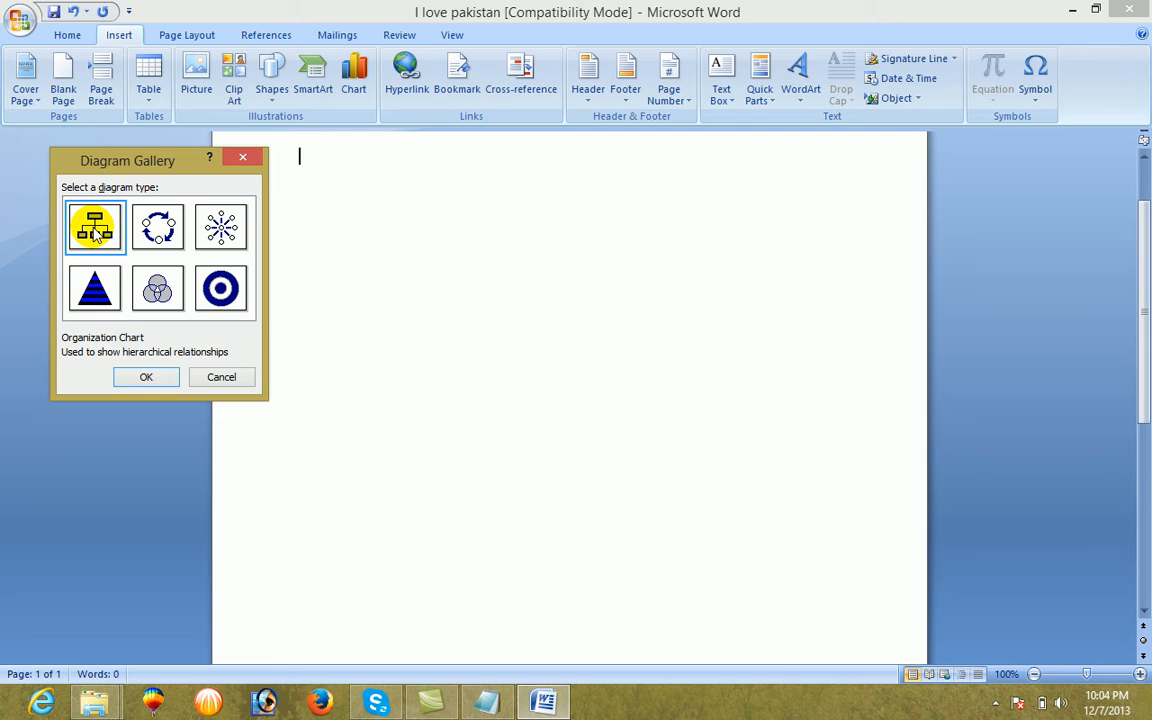
{"action": "left_click", "coordinate": [146, 379]}
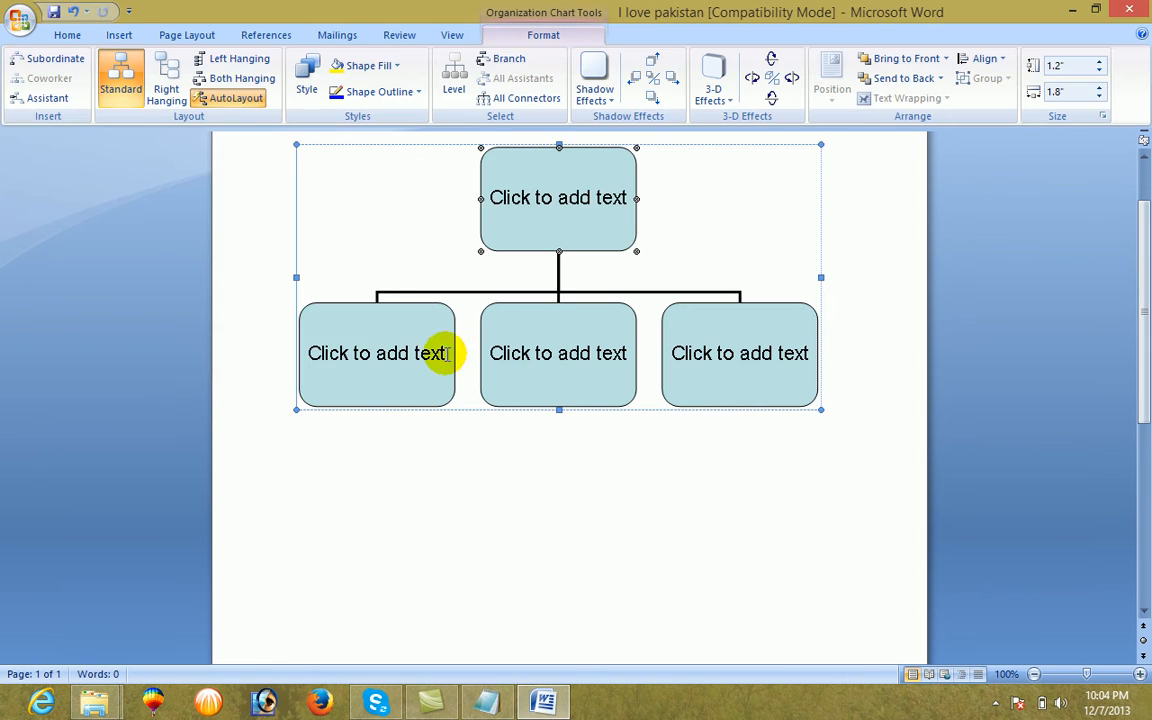
Enter a person's first name in the organization chart's top box and in each of the three boxes below it
{"action": "left_click", "coordinate": [501, 229]}
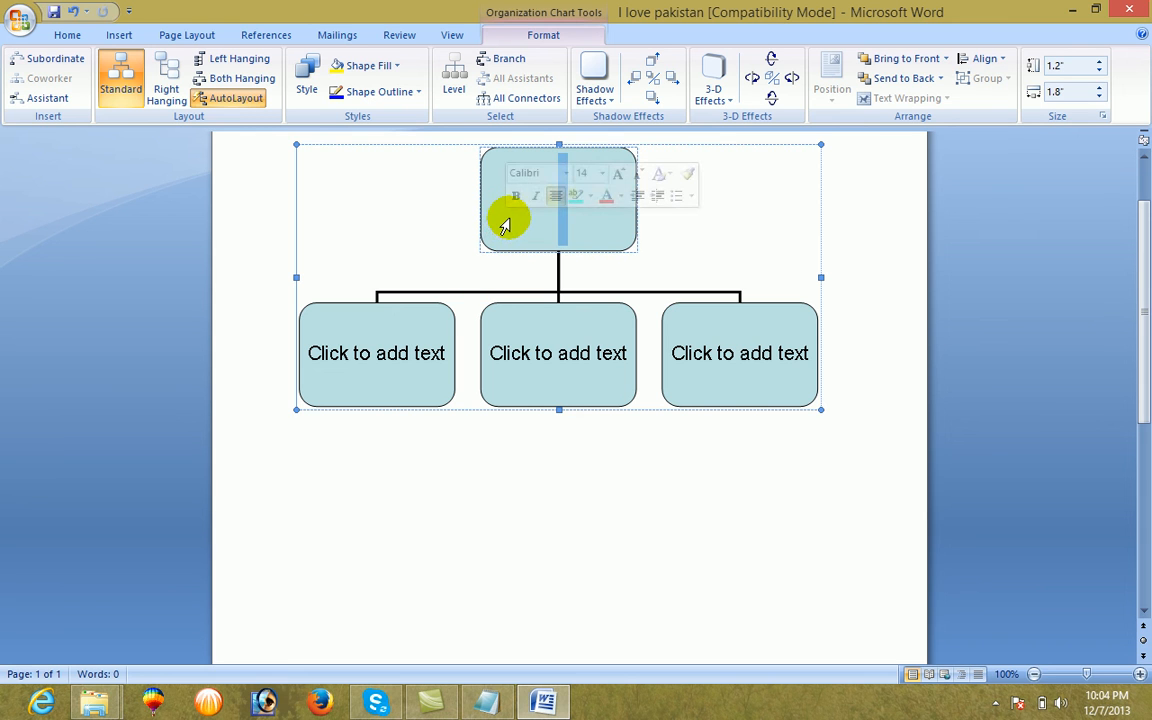
{"action": "type", "text": "aslam"}
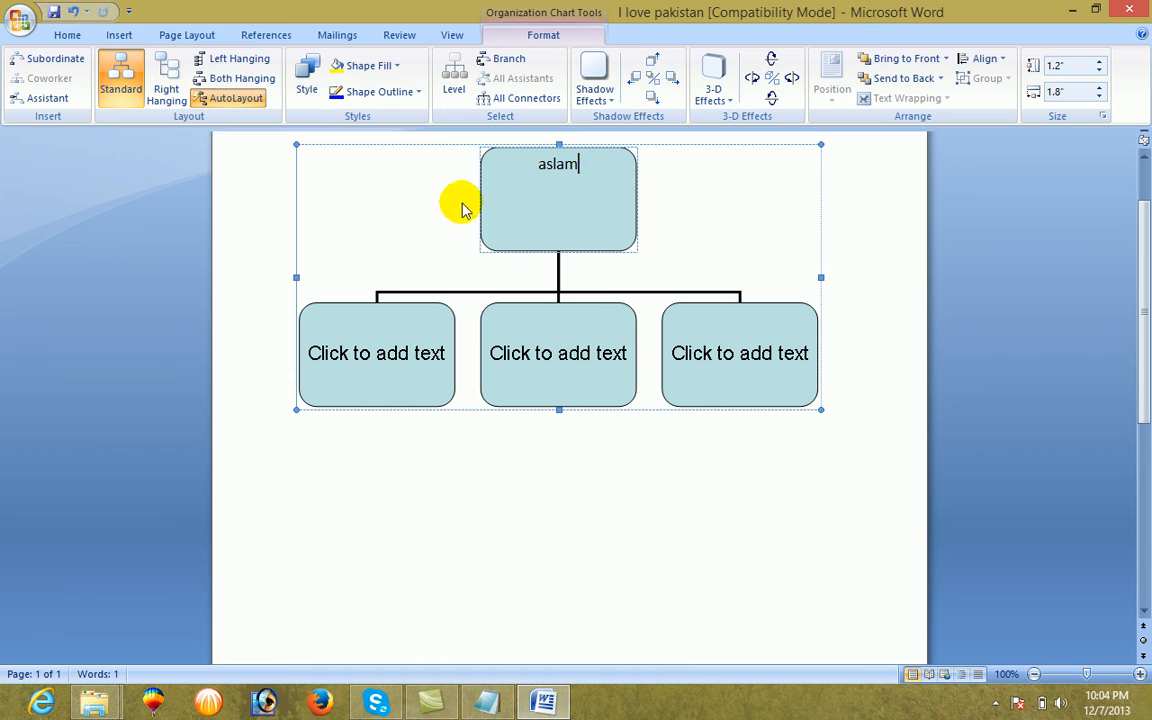
{"action": "left_click", "coordinate": [395, 341]}
{"action": "type", "text": "asad"}
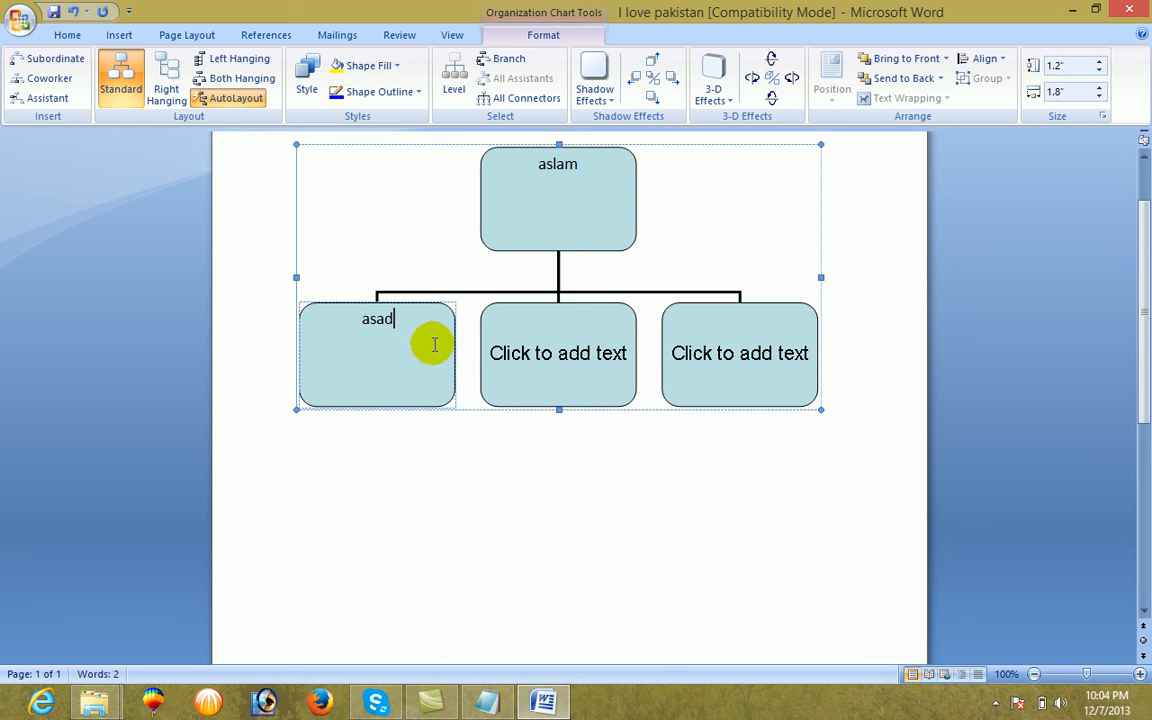
{"action": "left_click", "coordinate": [510, 383]}
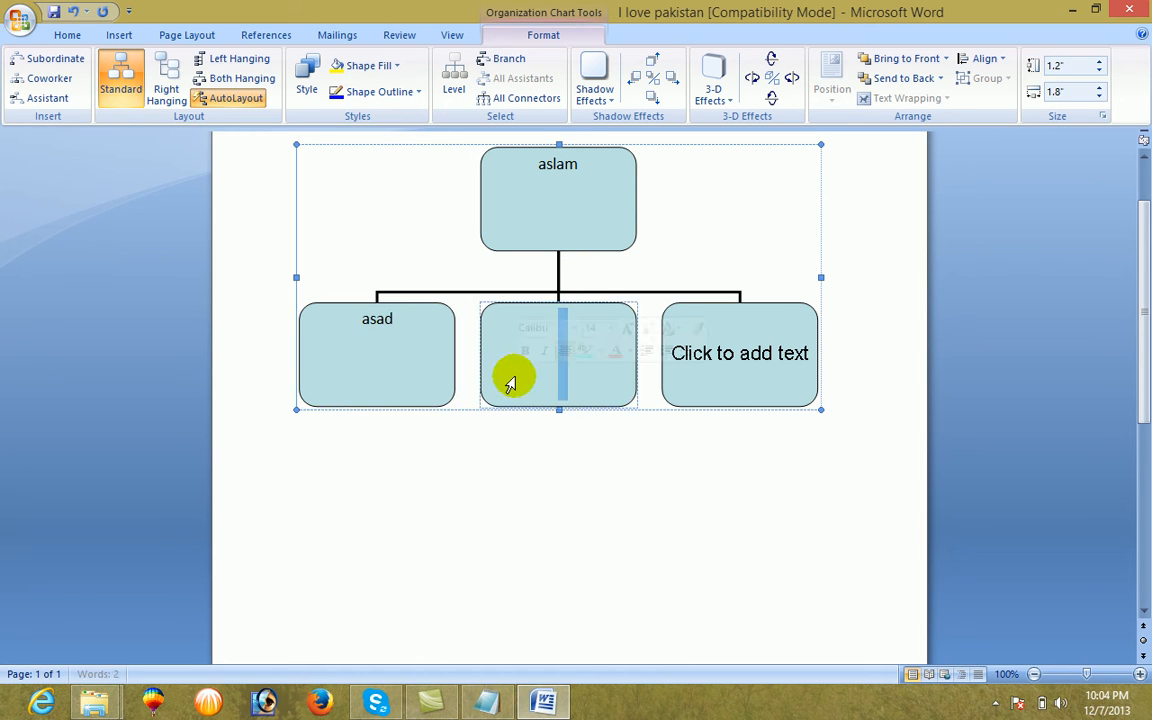
{"action": "type", "text": "salim"}
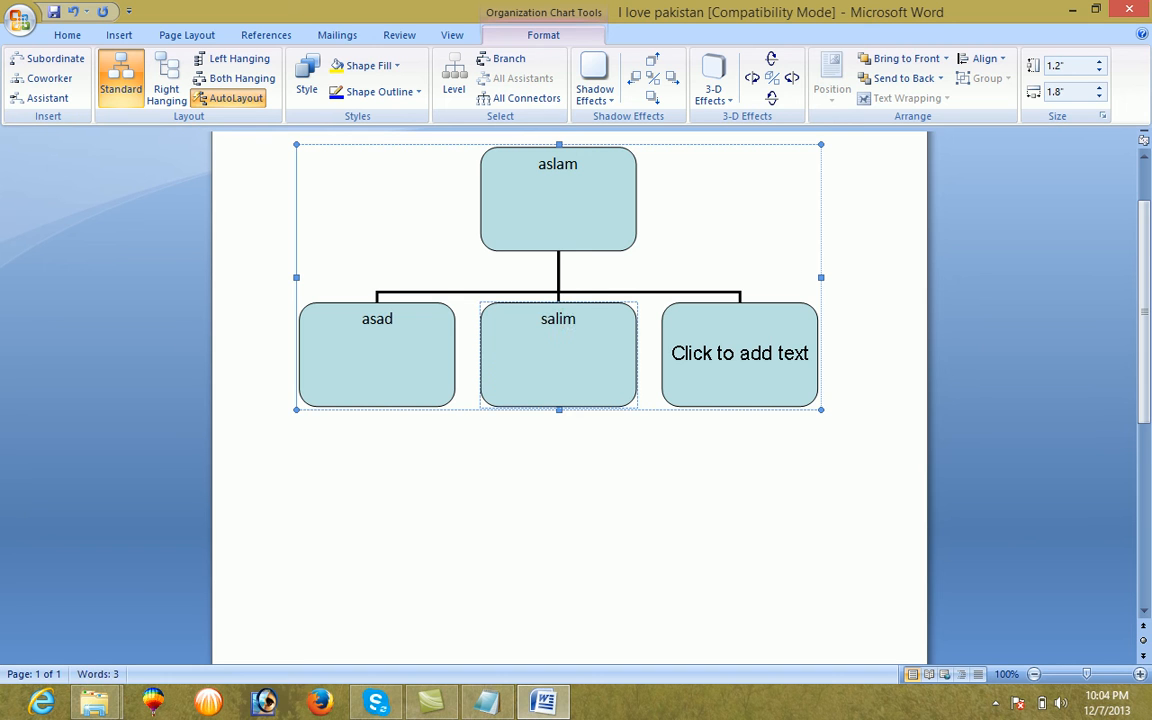
{"action": "left_click", "coordinate": [679, 381]}
{"action": "type", "text": "kalim"}
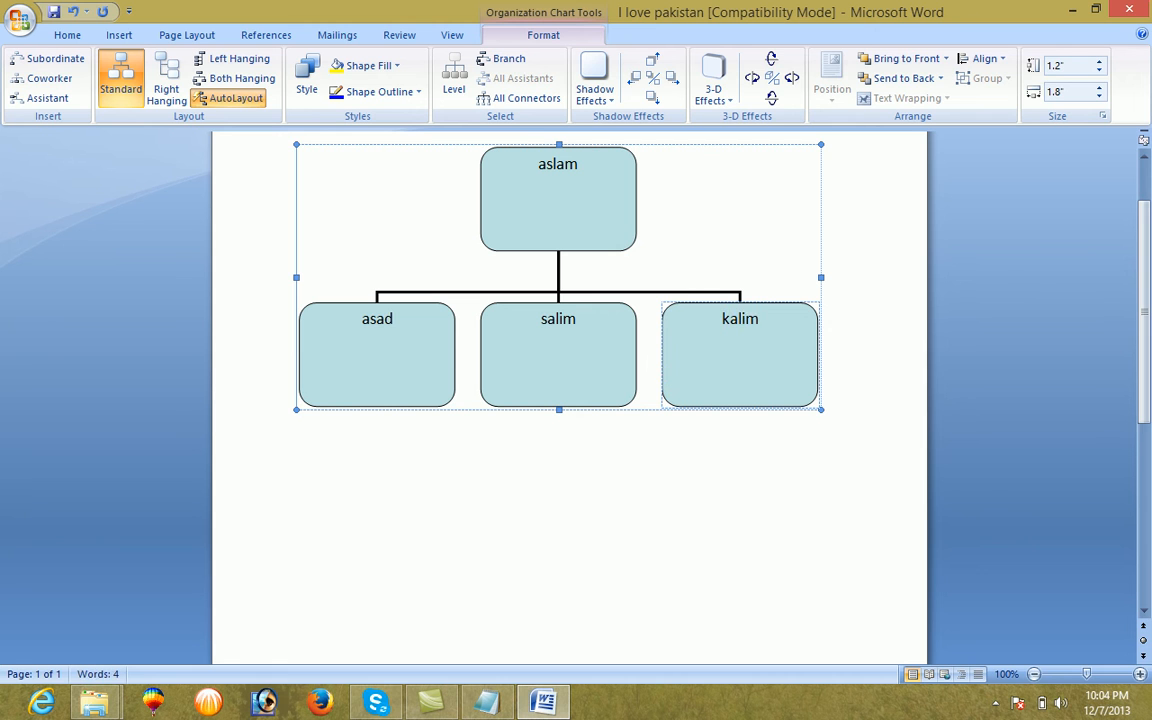
Select the rightmost lower box of the organization chart and bring up its editing options
{"action": "left_click", "coordinate": [783, 305]}
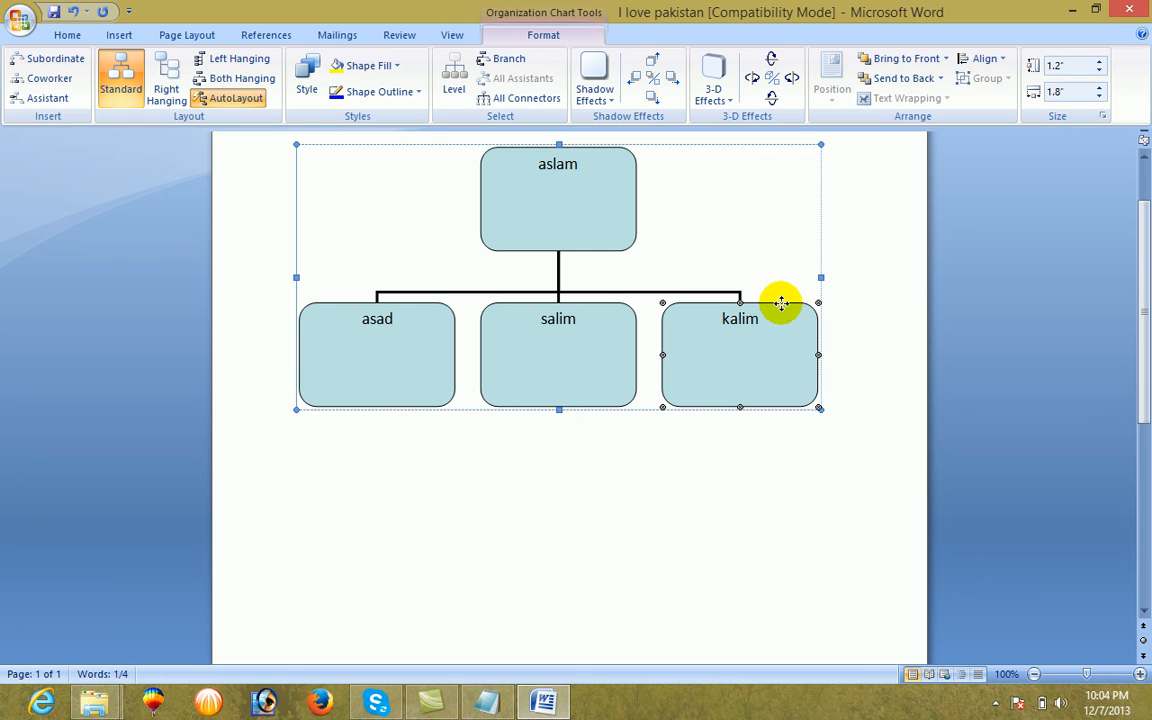
{"action": "right_click", "coordinate": [781, 303]}
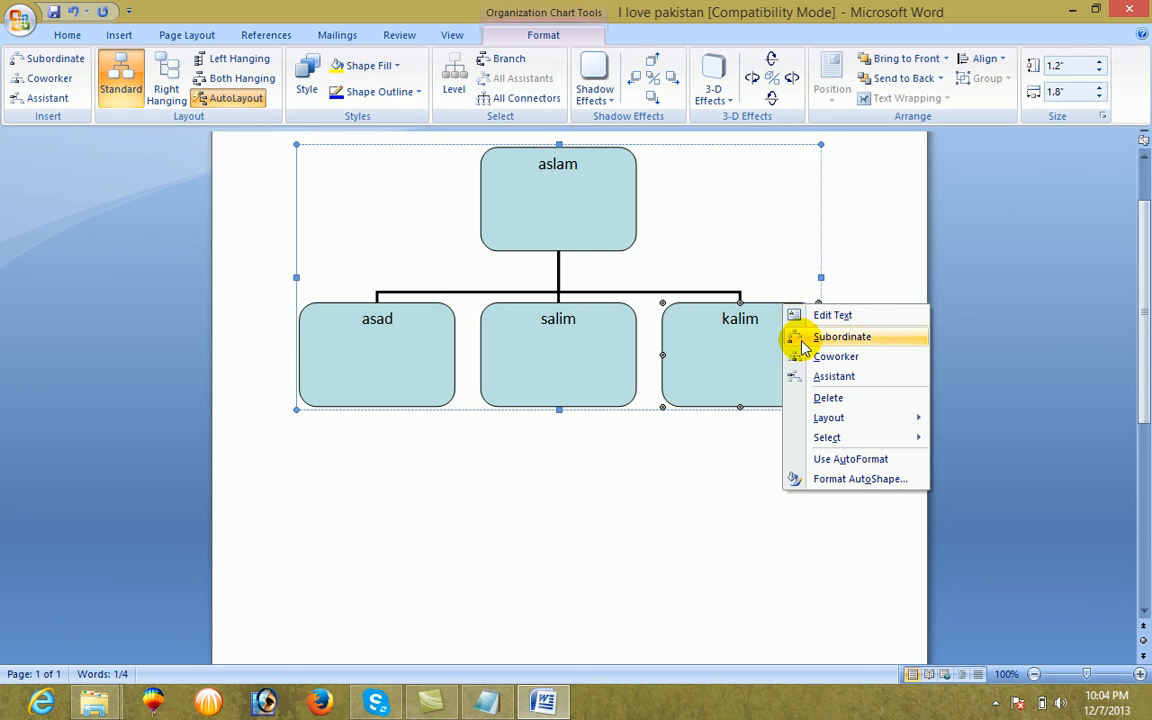
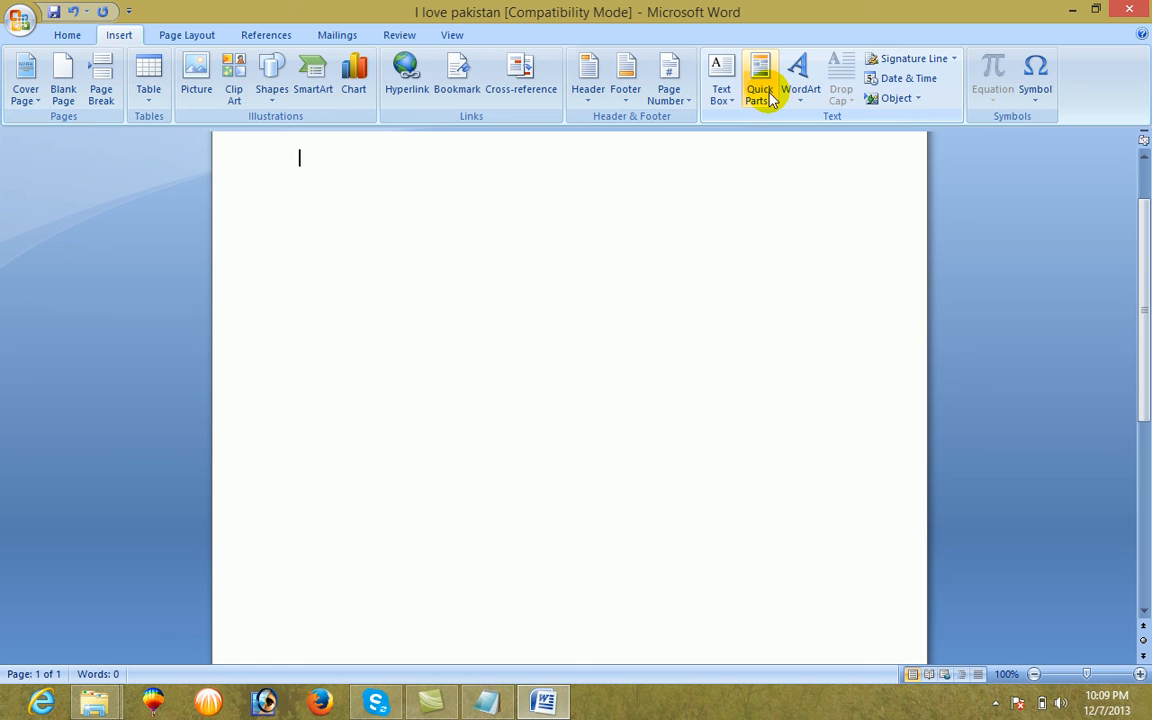
Insert WordArt reading a person's first name, using the gallery style in the third row, third column
{"action": "left_click", "coordinate": [771, 99]}
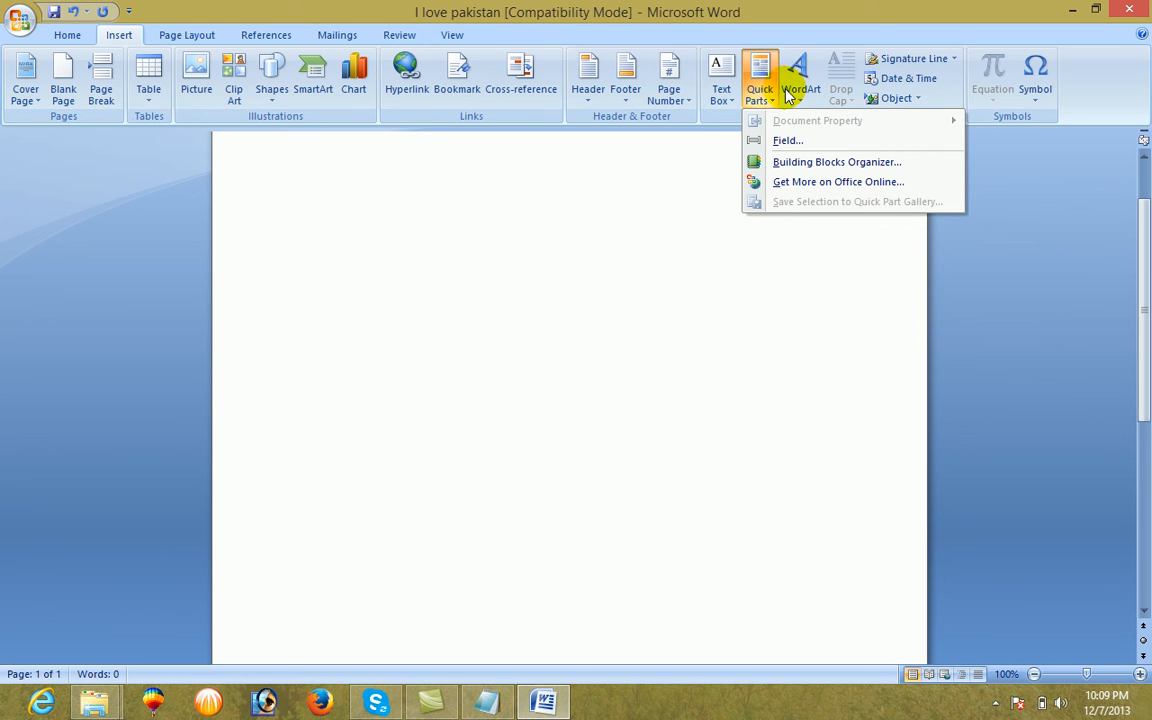
{"action": "left_click", "coordinate": [803, 95]}
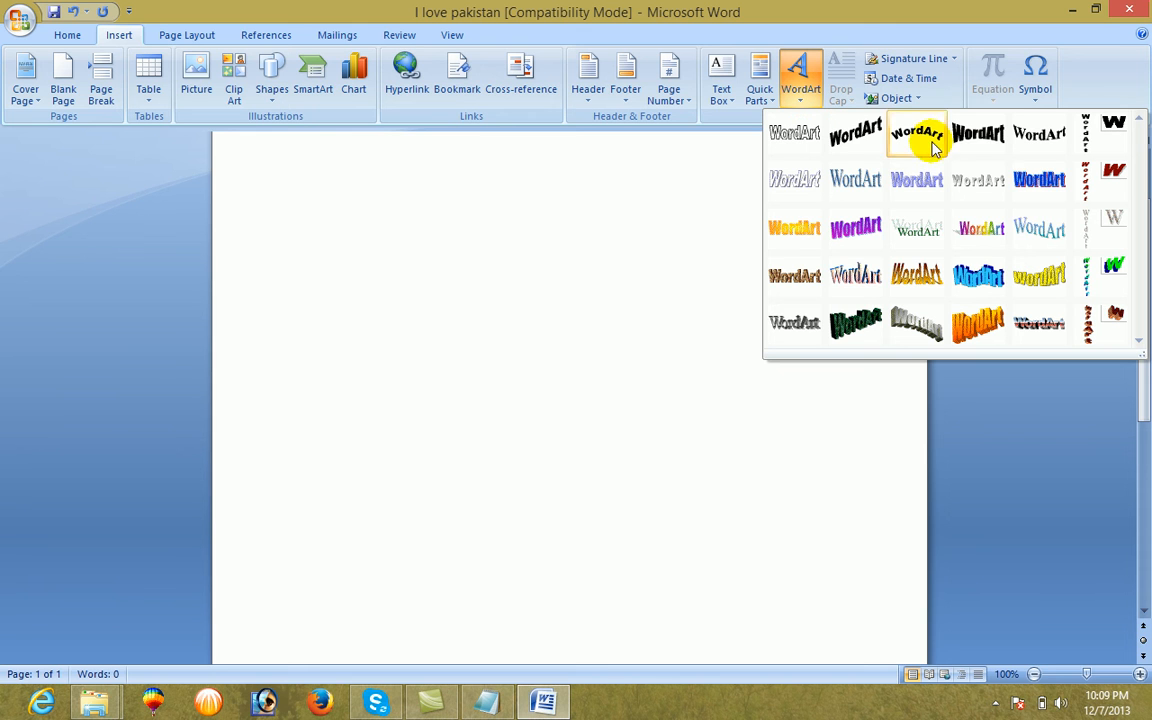
{"action": "left_click", "coordinate": [922, 238]}
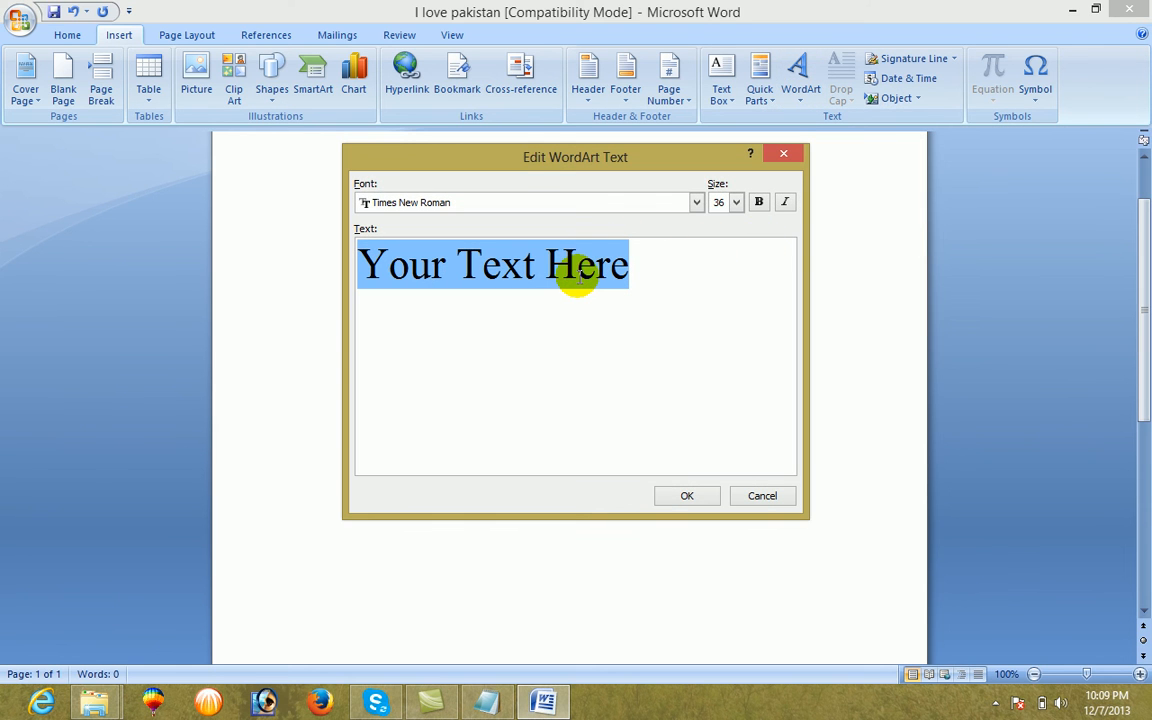
{"action": "type", "text": "asad"}
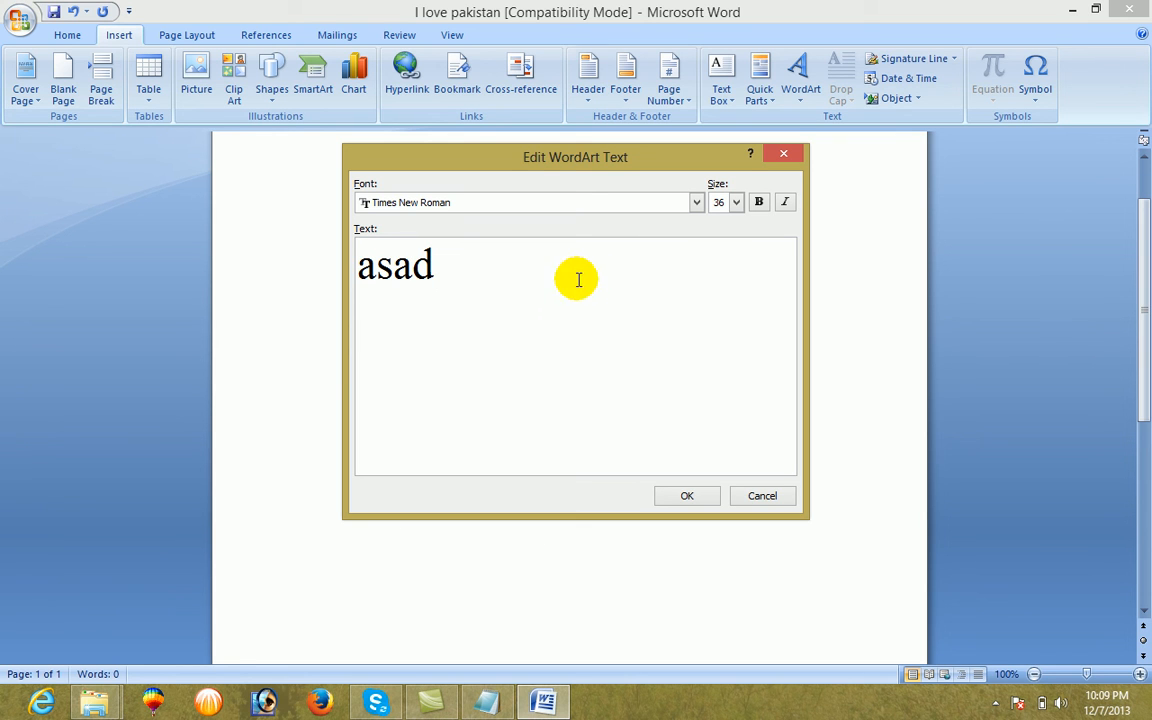
{"action": "left_click", "coordinate": [680, 497]}
{"action": "left_click", "coordinate": [383, 265]}
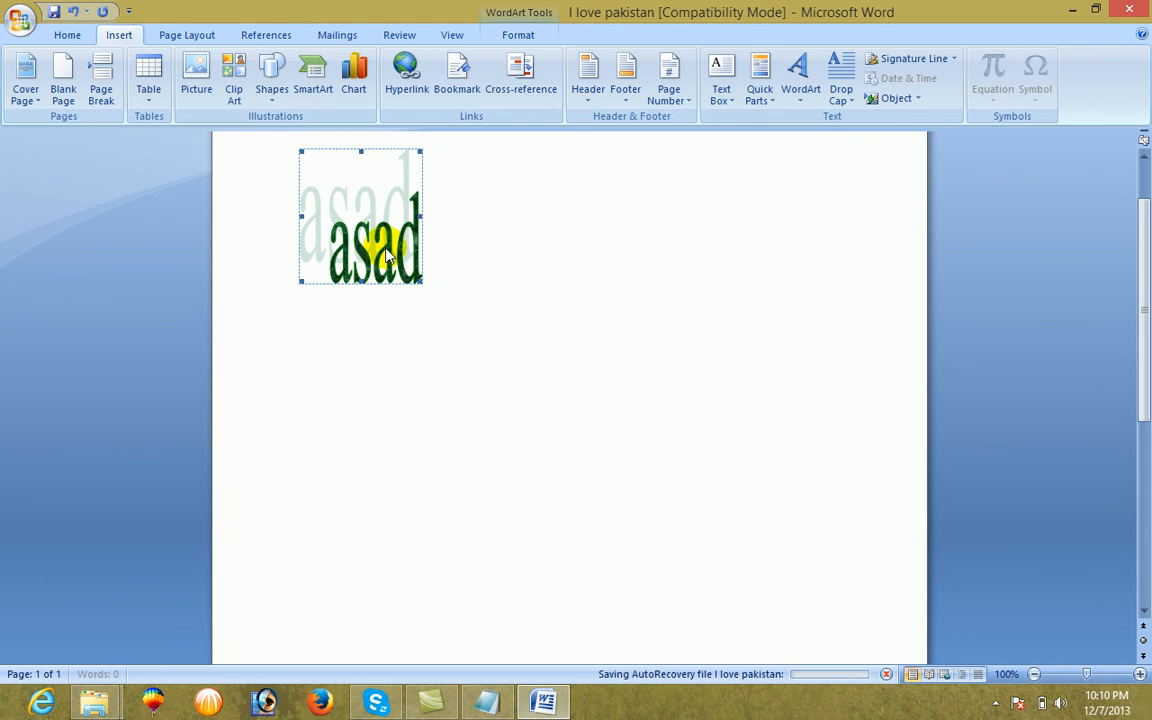
Set the WordArt's text wrapping to Square and move it down toward the middle of the page
{"action": "double_click", "coordinate": [388, 256]}
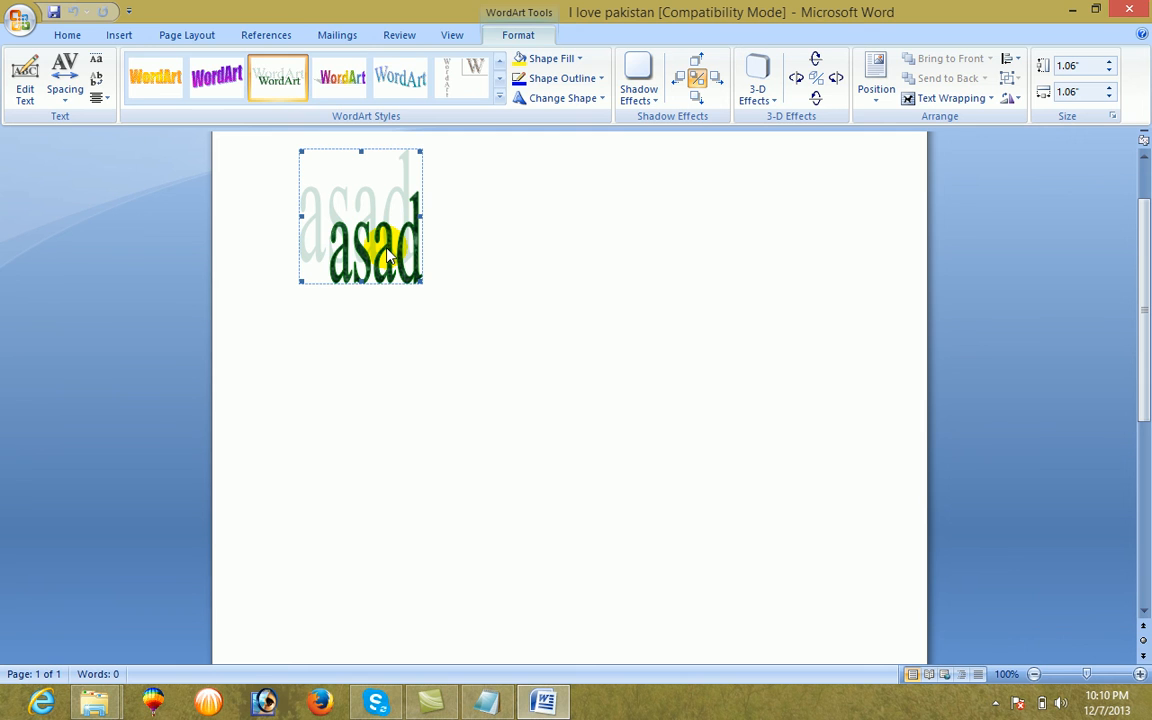
{"action": "left_click", "coordinate": [990, 100]}
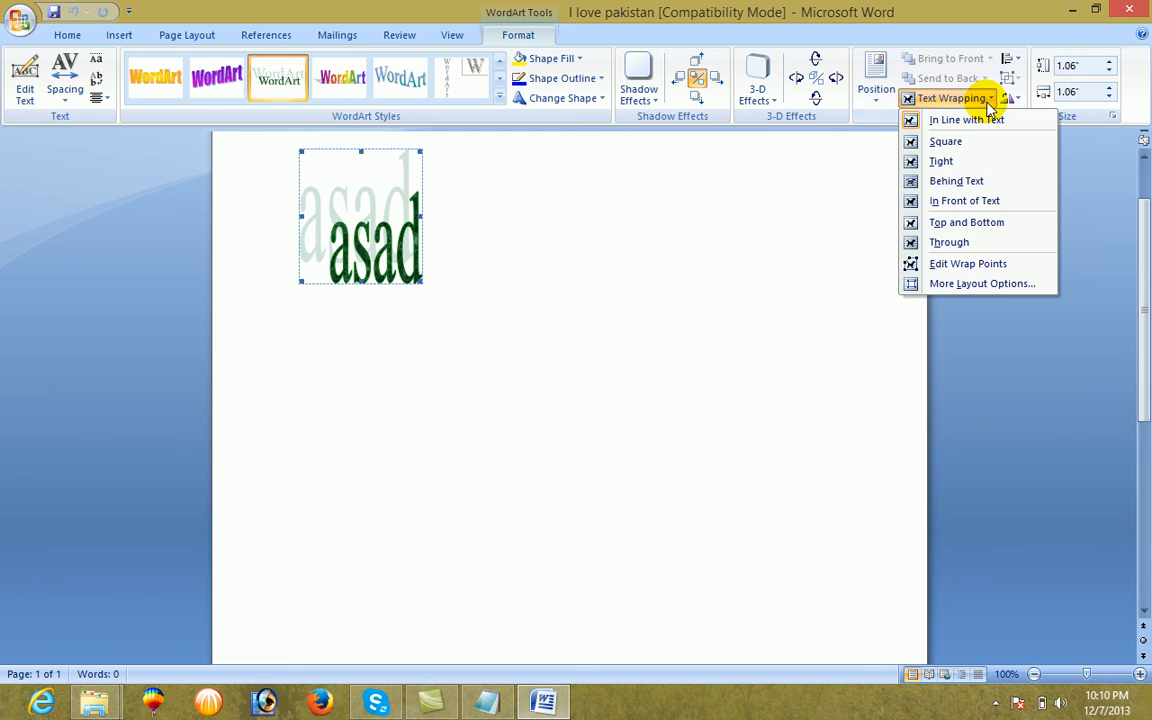
{"action": "left_click", "coordinate": [945, 141]}
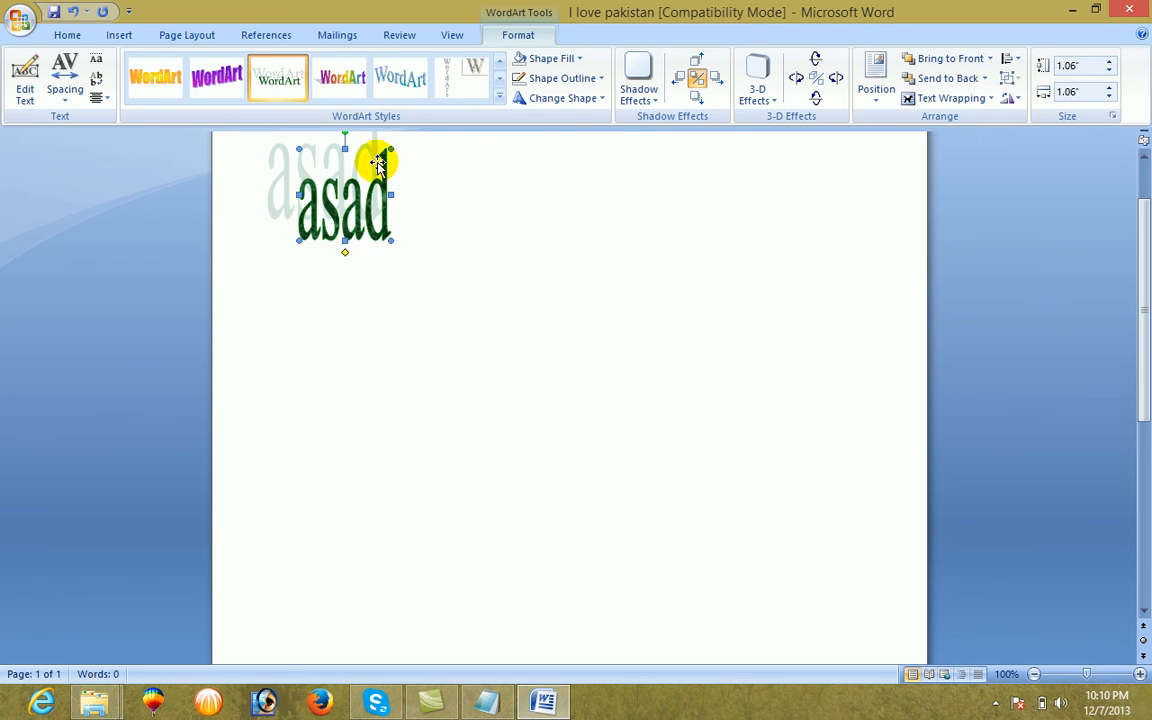
{"action": "left_click_drag", "start_coordinate": [338, 201], "coordinate": [456, 386]}
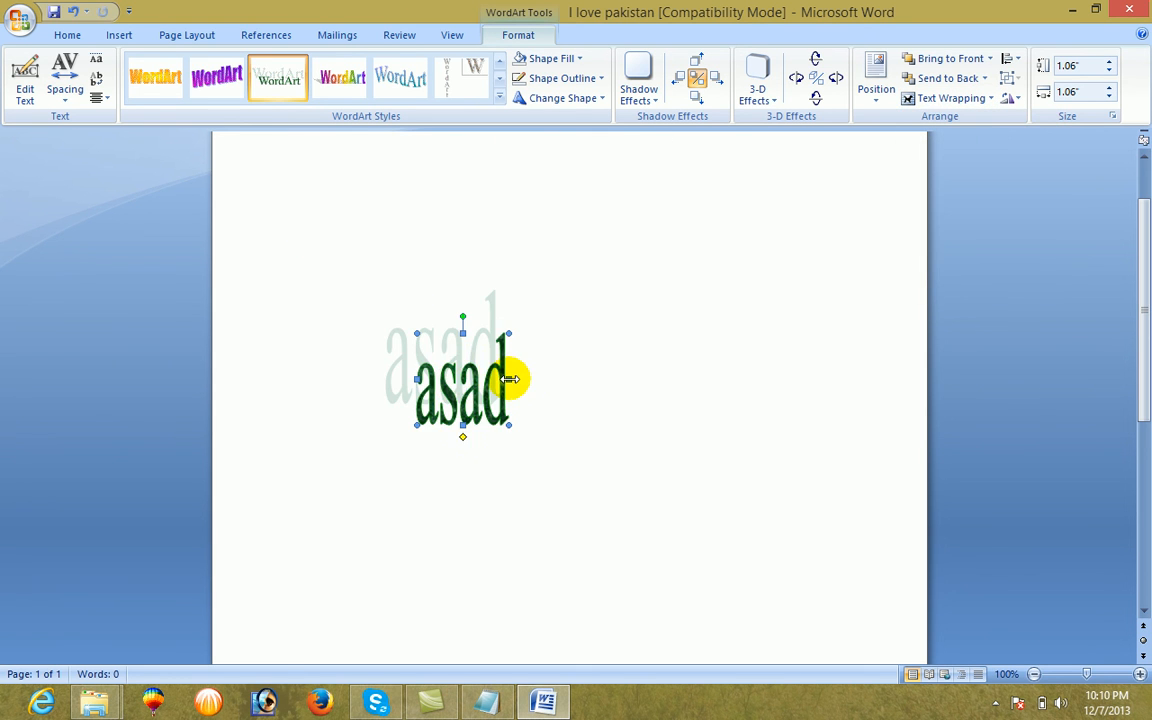
Stretch the WordArt to about 2.63 inches wide and move it up toward the page's upper left
{"action": "left_click_drag", "start_coordinate": [539, 383], "coordinate": [643, 390]}
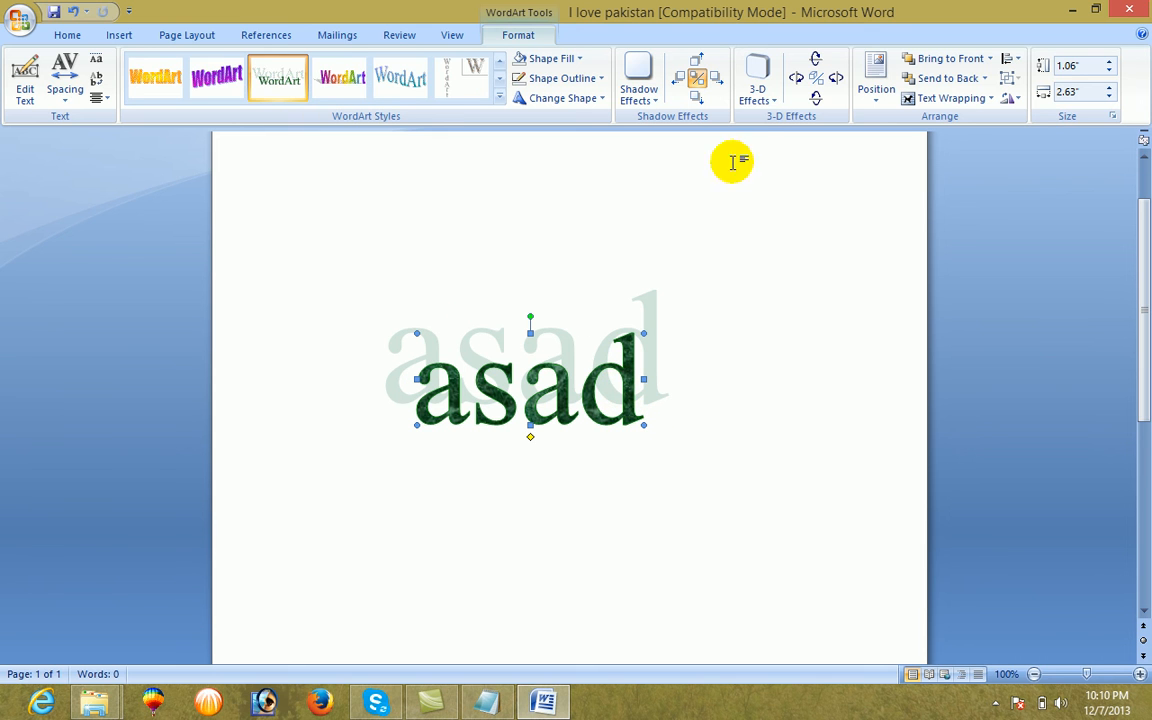
{"action": "left_click", "coordinate": [650, 96]}
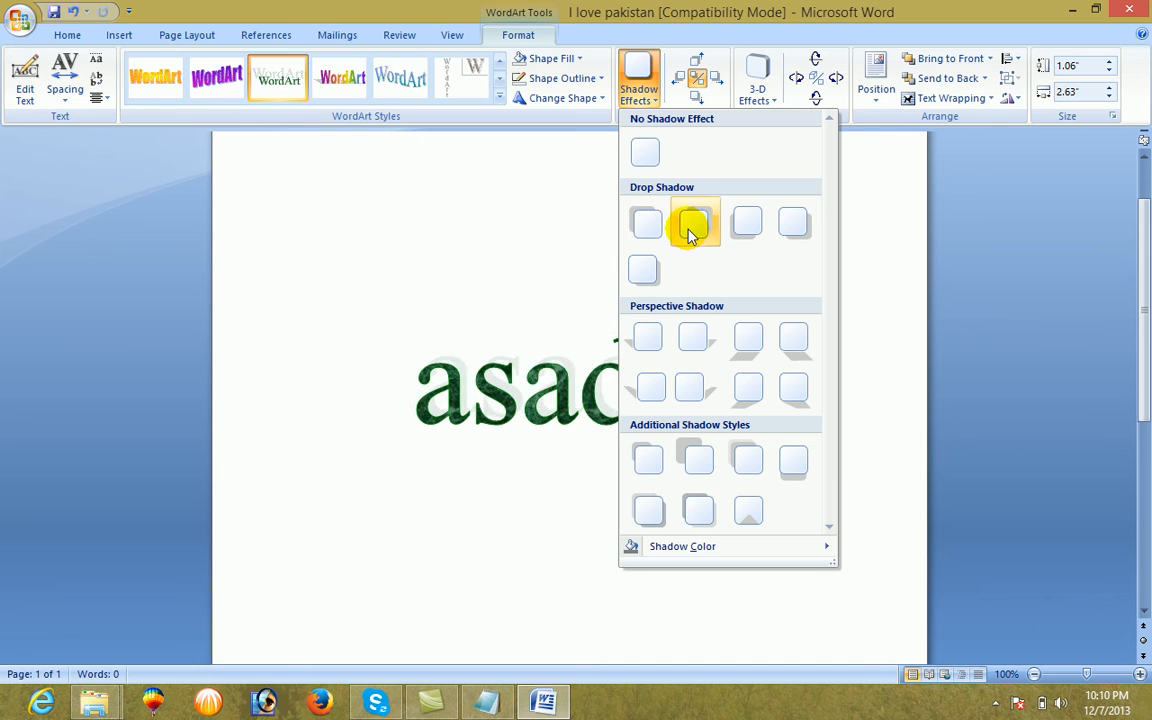
{"action": "left_click_drag", "start_coordinate": [490, 370], "coordinate": [390, 266]}
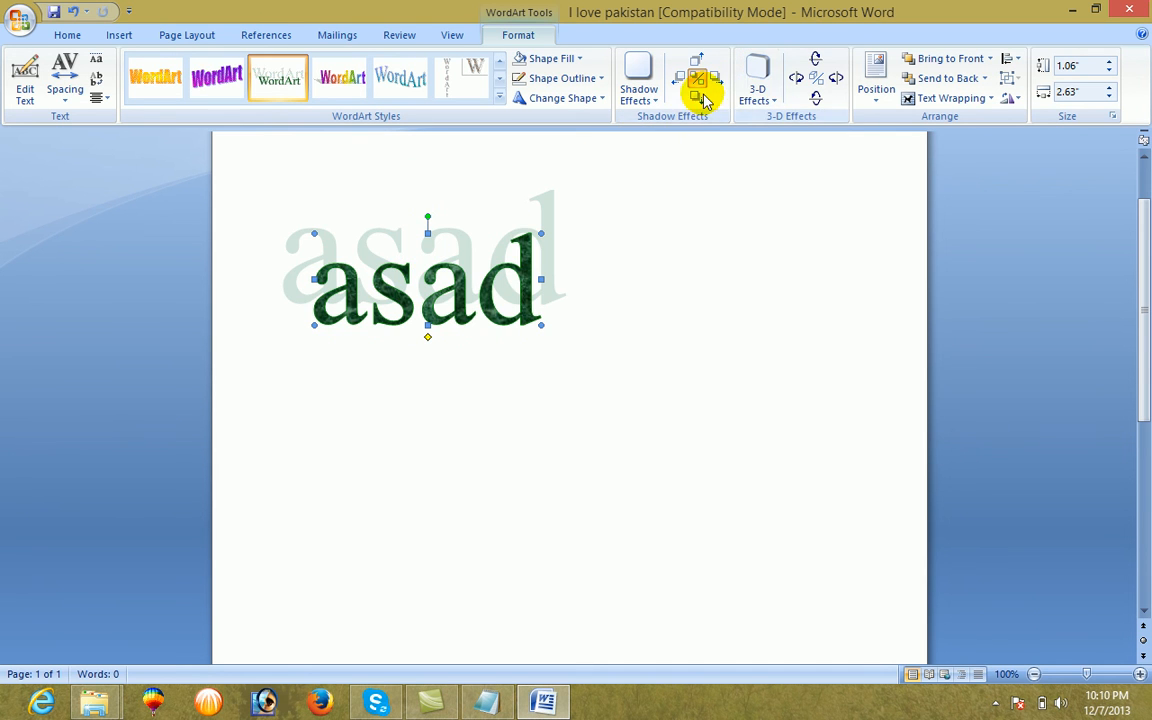
Look through the shadow effects and 3-D effects available for the WordArt without applying any
{"action": "left_click", "coordinate": [658, 98]}
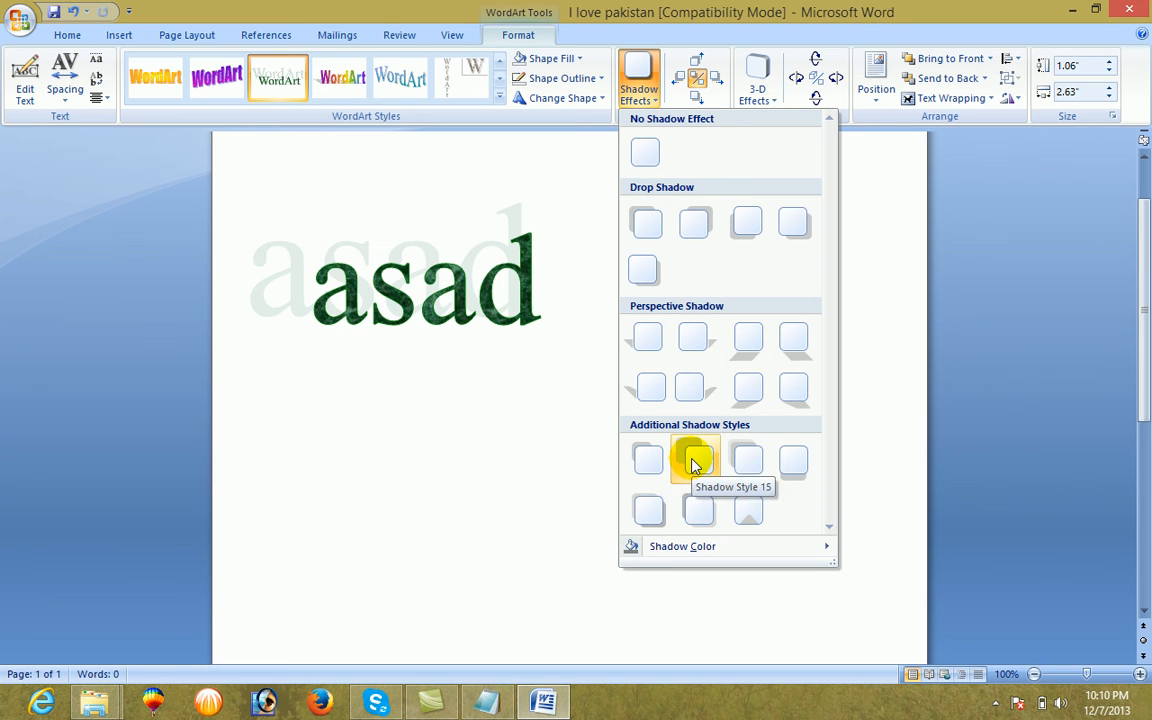
{"action": "left_click", "coordinate": [757, 90]}
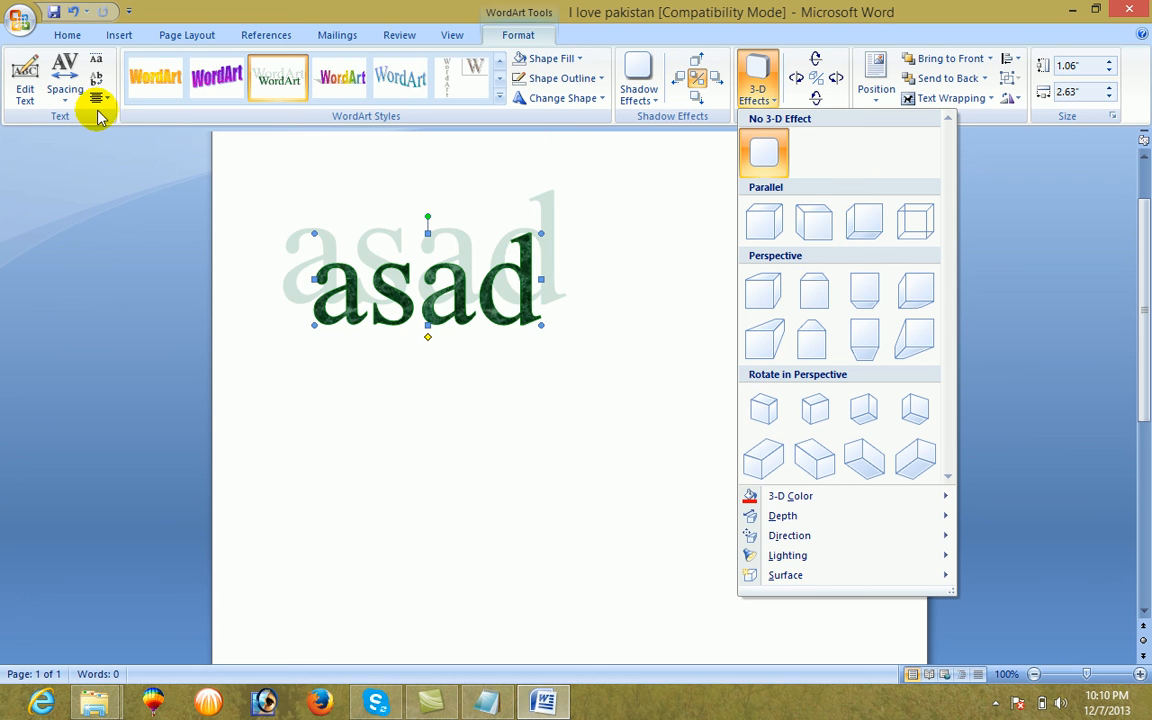
{"action": "left_click", "coordinate": [870, 18]}
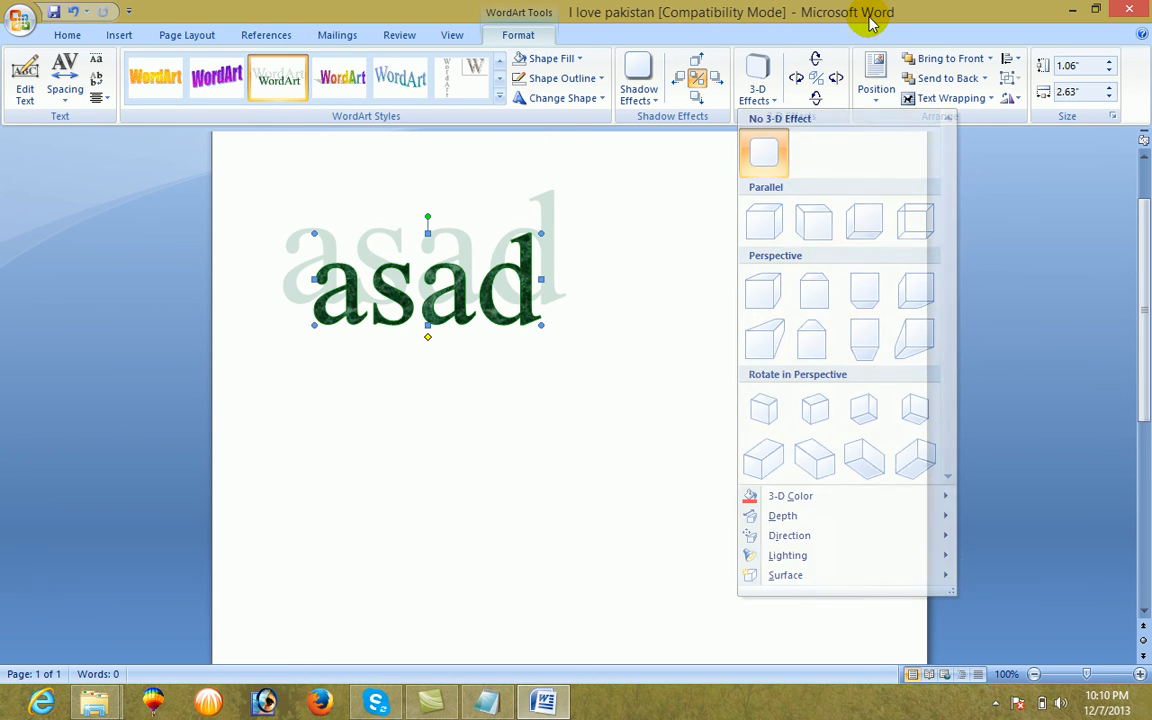
Bend the WordArt along the upward arch path and enlarge it to about 3.53 inches high by 4.89 inches wide
{"action": "left_click", "coordinate": [555, 100]}
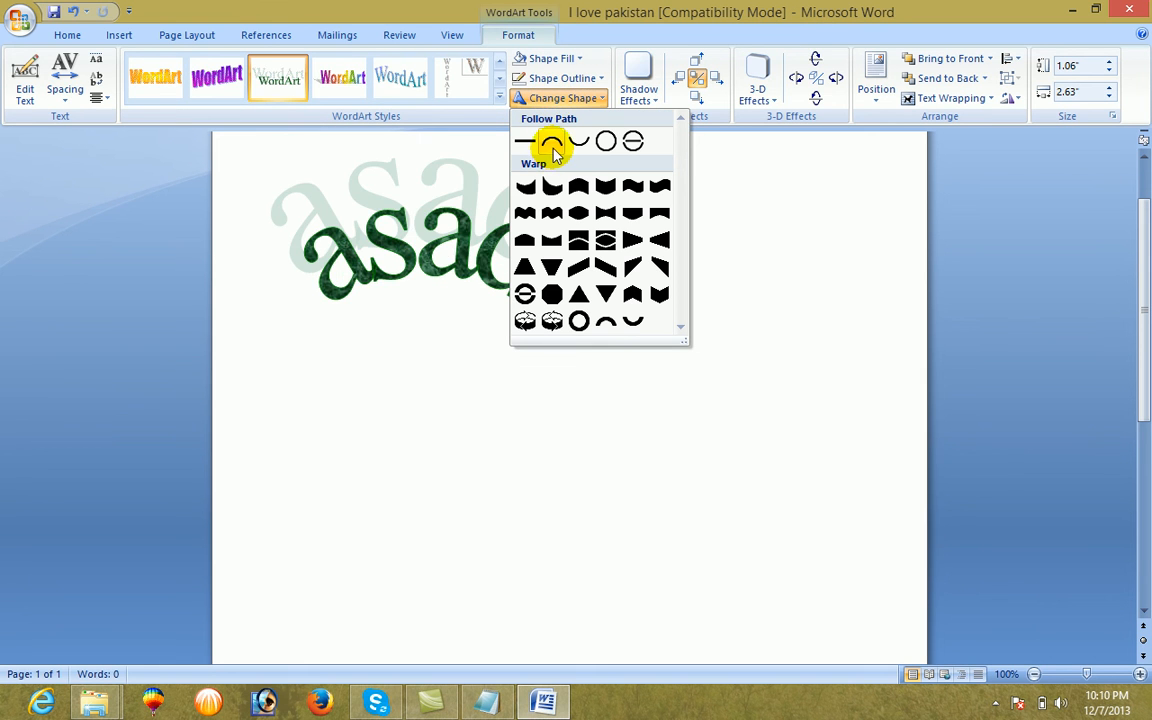
{"action": "left_click", "coordinate": [552, 146]}
{"action": "left_click_drag", "start_coordinate": [541, 279], "coordinate": [735, 303]}
{"action": "left_click_drag", "start_coordinate": [525, 325], "coordinate": [571, 538]}
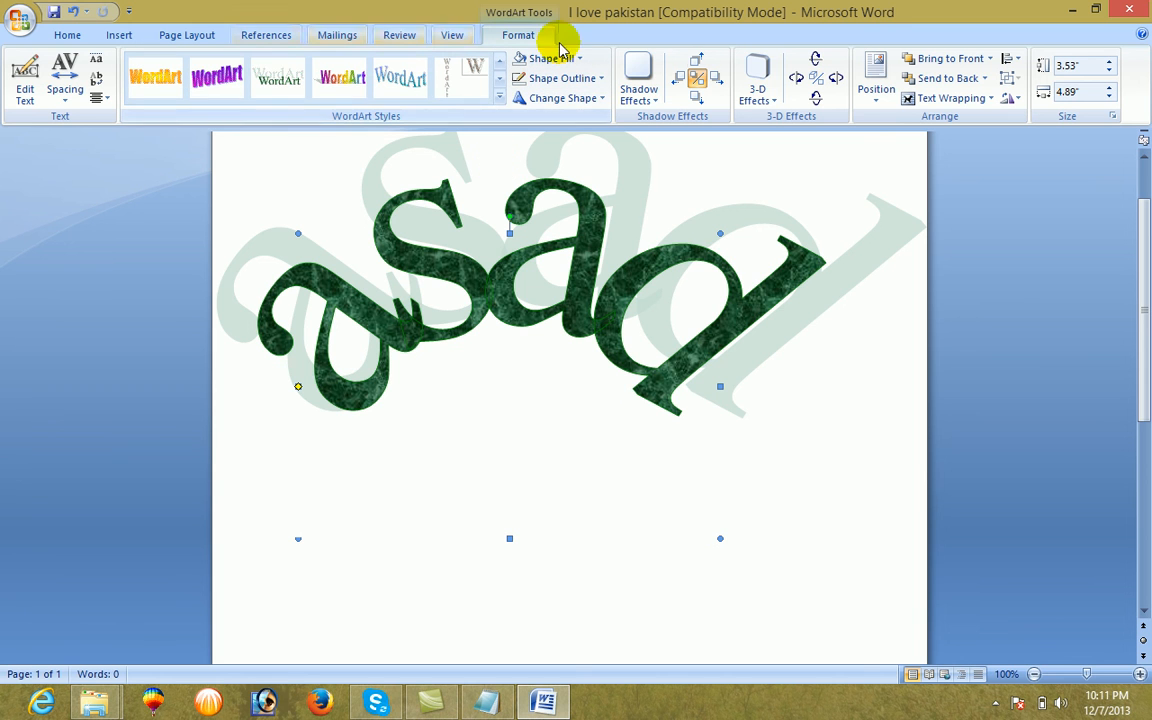
Delete the arched WordArt from the page
{"action": "left_click", "coordinate": [601, 100]}
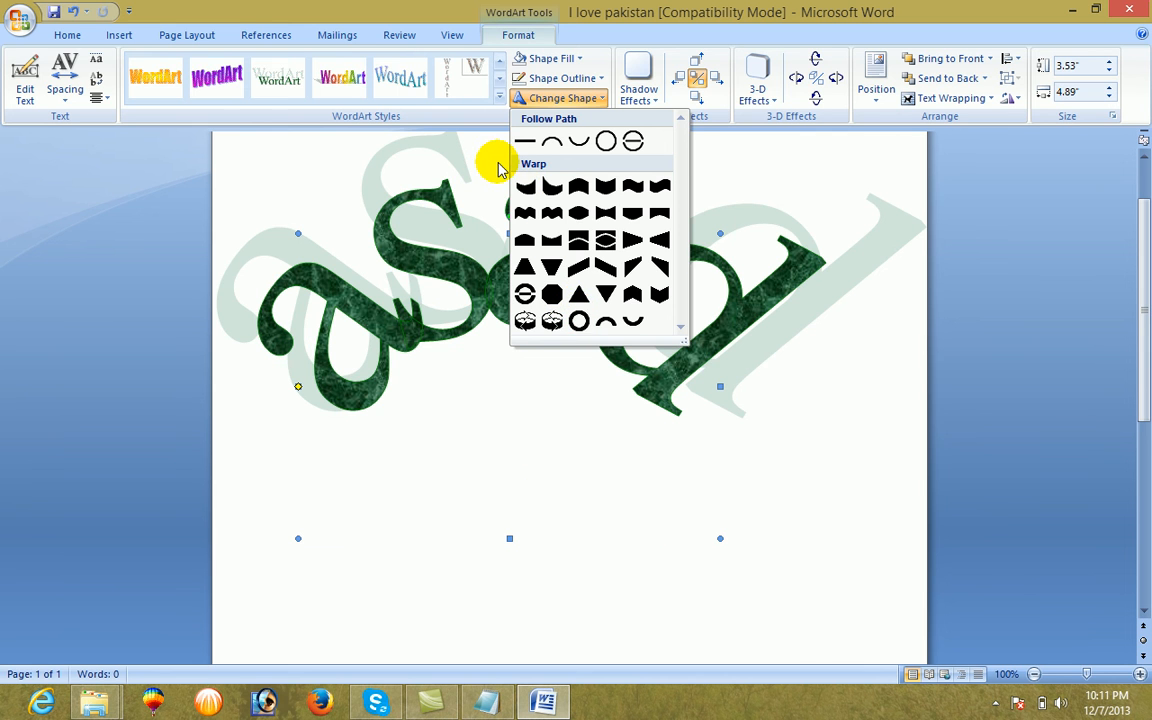
{"action": "left_click", "coordinate": [492, 164]}
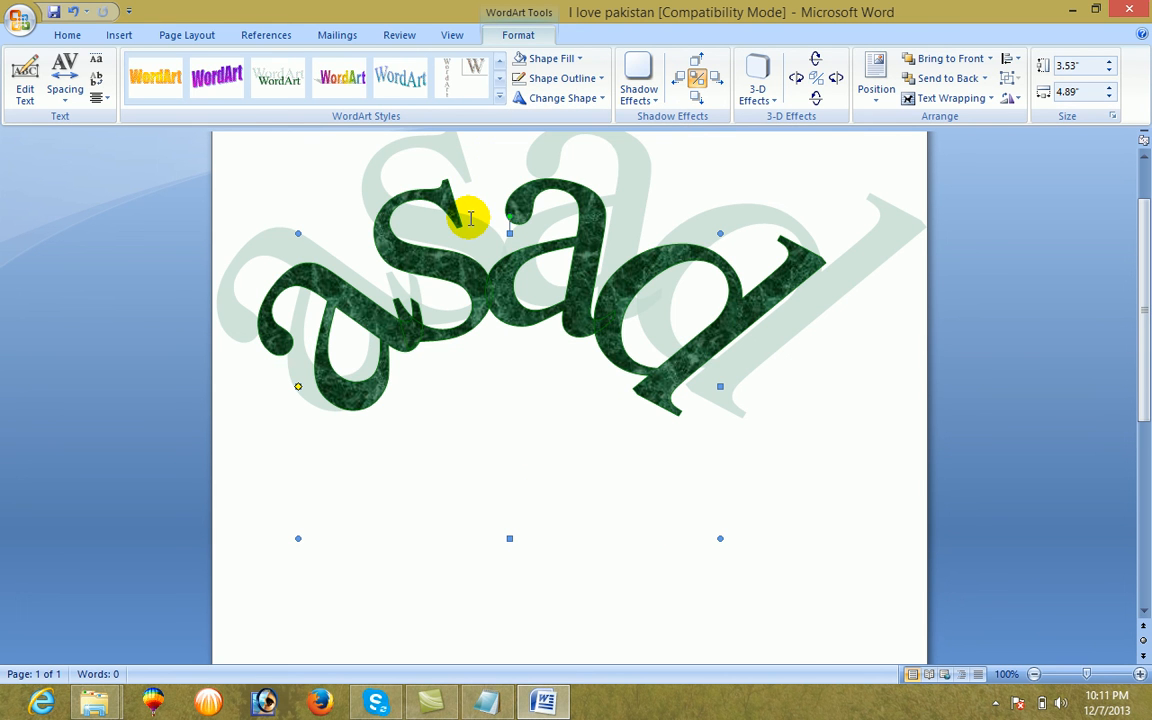
{"action": "key", "text": "Delete"}
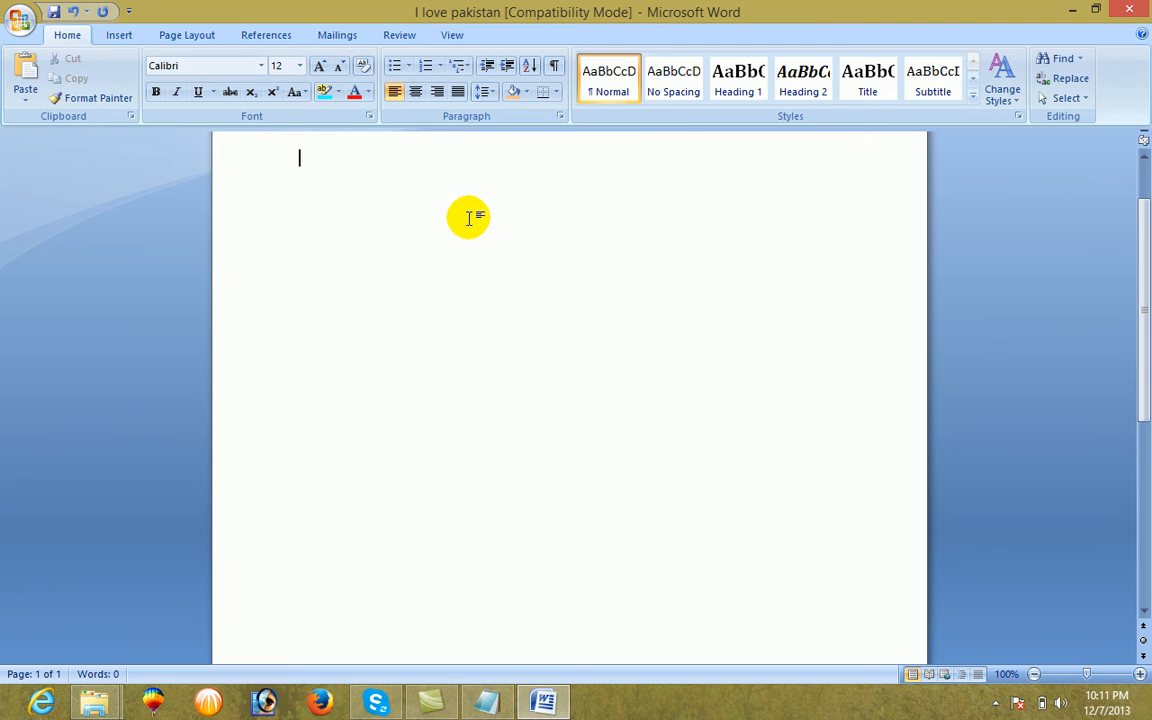
Open Signature Services from the Office Marketplace through the Signature Line command, and close the web page
{"action": "left_click", "coordinate": [116, 35]}
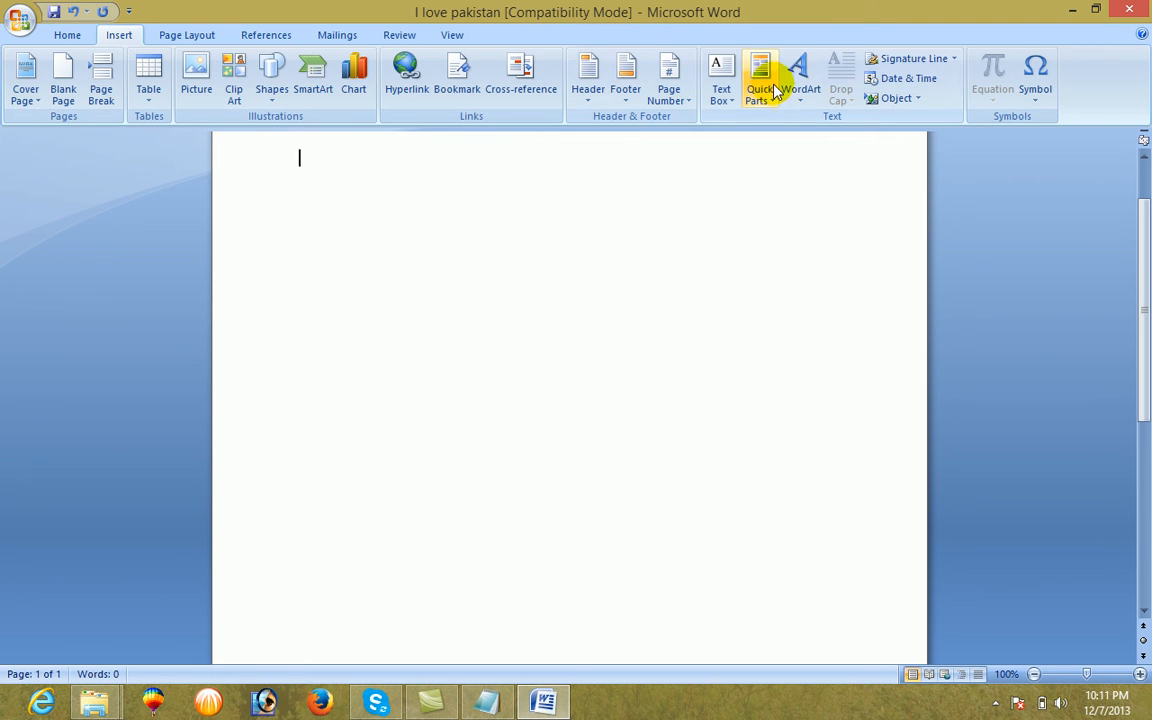
{"action": "left_click", "coordinate": [914, 62]}
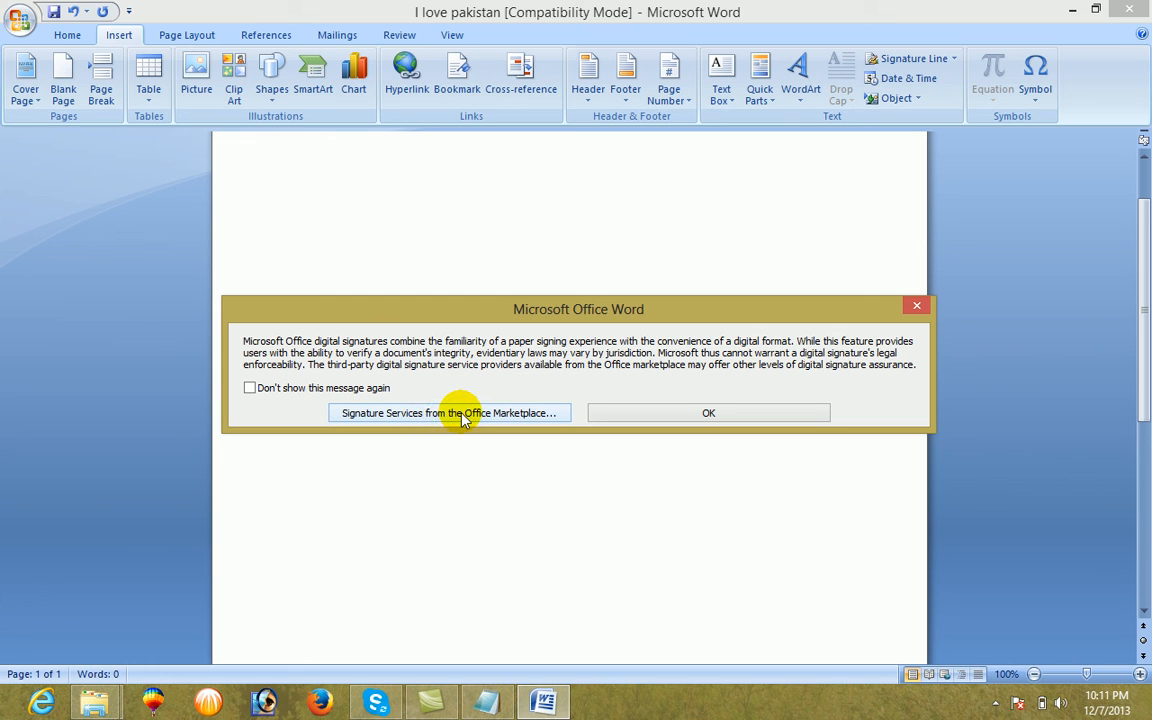
{"action": "left_click", "coordinate": [463, 418]}
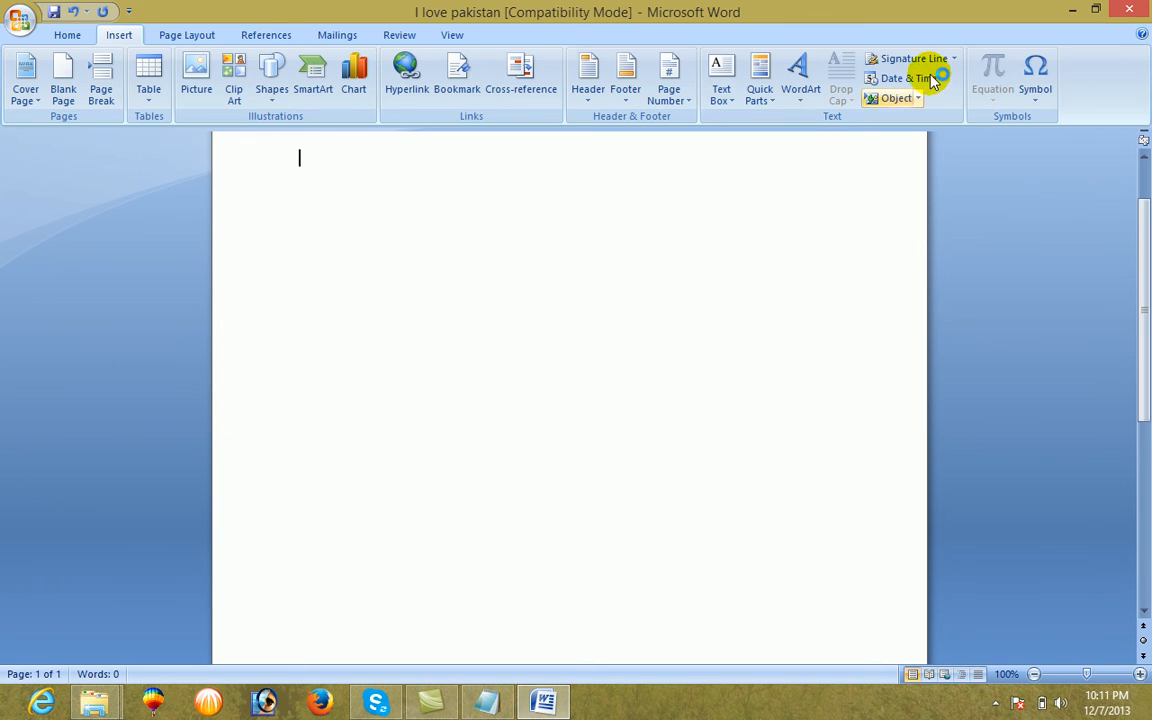
{"action": "left_click", "coordinate": [884, 62]}
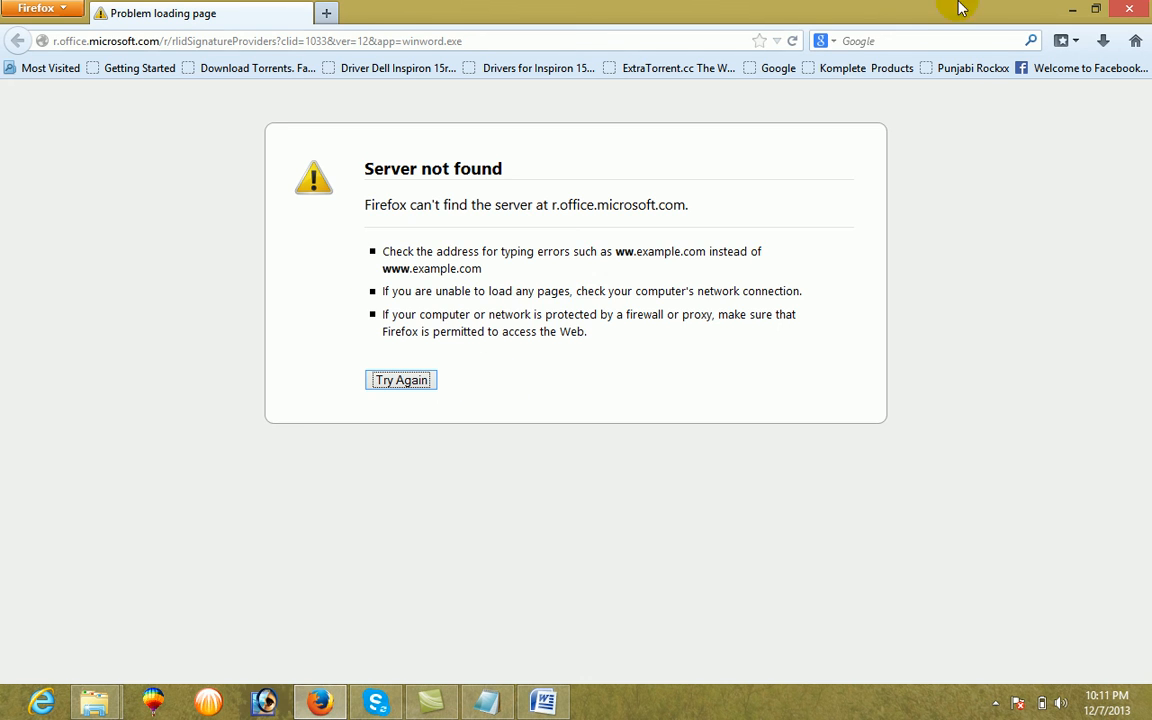
{"action": "left_click", "coordinate": [1126, 10]}
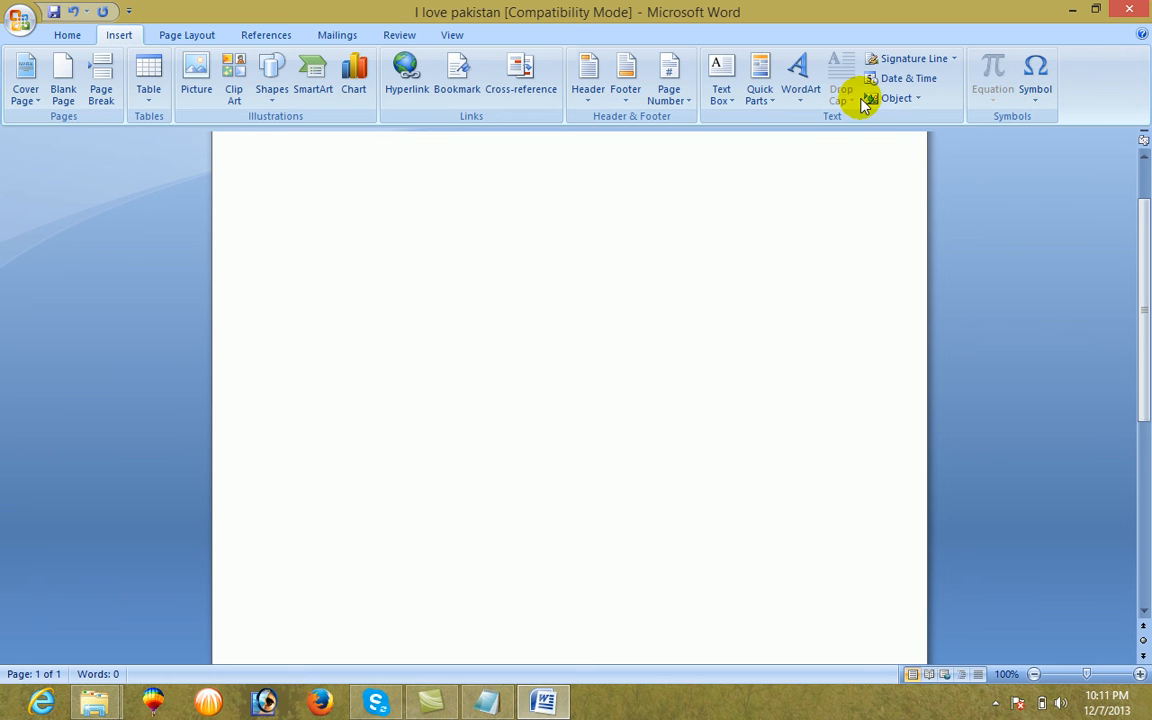
Examine the signer fields and options for setting up a signature line, and leave without inserting one
{"action": "left_click", "coordinate": [884, 62]}
{"action": "left_click", "coordinate": [727, 413]}
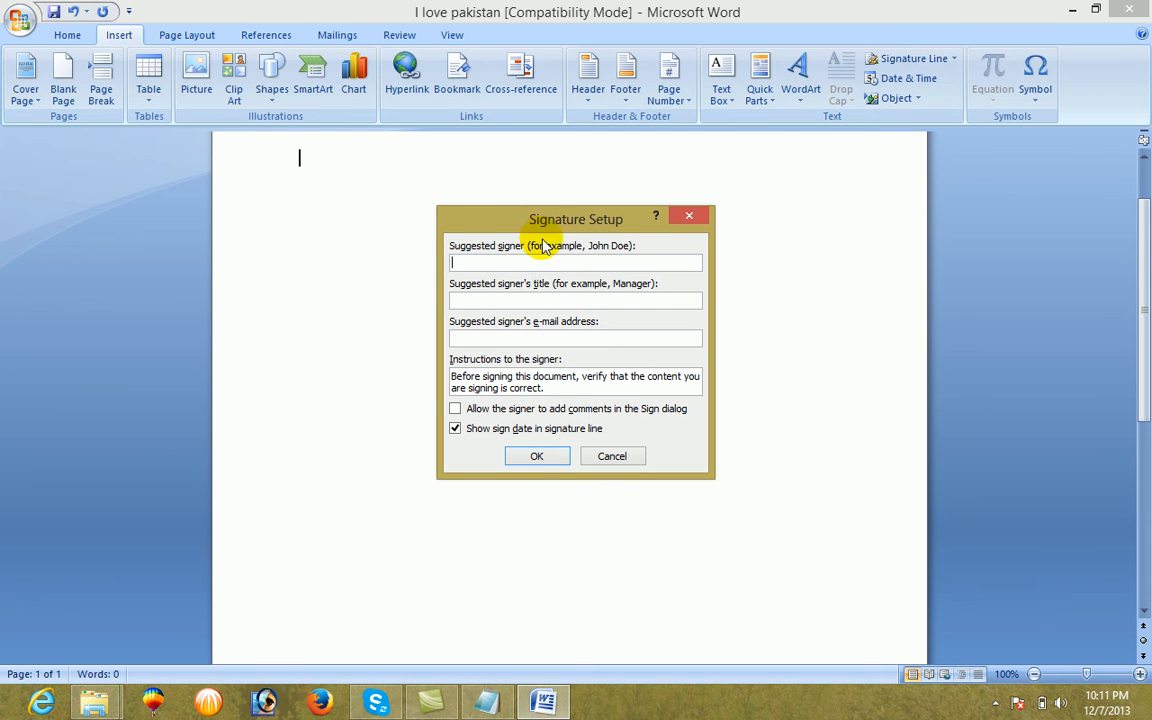
{"action": "mouse_move", "coordinate": [548, 221]}
{"action": "left_mouse_down"}
{"action": "mouse_move", "coordinate": [589, 229]}
{"action": "mouse_move", "coordinate": [647, 269]}
{"action": "mouse_move", "coordinate": [650, 311]}
{"action": "left_mouse_up"}
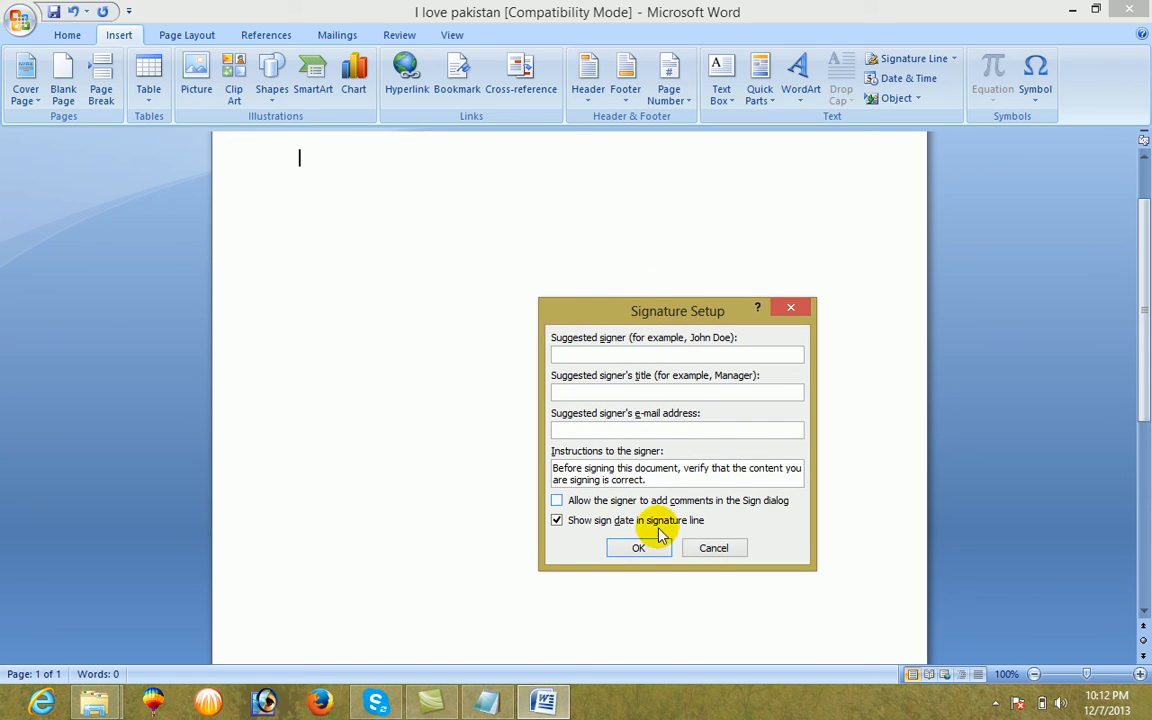
{"action": "left_click", "coordinate": [711, 547]}
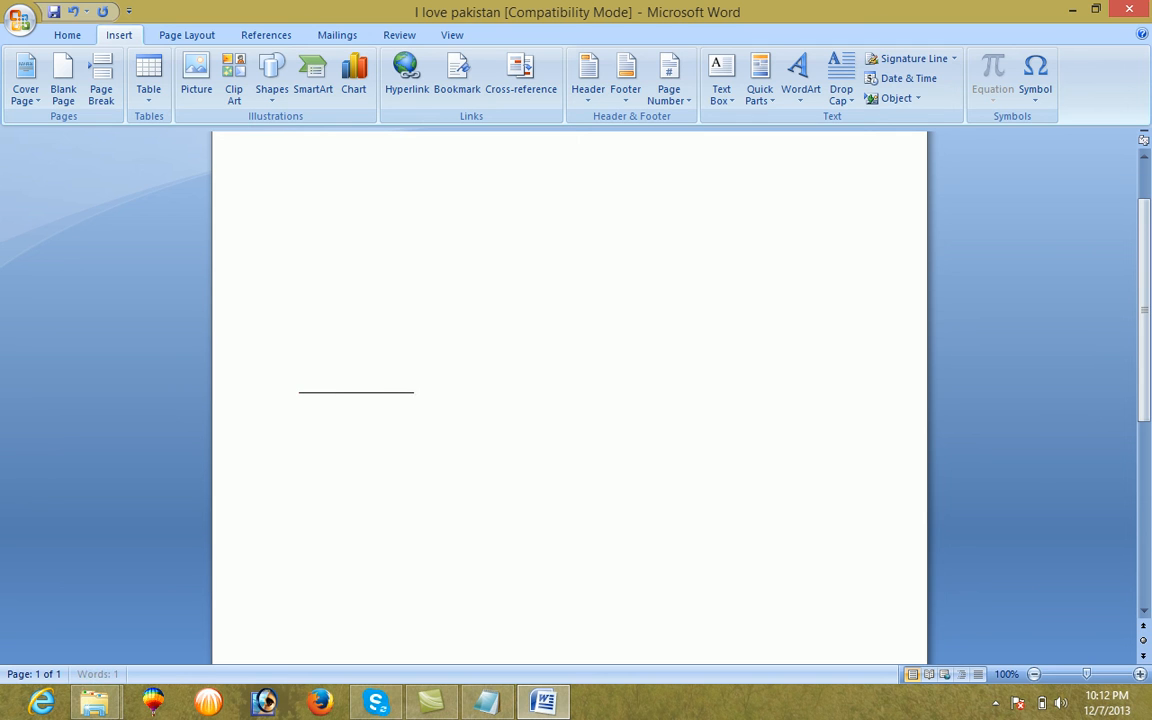
Build a manual signature line from underscores partway down the page, with a person's first name beneath it
{"action": "key", "text": "Return"}
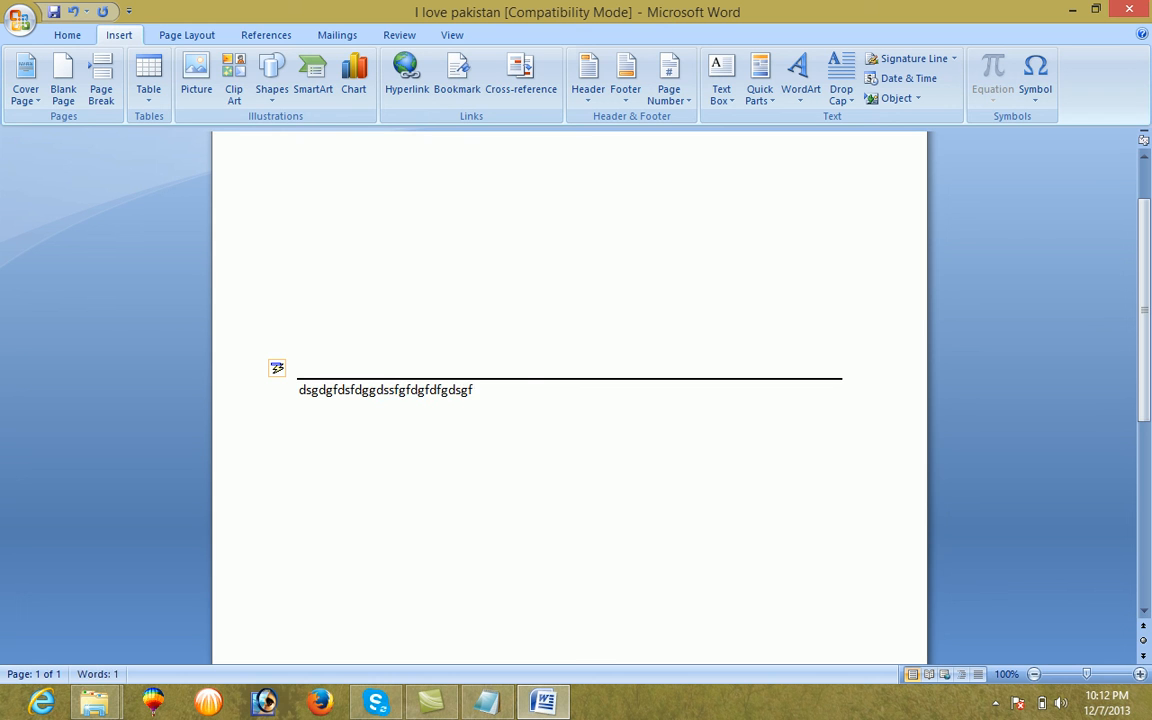
{"action": "key", "text": "ctrl+a"}
{"action": "left_click", "coordinate": [513, 376]}
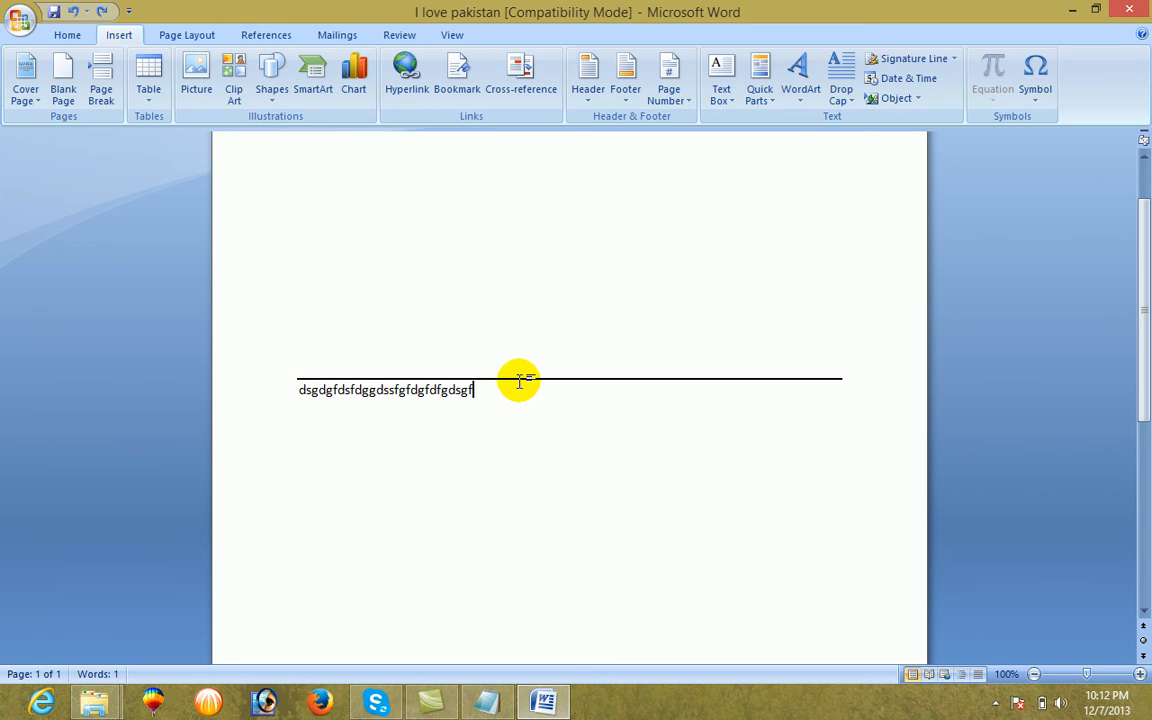
{"action": "key", "text": "ctrl+z"}
{"action": "key", "text": "ctrl+z"}
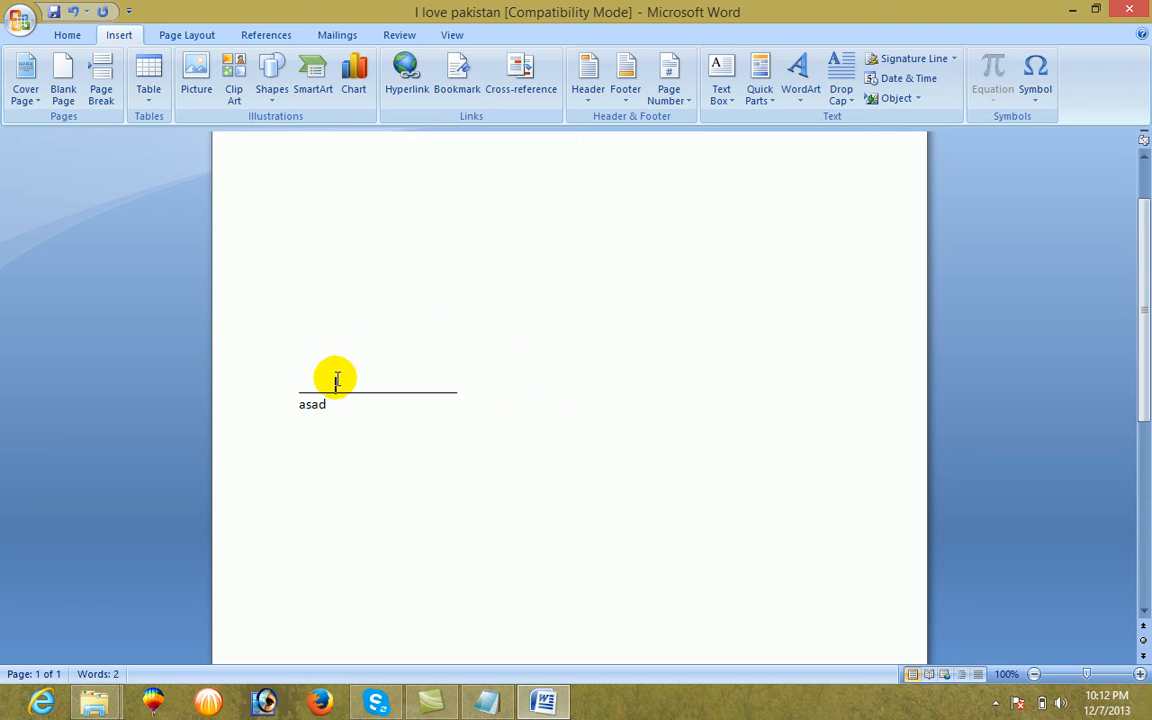
Delete everything on the page, including the underscore signature line and the name
{"action": "triple_click", "coordinate": [246, 396]}
{"action": "key", "text": "Delete"}
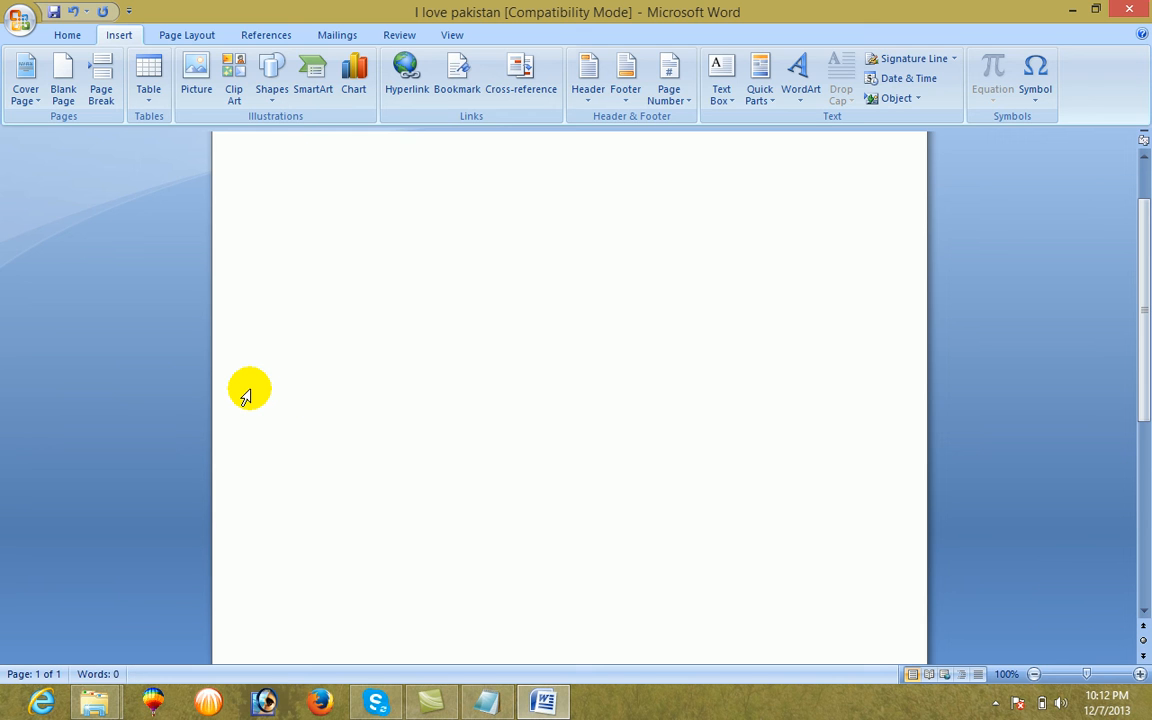
Insert the date in the format "Saturday, December 7, 2013" and start a new line below it
{"action": "left_click", "coordinate": [933, 79]}
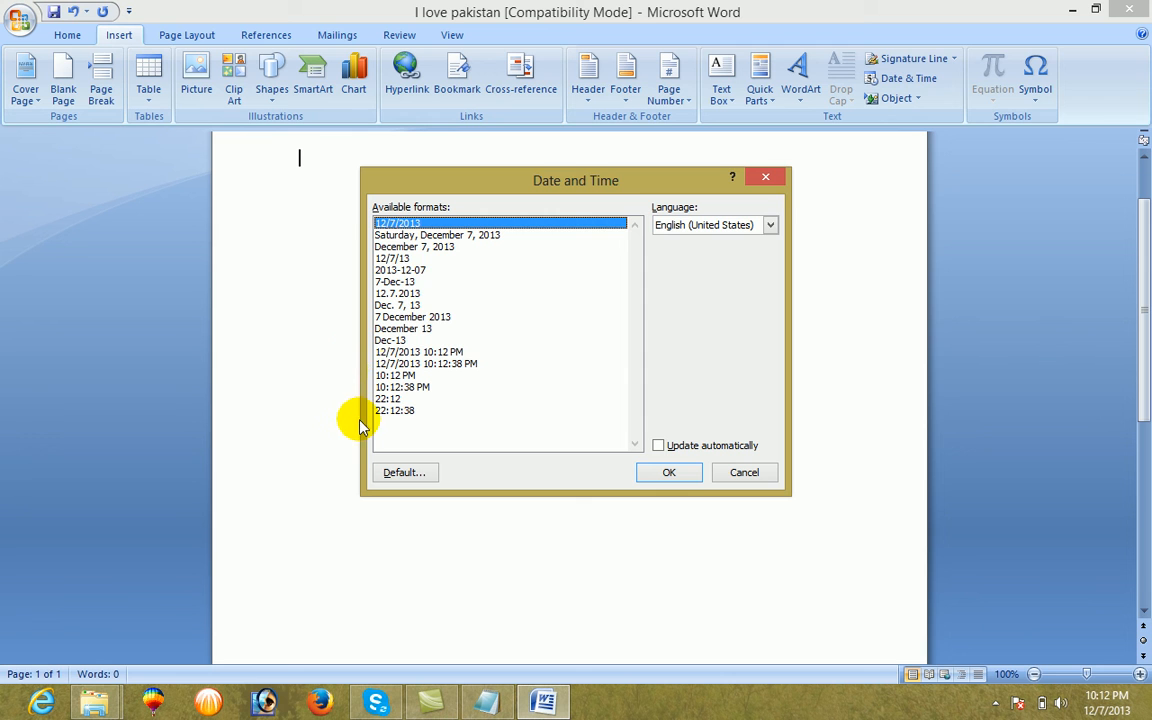
{"action": "left_click", "coordinate": [420, 236]}
{"action": "left_click", "coordinate": [668, 473]}
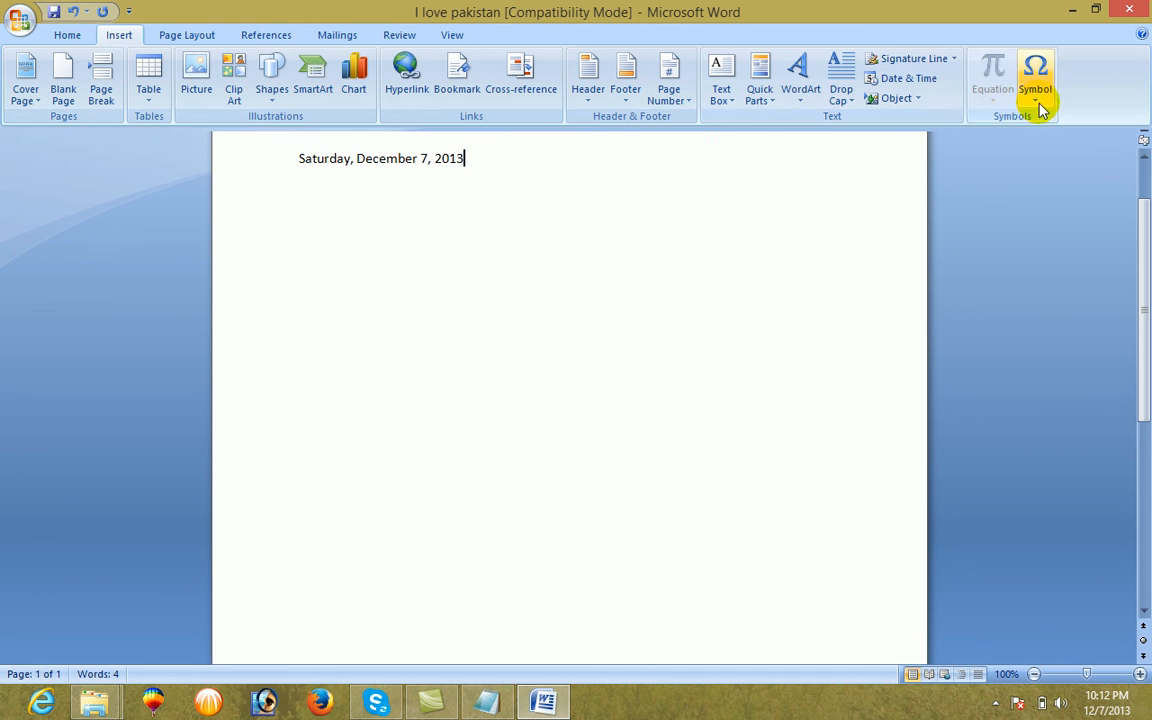
{"action": "key", "text": "Return"}
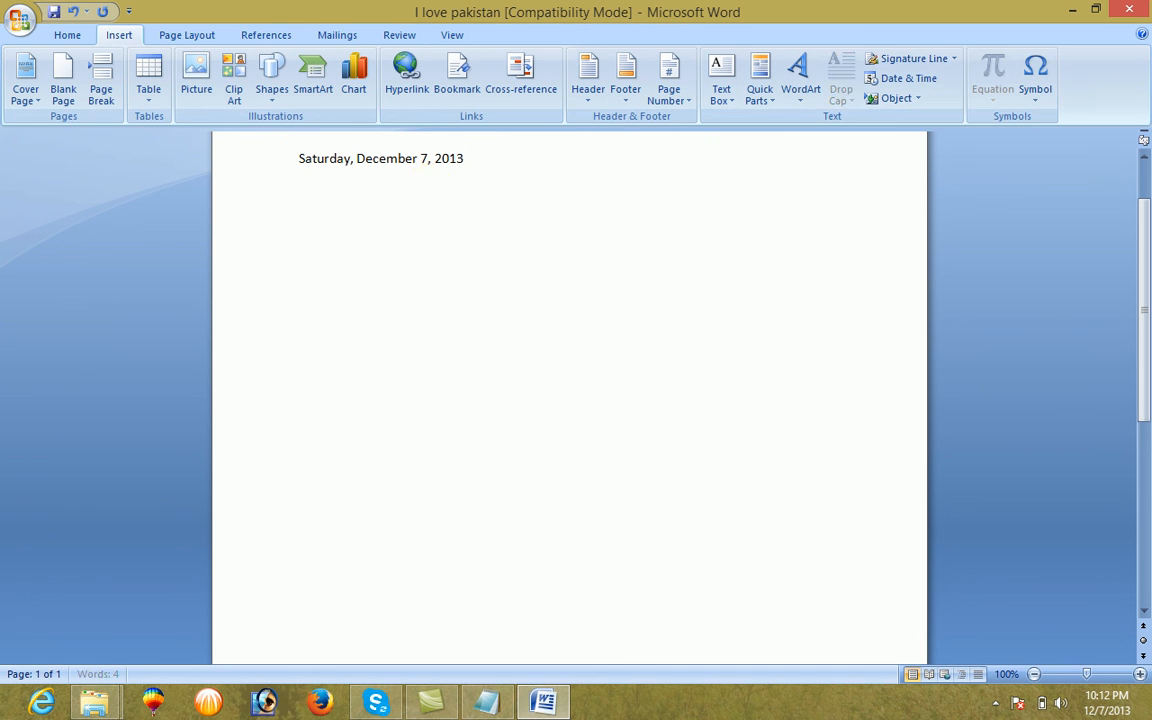
Insert the Wingdings telephone symbol (character code 40) and the scissors symbol (code 34) on the line below the date
{"action": "left_click", "coordinate": [1046, 100]}
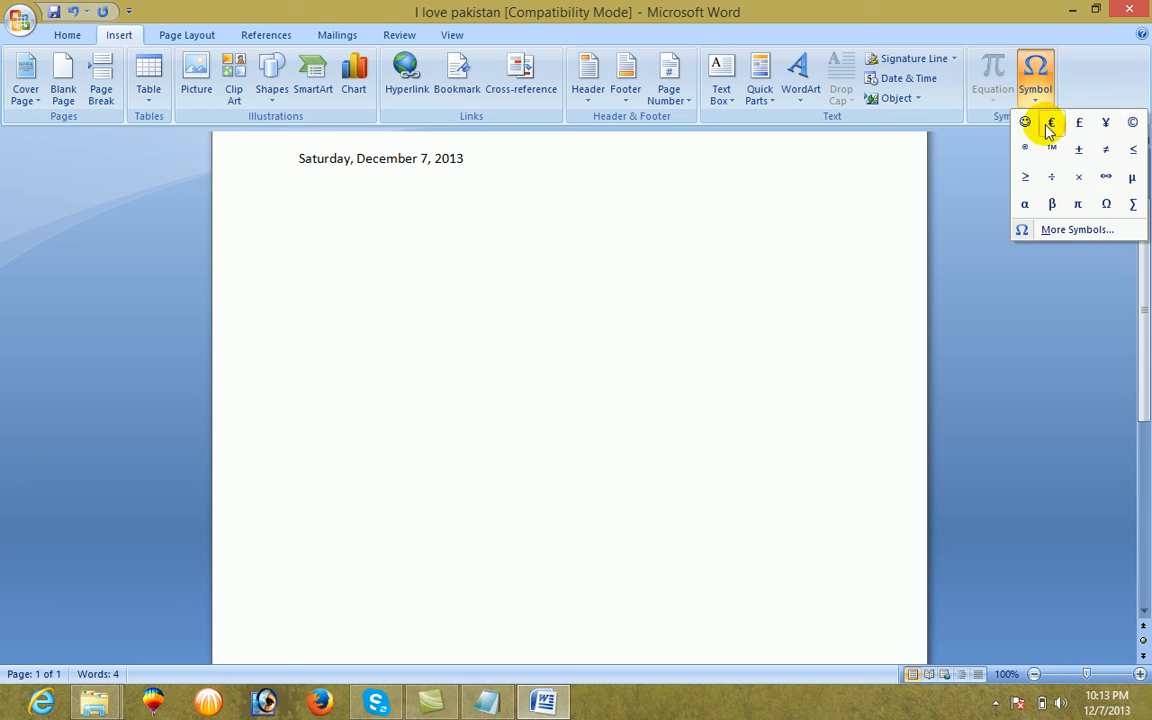
{"action": "left_click", "coordinate": [1077, 231]}
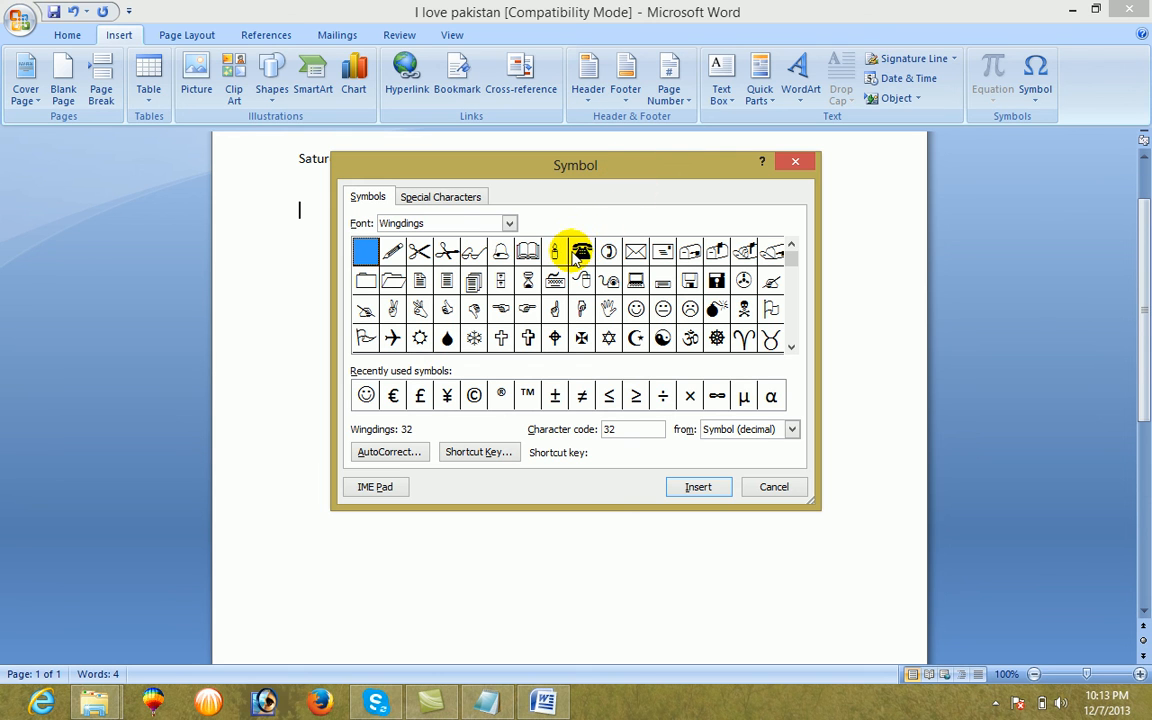
{"action": "left_click", "coordinate": [696, 487]}
{"action": "left_click_drag", "start_coordinate": [585, 173], "coordinate": [755, 209]}
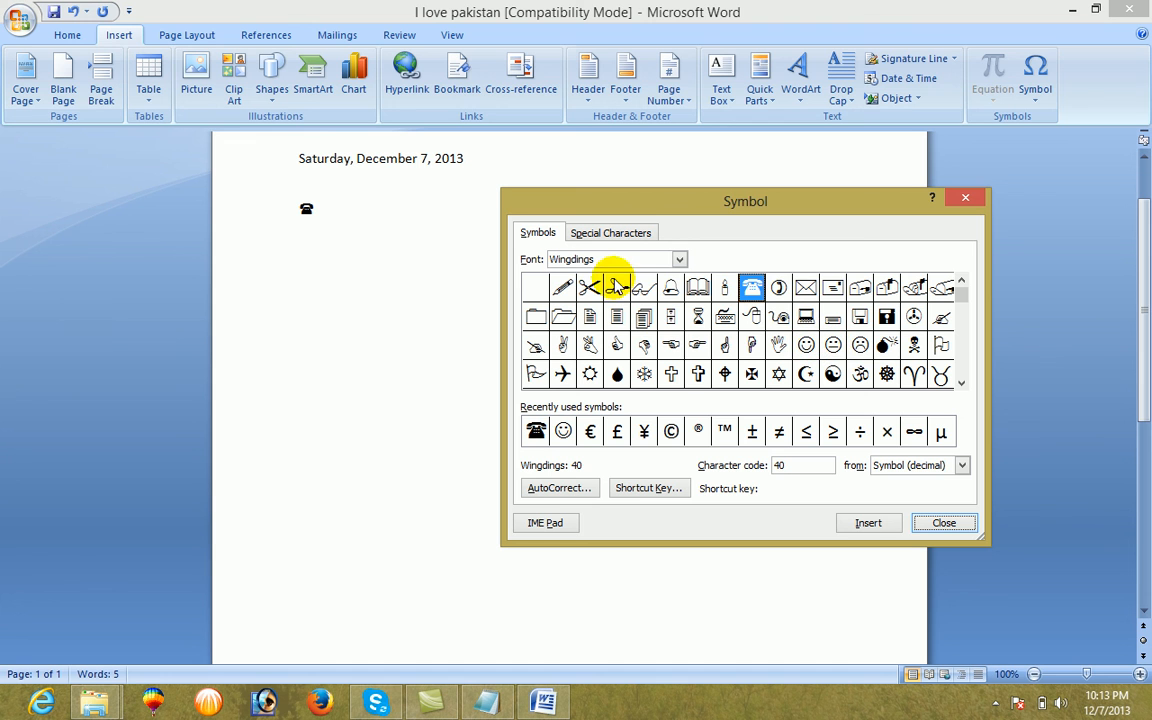
{"action": "left_click", "coordinate": [590, 288]}
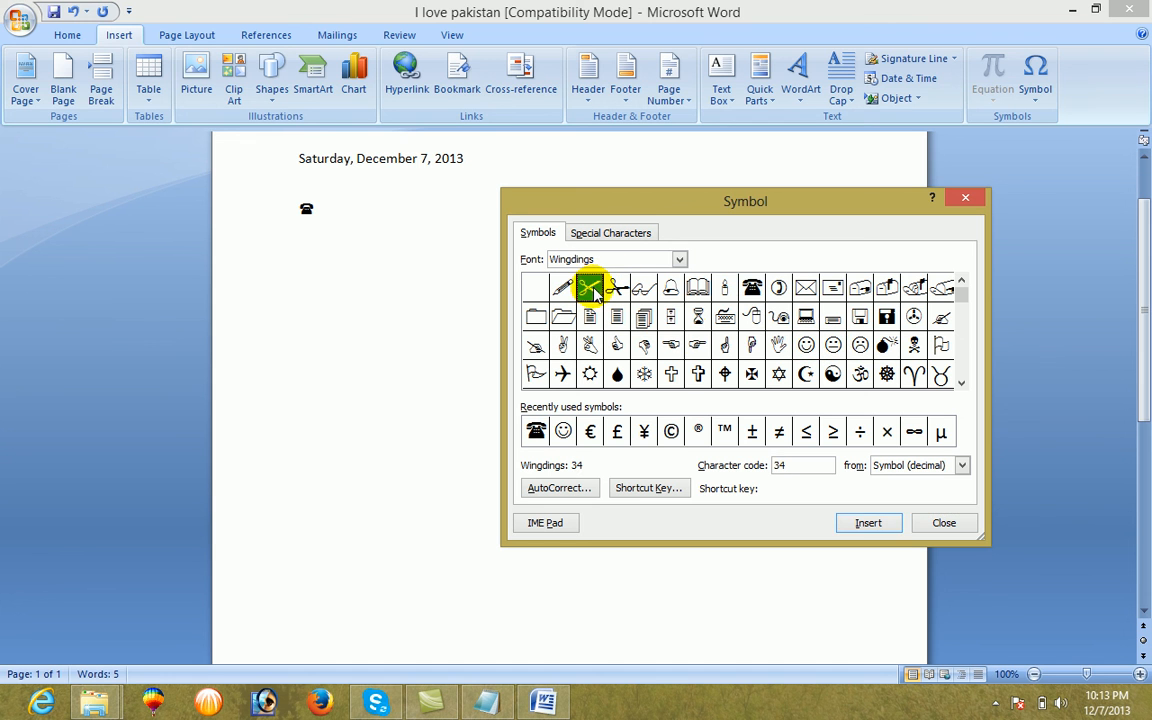
{"action": "left_click", "coordinate": [880, 525]}
{"action": "left_click", "coordinate": [965, 198]}
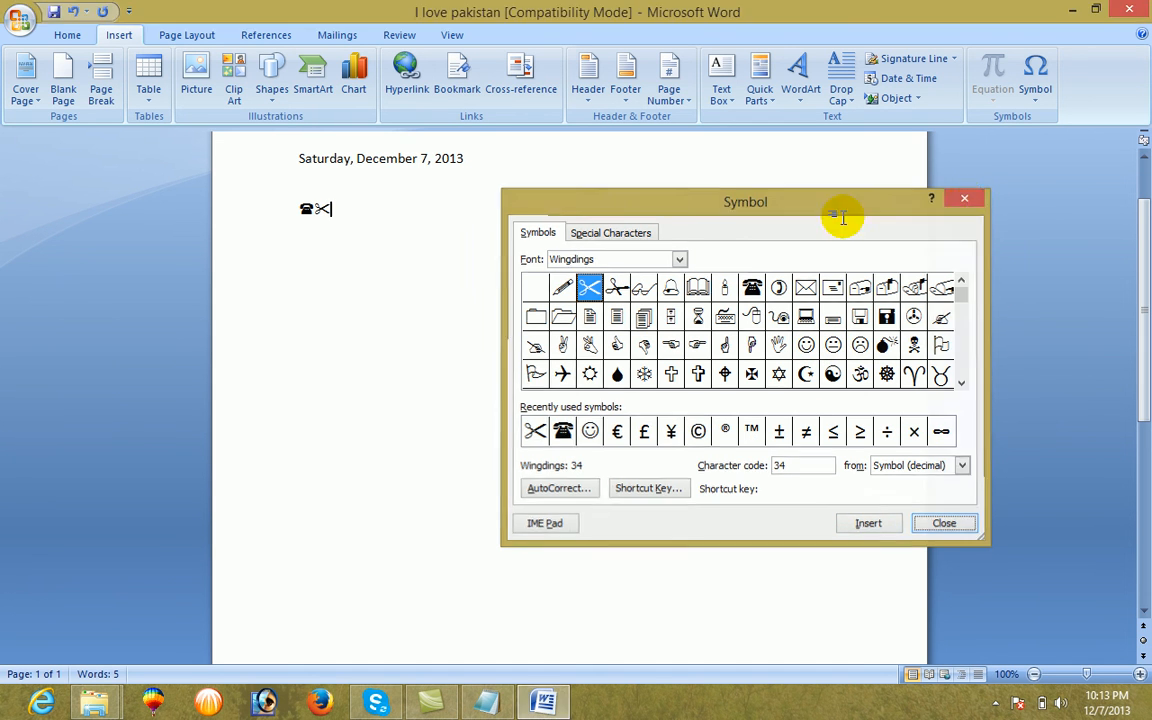
Enlarge the telephone and scissors symbols together until they span most of the text width
{"action": "left_click_drag", "start_coordinate": [372, 217], "coordinate": [284, 216]}
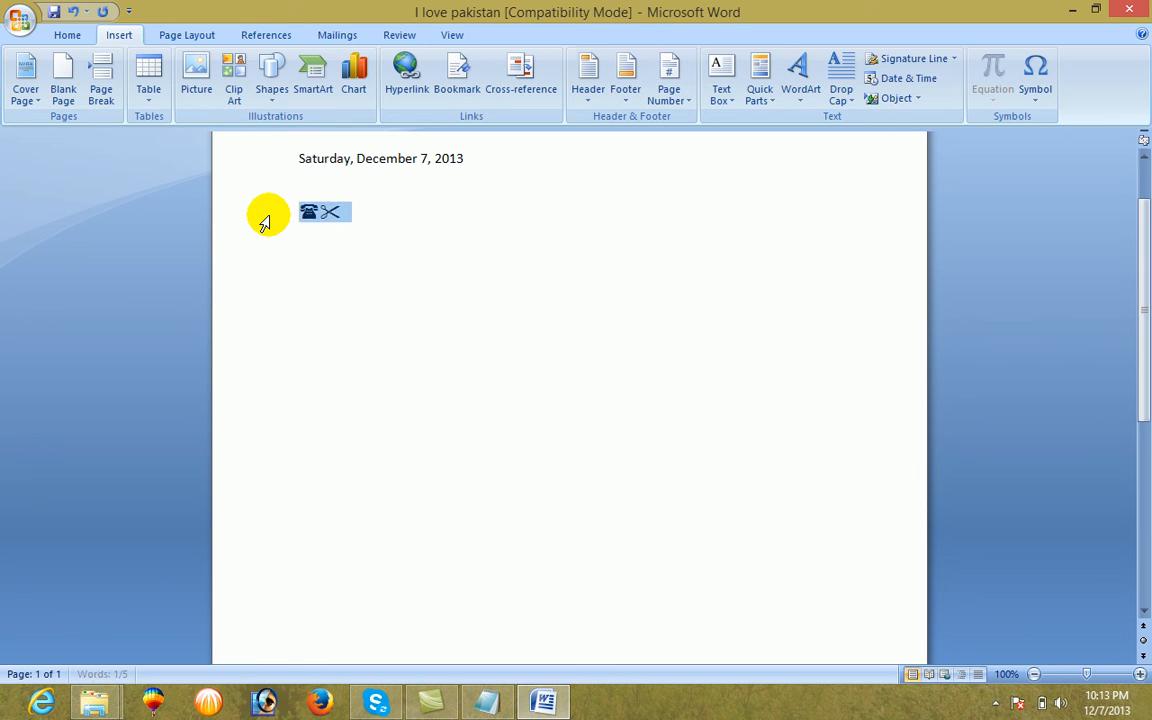
{"action": "key", "text": "ctrl+bracketright"}
{"action": "key", "text": "ctrl+bracketright"}
{"action": "key", "text": "ctrl+bracketright"}
{"action": "key", "text": "ctrl+bracketright"}
{"action": "key", "text": "ctrl+bracketright"}
{"action": "key", "text": "ctrl+bracketright"}
{"action": "key", "text": "ctrl+bracketright"}
{"action": "key", "text": "ctrl+bracketright"}
{"action": "key", "text": "ctrl+bracketright"}
{"action": "key", "text": "ctrl+bracketright"}
{"action": "key", "text": "ctrl+bracketright"}
{"action": "key", "text": "ctrl+bracketright"}
{"action": "key", "text": "ctrl+bracketright"}
{"action": "key", "text": "ctrl+bracketright"}
{"action": "key", "text": "ctrl+bracketright"}
{"action": "key", "text": "ctrl+bracketright"}
{"action": "key", "text": "ctrl+bracketright"}
{"action": "key", "text": "ctrl+bracketright"}
{"action": "key", "text": "ctrl+bracketright"}
{"action": "key", "text": "ctrl+bracketright"}
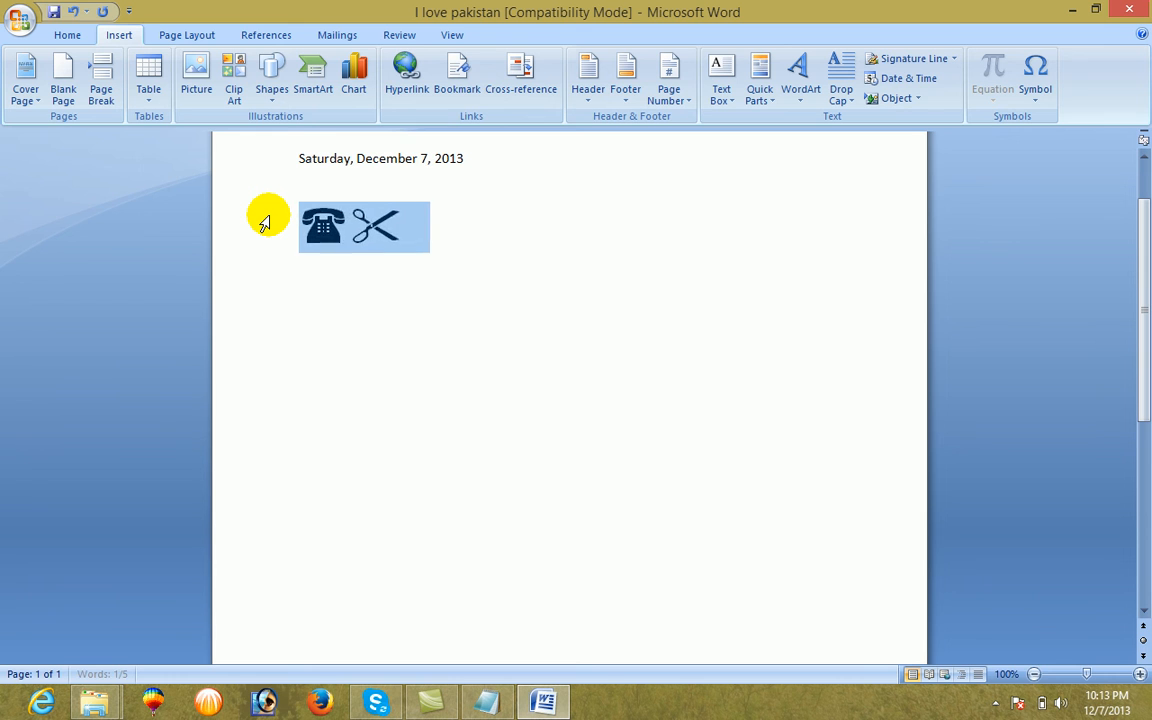
{"action": "key", "text": "ctrl+bracketright"}
{"action": "key", "text": "ctrl+bracketright"}
{"action": "key", "text": "ctrl+bracketright"}
{"action": "key", "text": "ctrl+bracketright"}
{"action": "key", "text": "ctrl+bracketright"}
{"action": "key", "text": "ctrl+bracketright"}
{"action": "key", "text": "ctrl+bracketright"}
{"action": "key", "text": "ctrl+bracketright"}
{"action": "key", "text": "ctrl+bracketright"}
{"action": "key", "text": "ctrl+bracketright"}
{"action": "key", "text": "ctrl+bracketright"}
{"action": "key", "text": "ctrl+bracketright"}
{"action": "key", "text": "ctrl+bracketright"}
{"action": "key", "text": "ctrl+bracketright"}
{"action": "key", "text": "ctrl+bracketright"}
{"action": "key", "text": "ctrl+bracketright"}
{"action": "key", "text": "ctrl+bracketright"}
{"action": "key", "text": "ctrl+bracketright"}
{"action": "key", "text": "ctrl+bracketright"}
{"action": "key", "text": "ctrl+bracketright"}
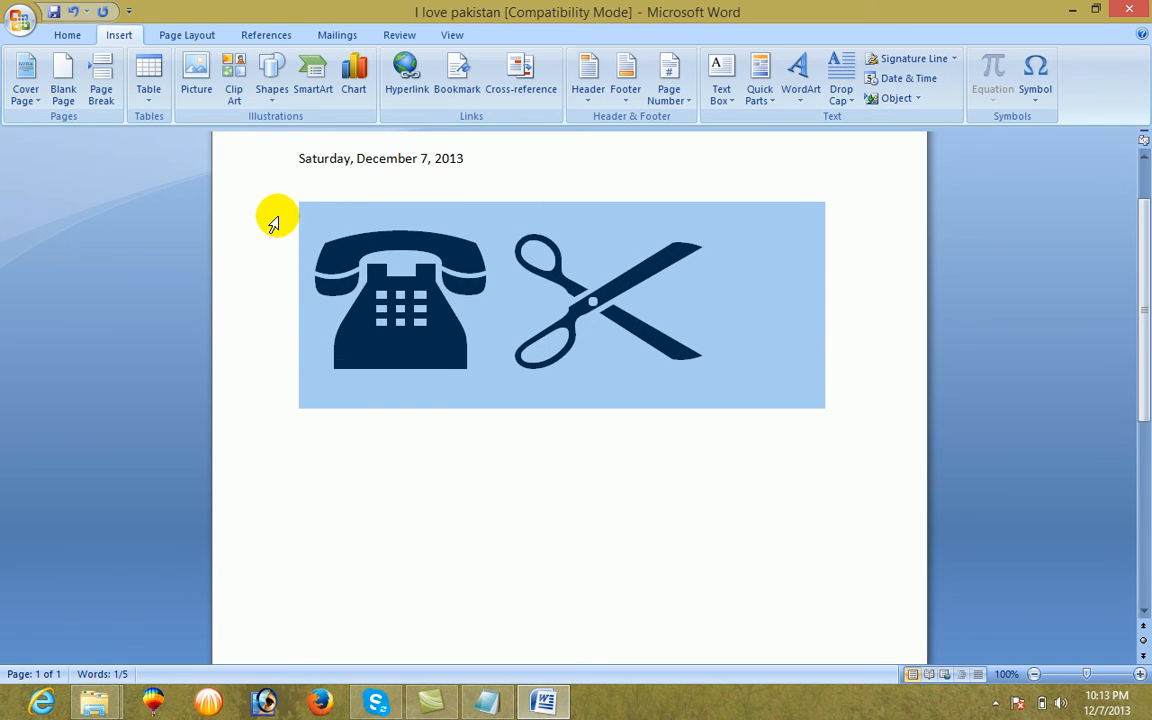
{"action": "left_click", "coordinate": [440, 370]}
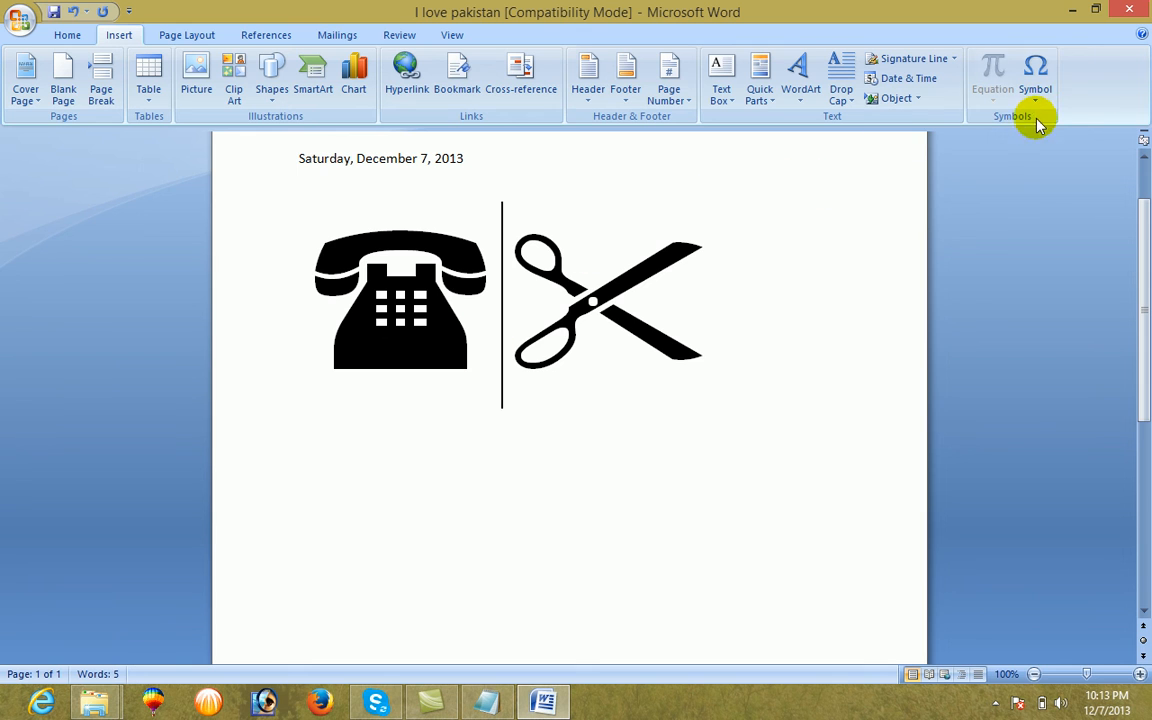